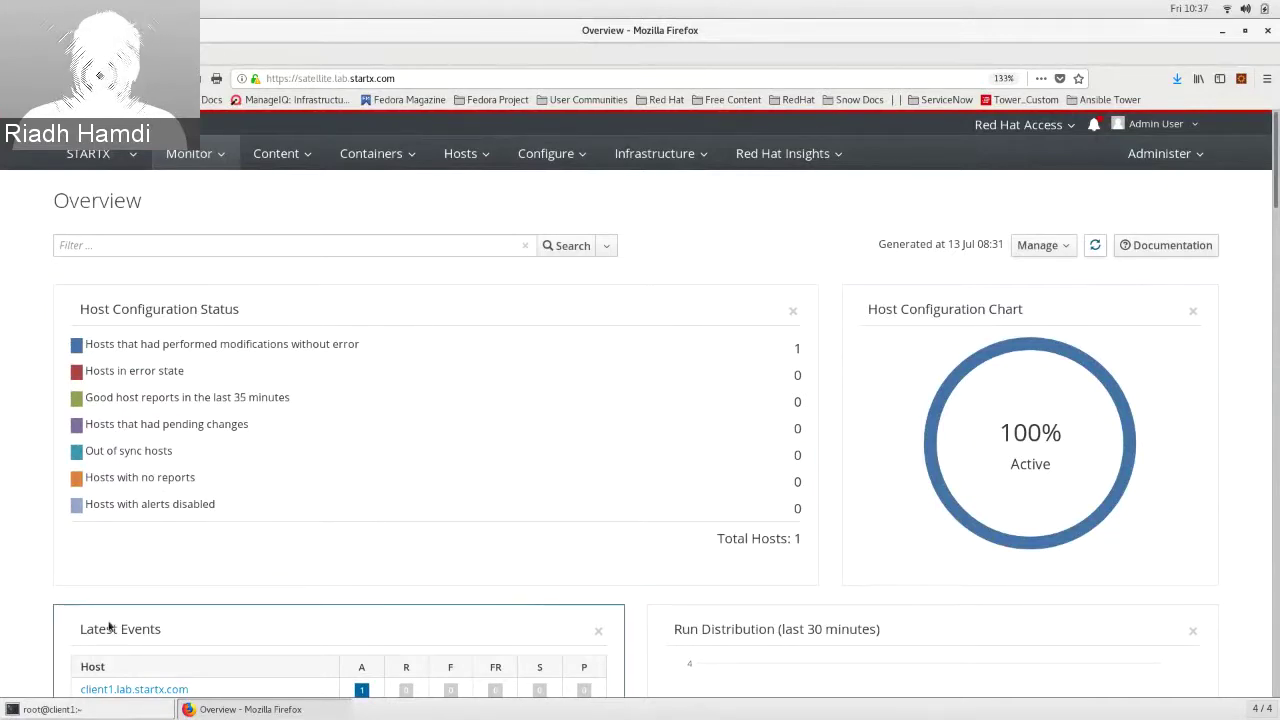
# Unregister client1 from Satellite with 'subscription-manager unregister'
pyautogui.hotkey('alt', 'Tab')
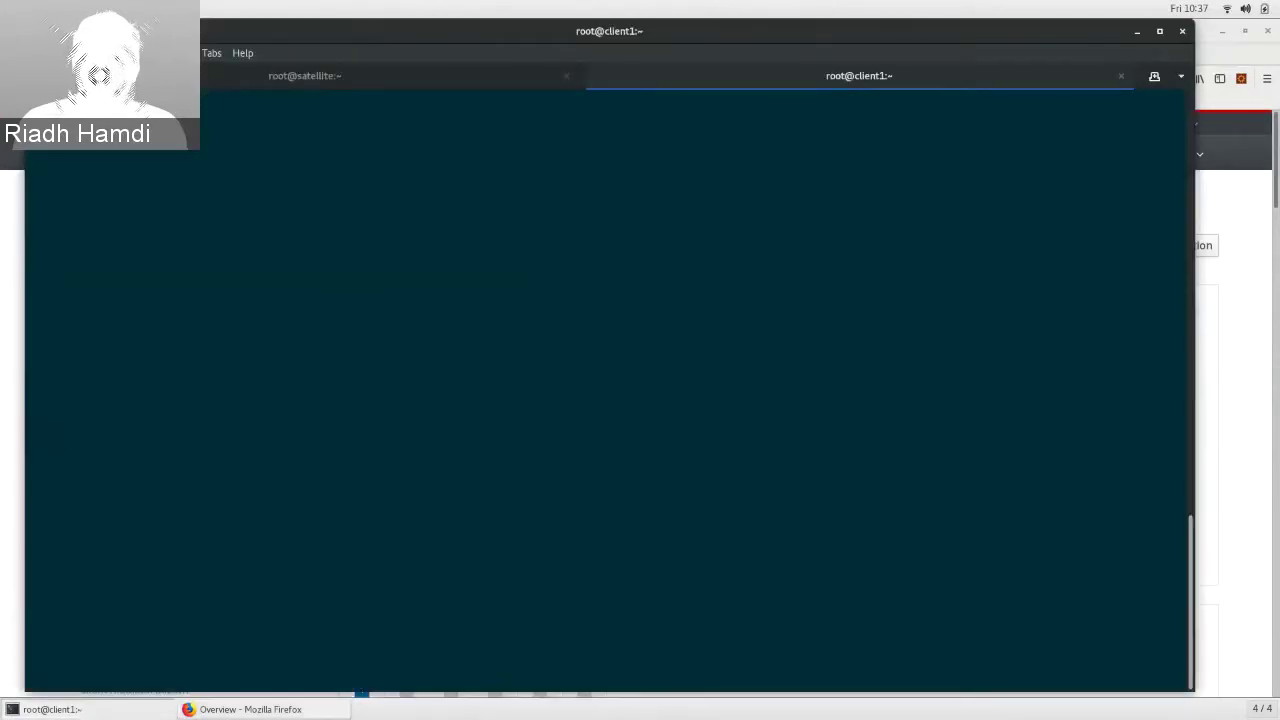
pyautogui.write('su')
pyautogui.press('Tab')
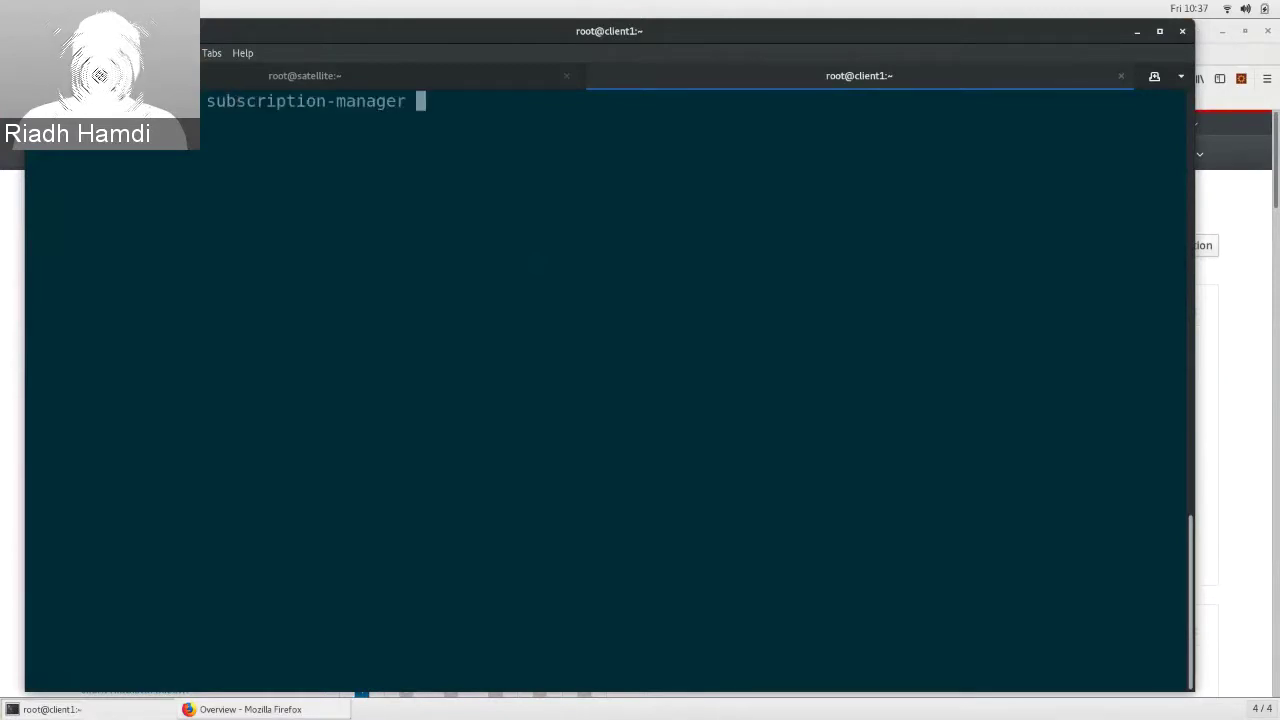
pyautogui.write('unregiste')
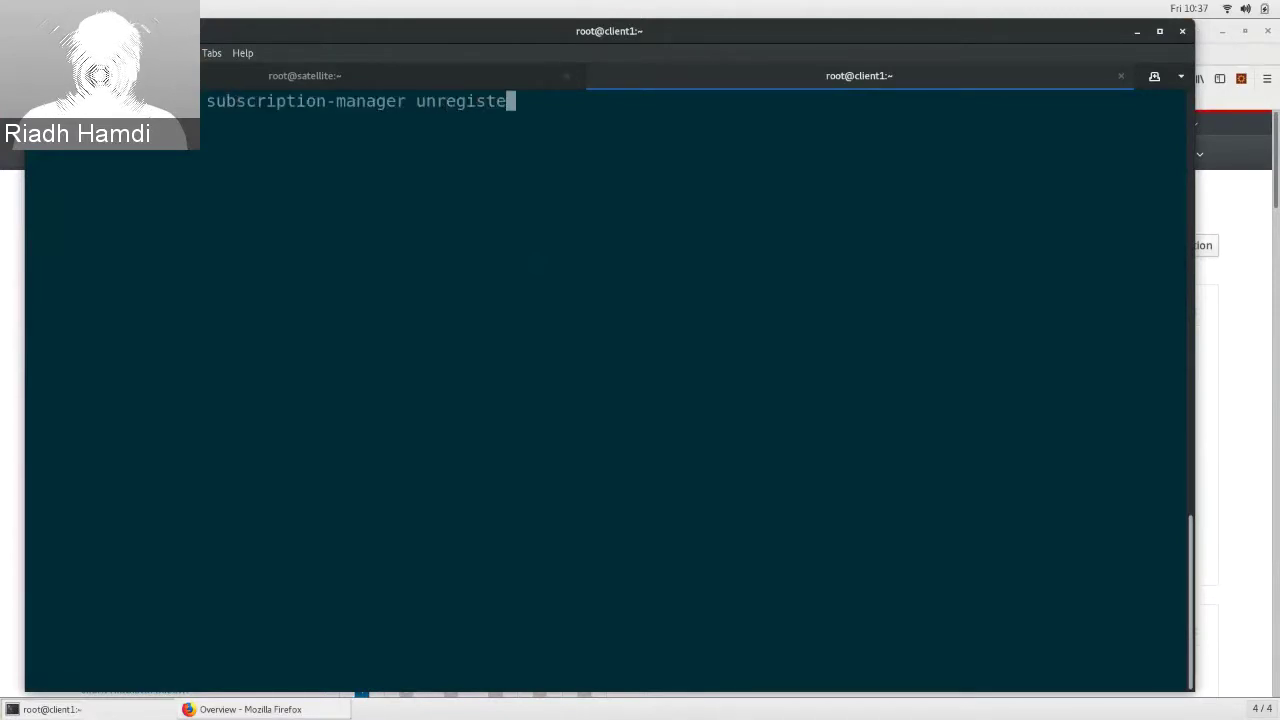
pyautogui.press('Tab')
pyautogui.press('Return')
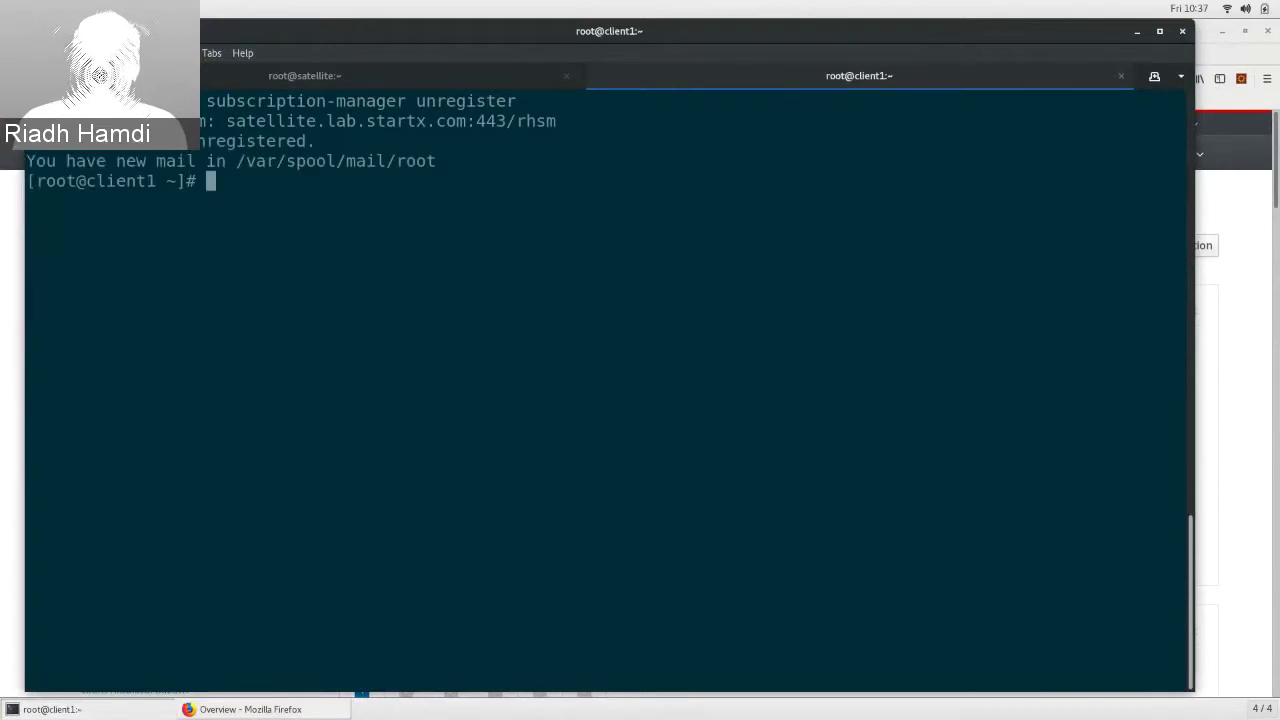
# Clear the screen and run 'yum repolist all' to confirm zero repositories, then return to Satellite
pyautogui.hotkey('ctrl', 'l')
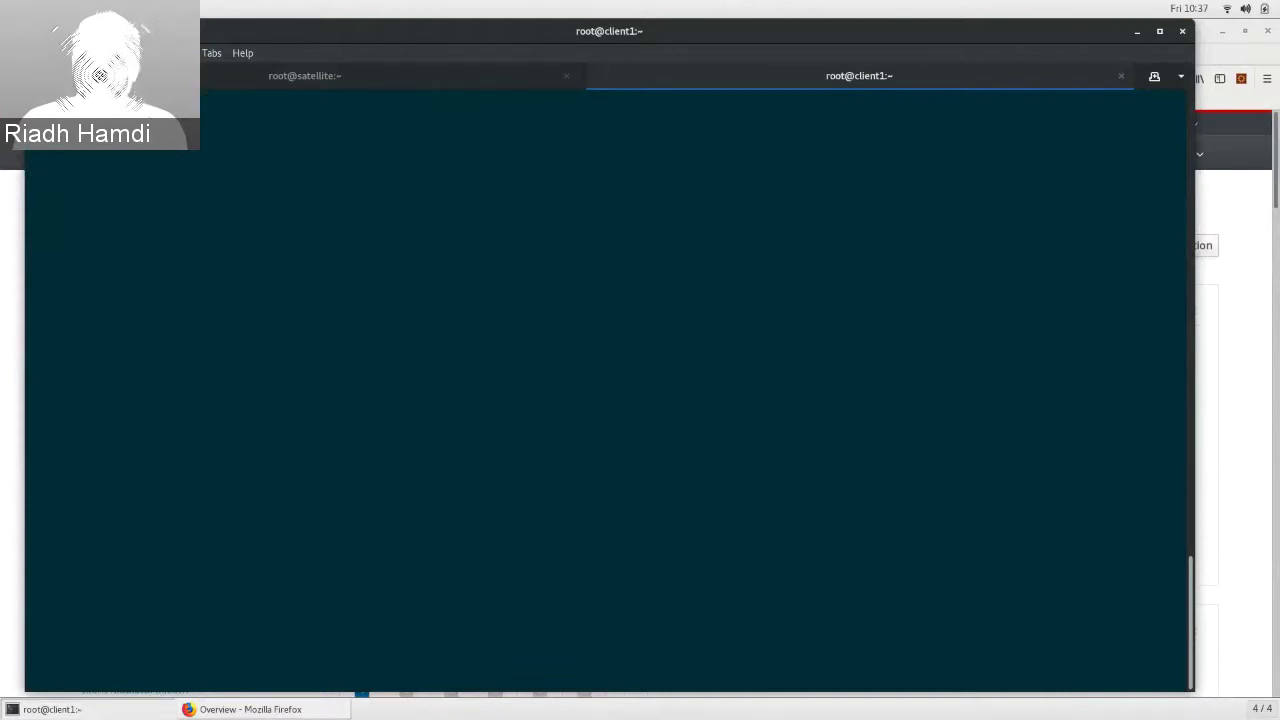
pyautogui.write('yum repolist ')
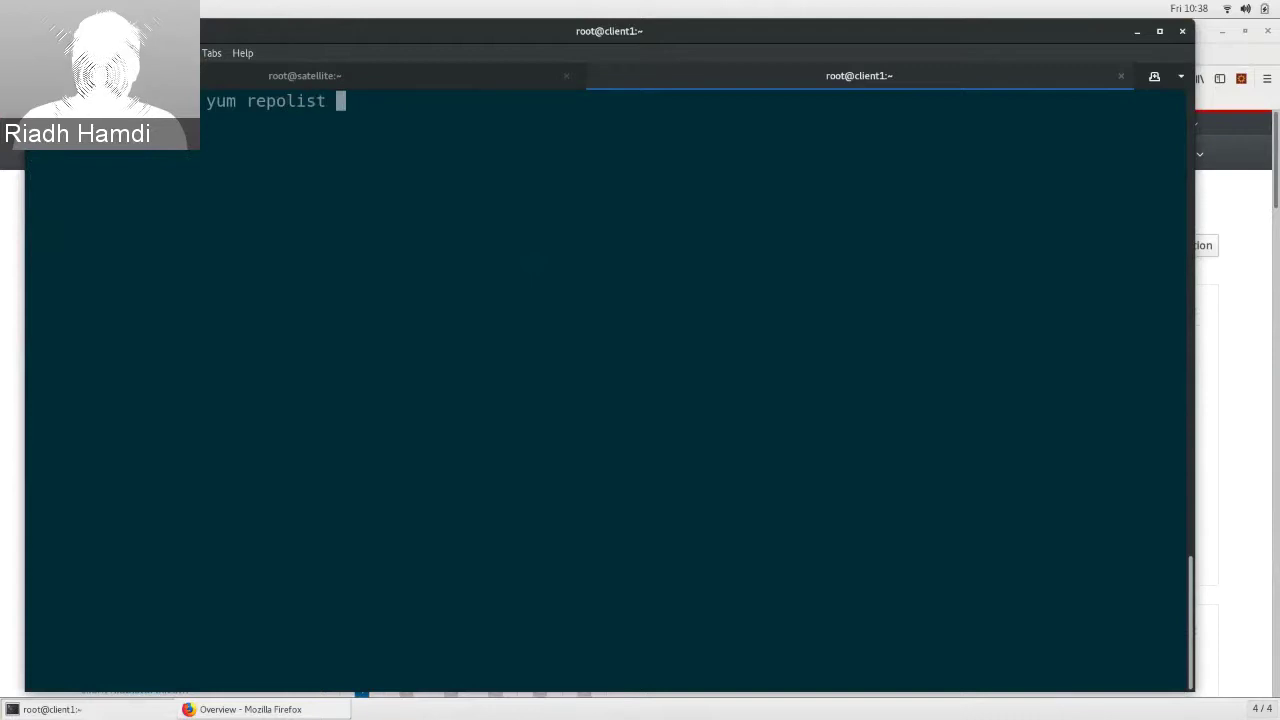
pyautogui.write('all')
pyautogui.press('Return')
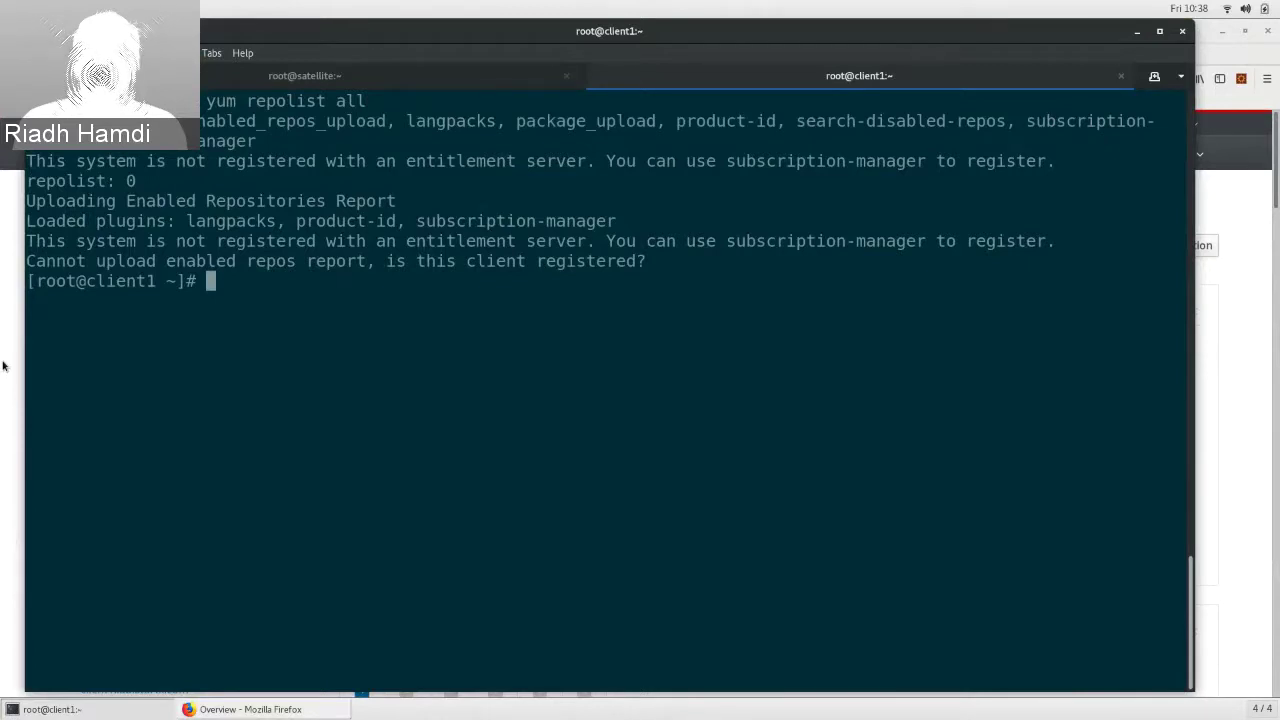
pyautogui.click(1258, 236)
pyautogui.click(275, 153)
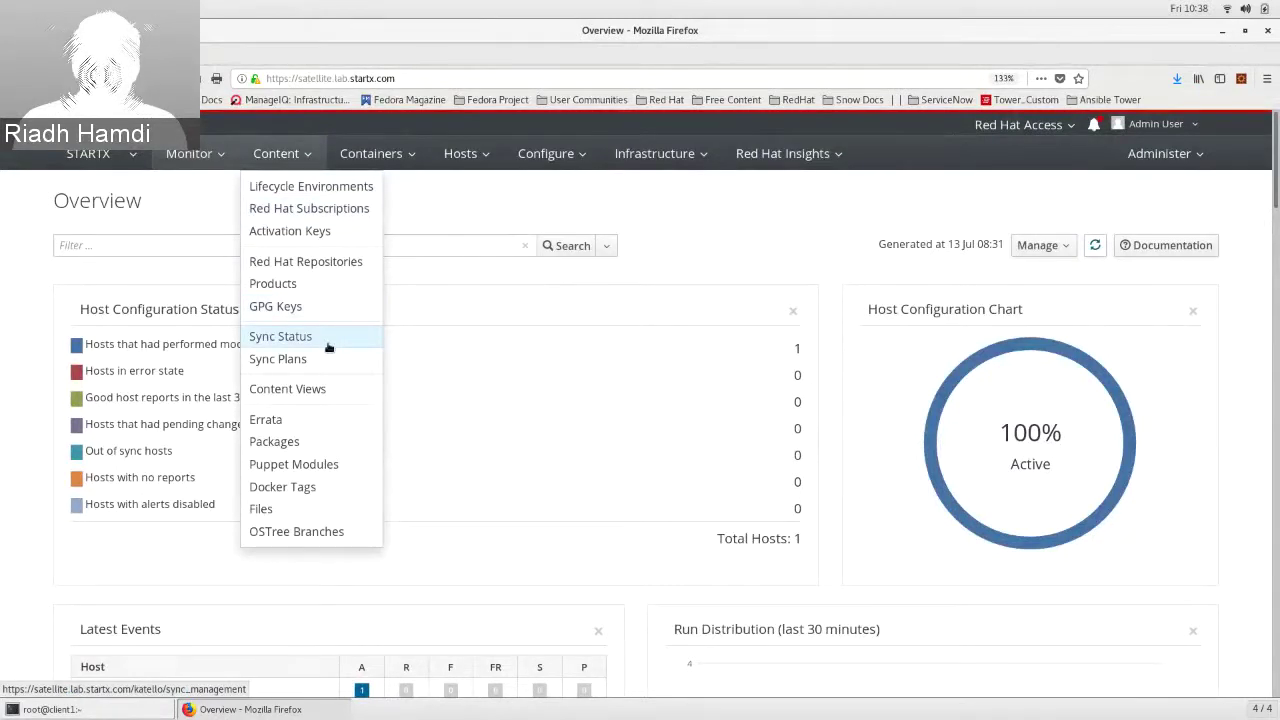
# Copy the RHEL_7_5_BASE_AK activation key's example register command into client1's terminal prompt
pyautogui.click(313, 236)
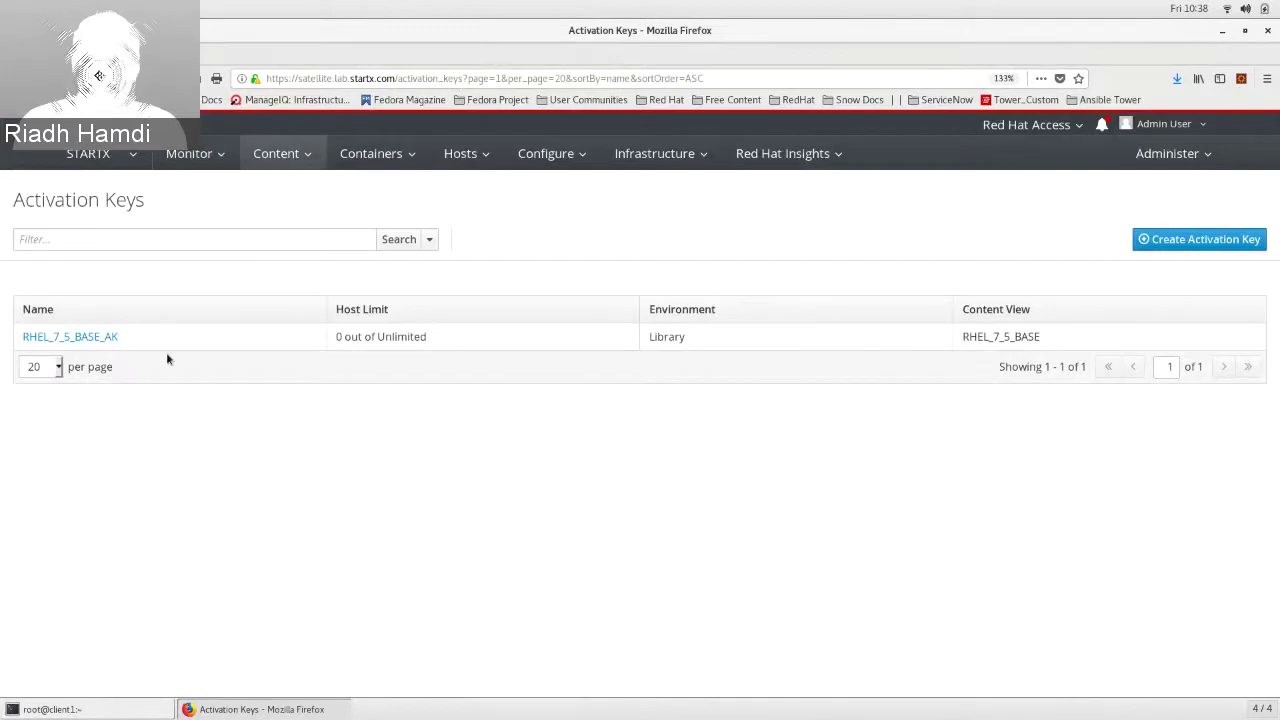
pyautogui.click(104, 337)
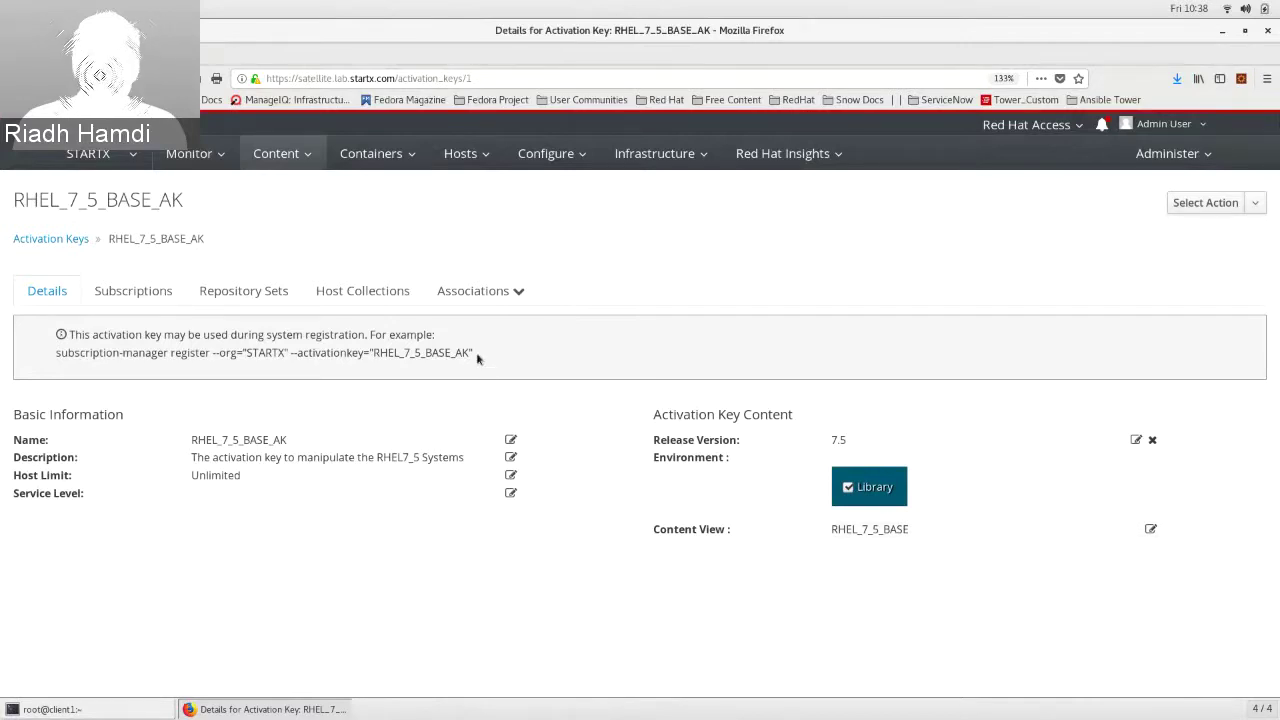
pyautogui.moveTo(476, 352); pyautogui.dragTo(64, 335)
pyautogui.click(44, 366)
pyautogui.tripleClick(44, 362)
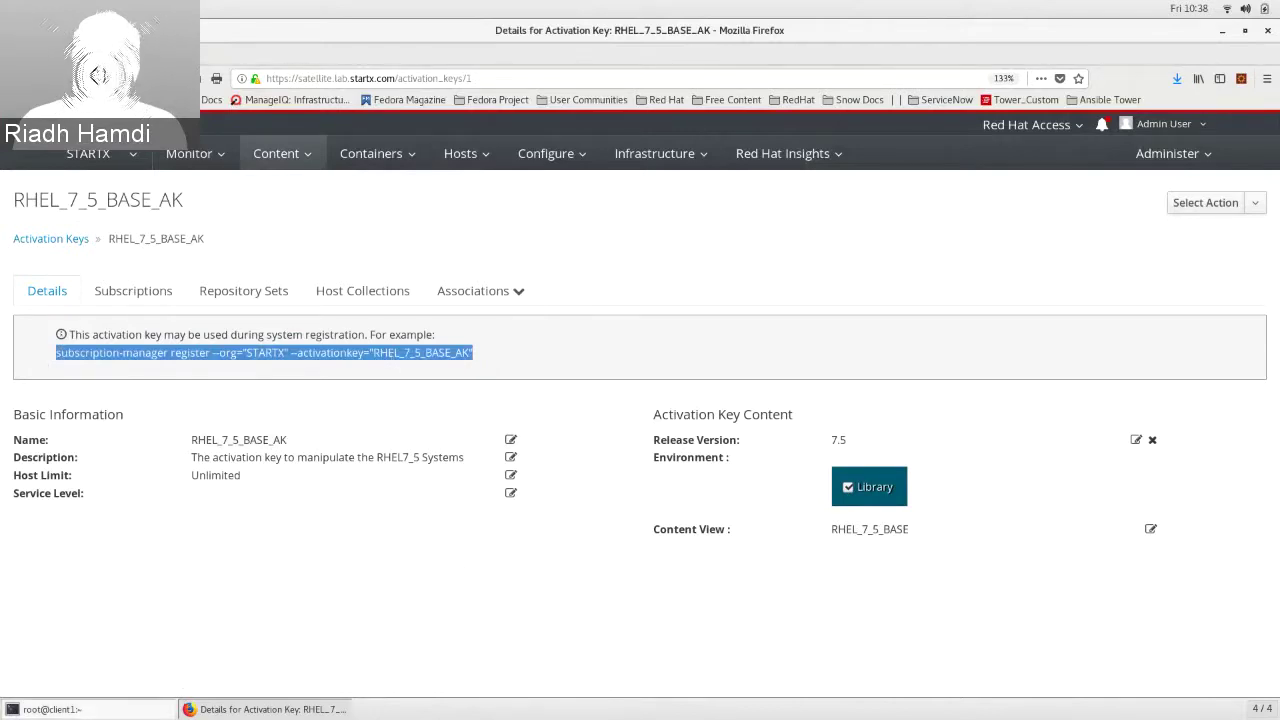
pyautogui.click(52, 709)
pyautogui.write('subscription-manager register --org="STARTX" --activationkey="RHEL_7_5_BASE_AK"')
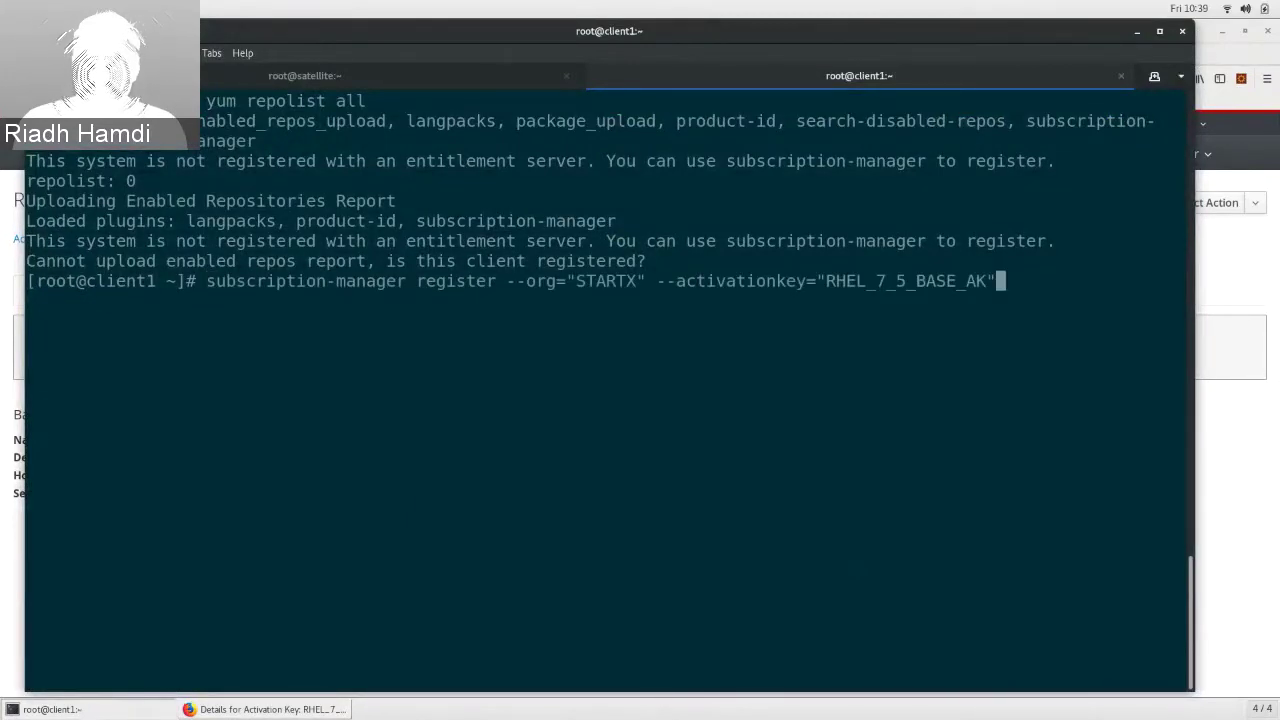
# Register client1 with the pasted command and list repositories, showing 3 enabled ones
pyautogui.press('Return')
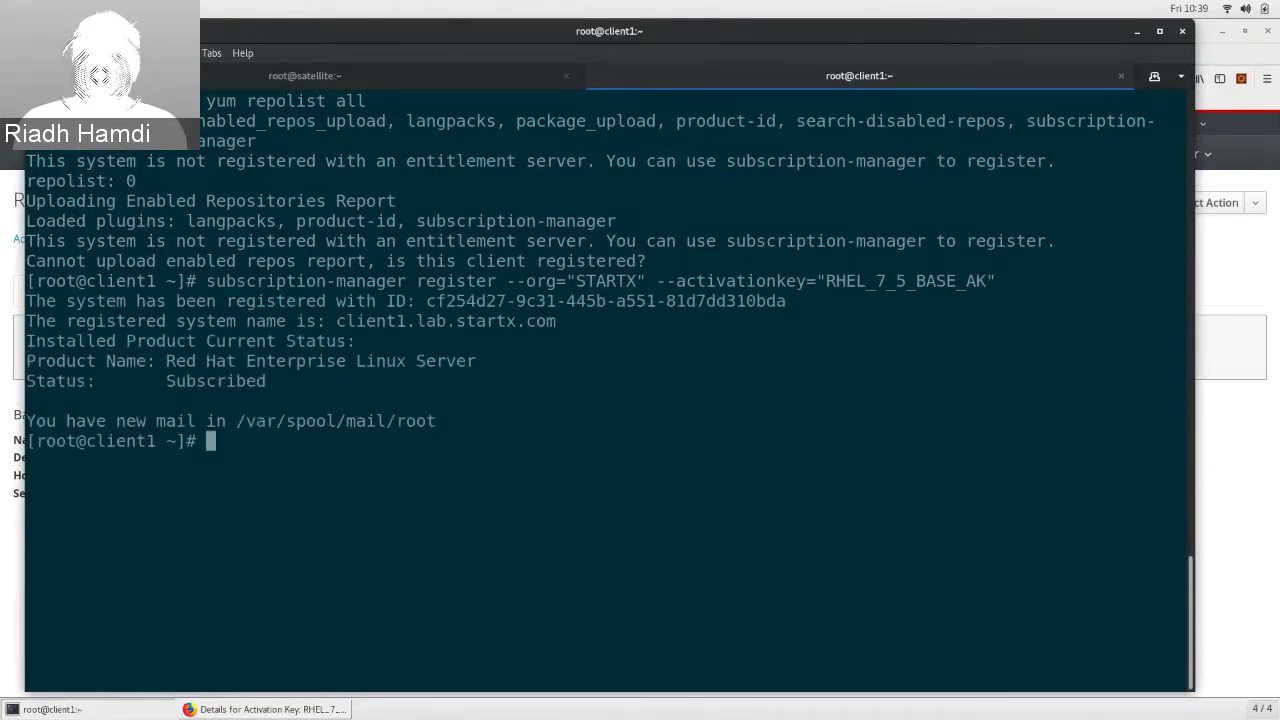
pyautogui.write('yum repolist all')
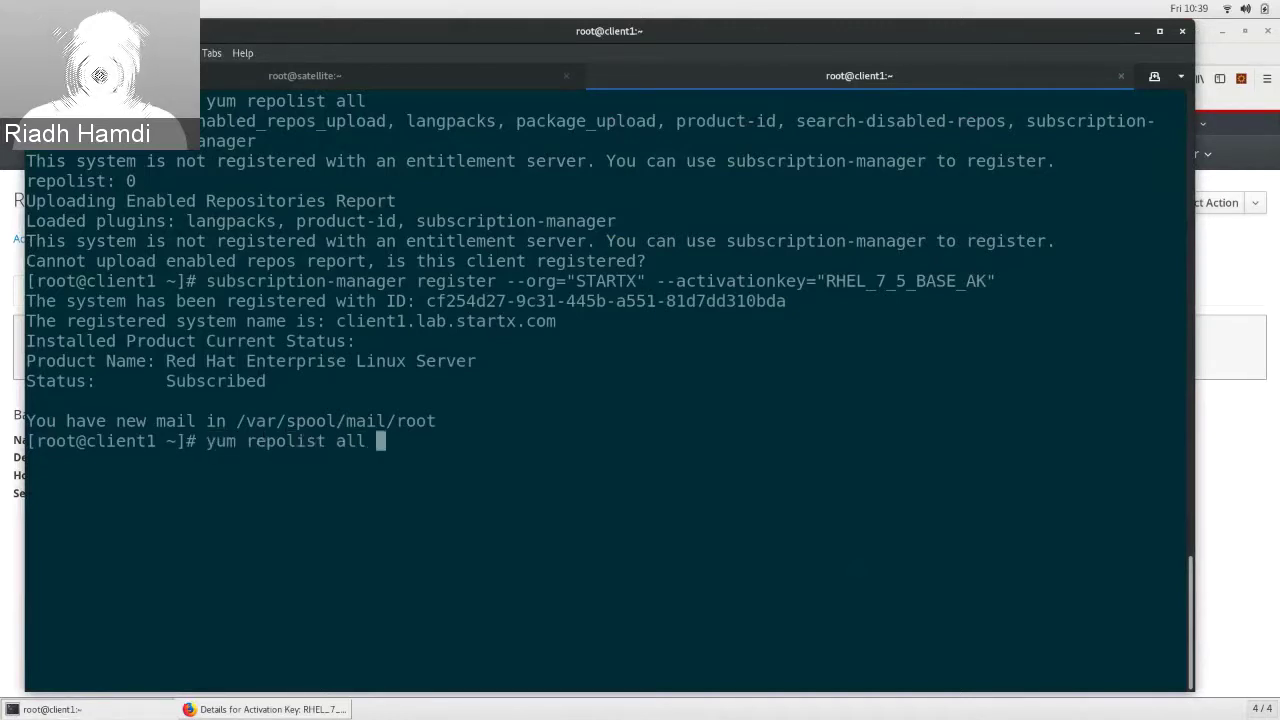
pyautogui.press('Return')
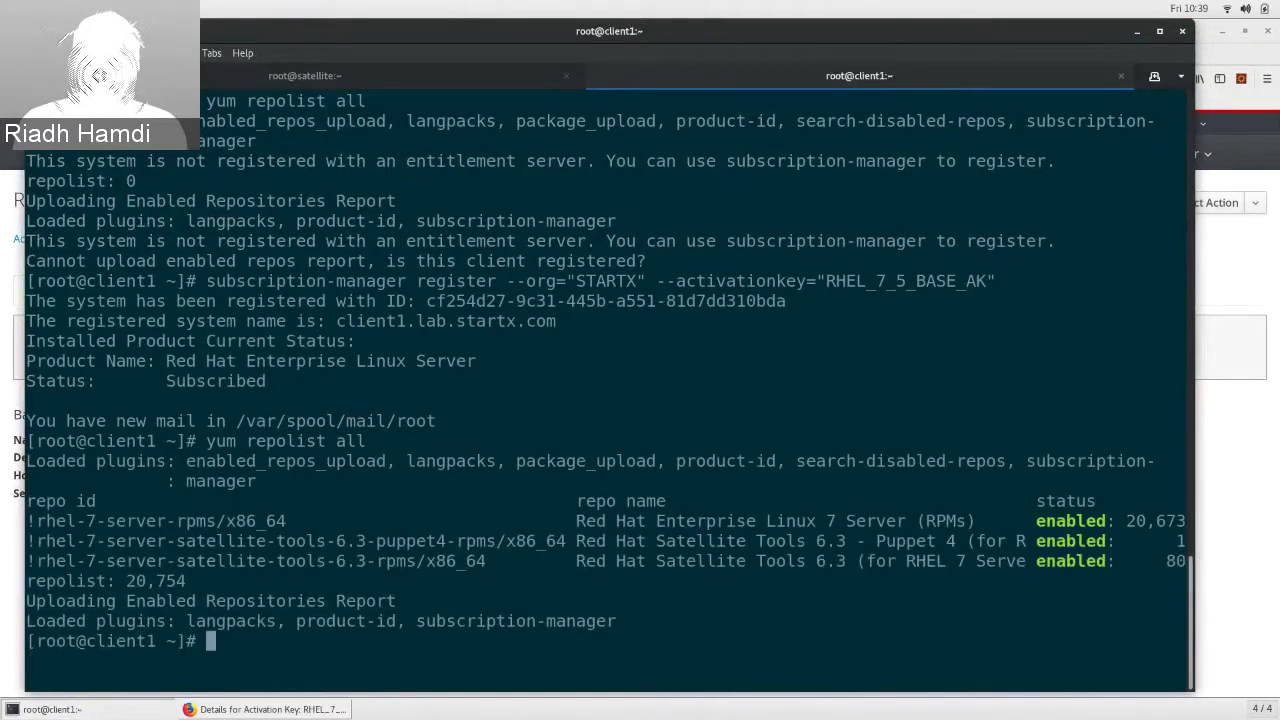
# Run 'yum install nano', which reports nano is already installed
pyautogui.write('yum insta')
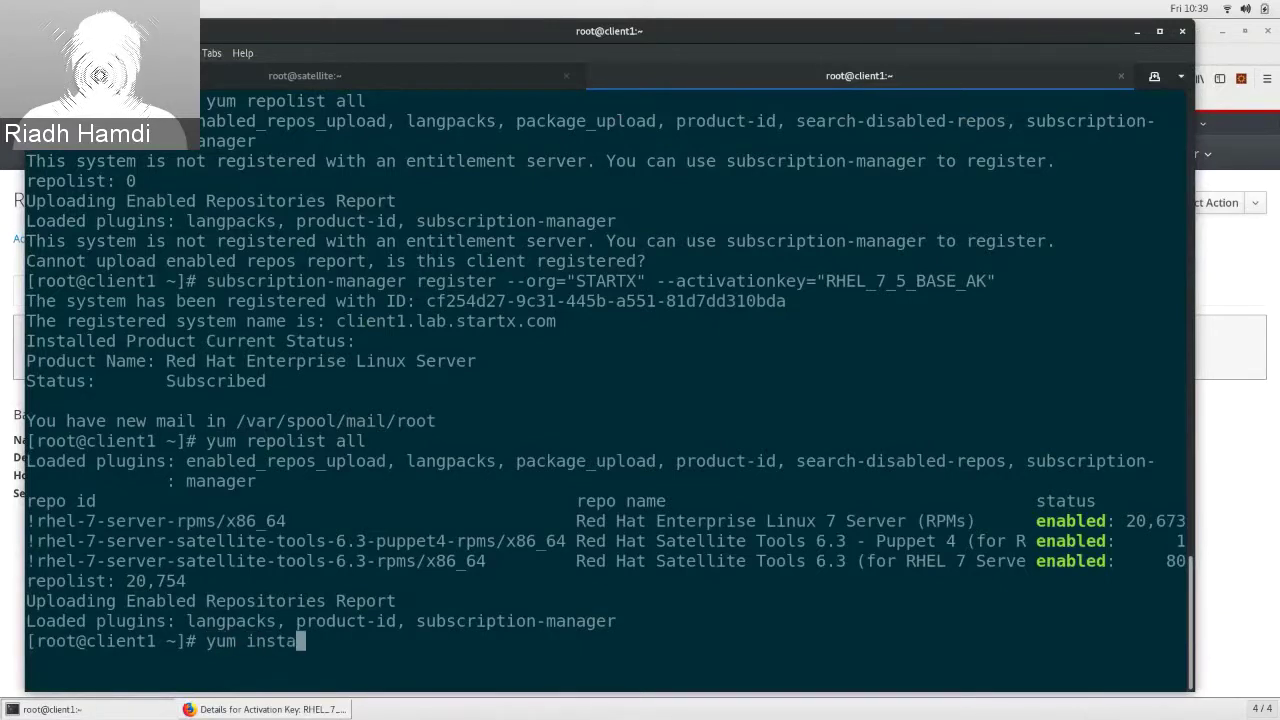
pyautogui.write('ll nma')
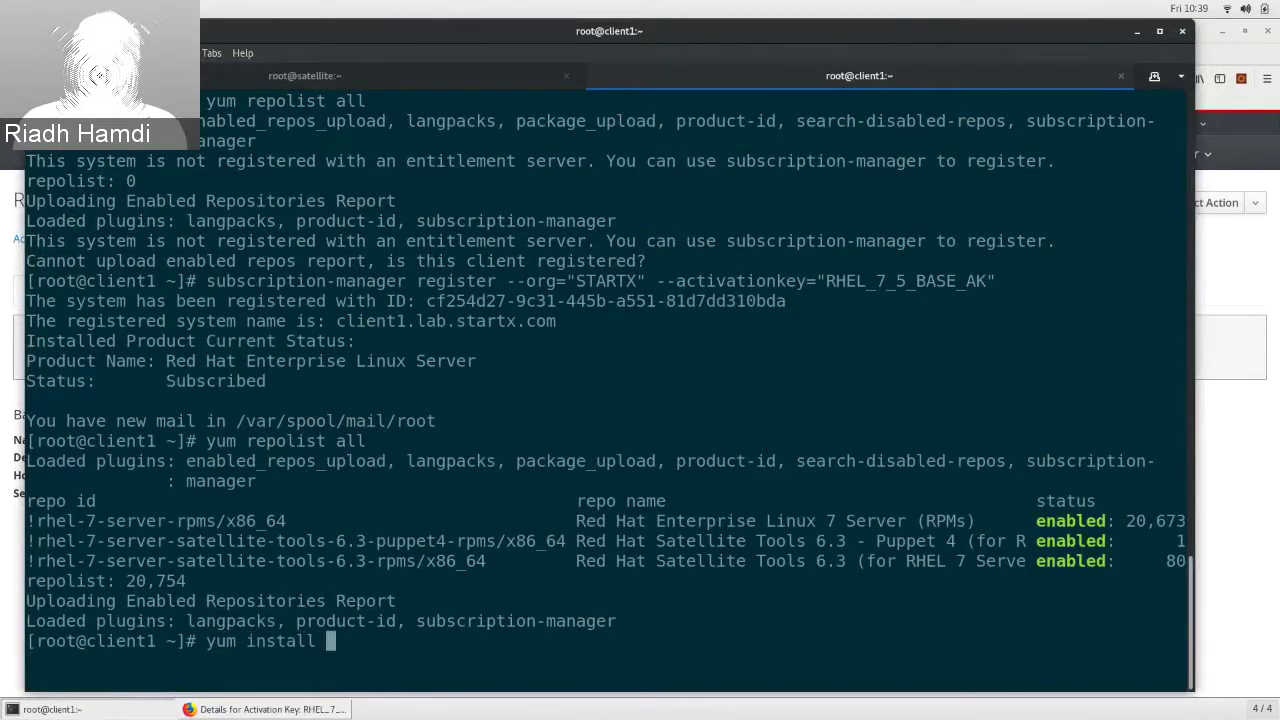
pyautogui.press('BackSpace')
pyautogui.press('BackSpace')
pyautogui.press('BackSpace')
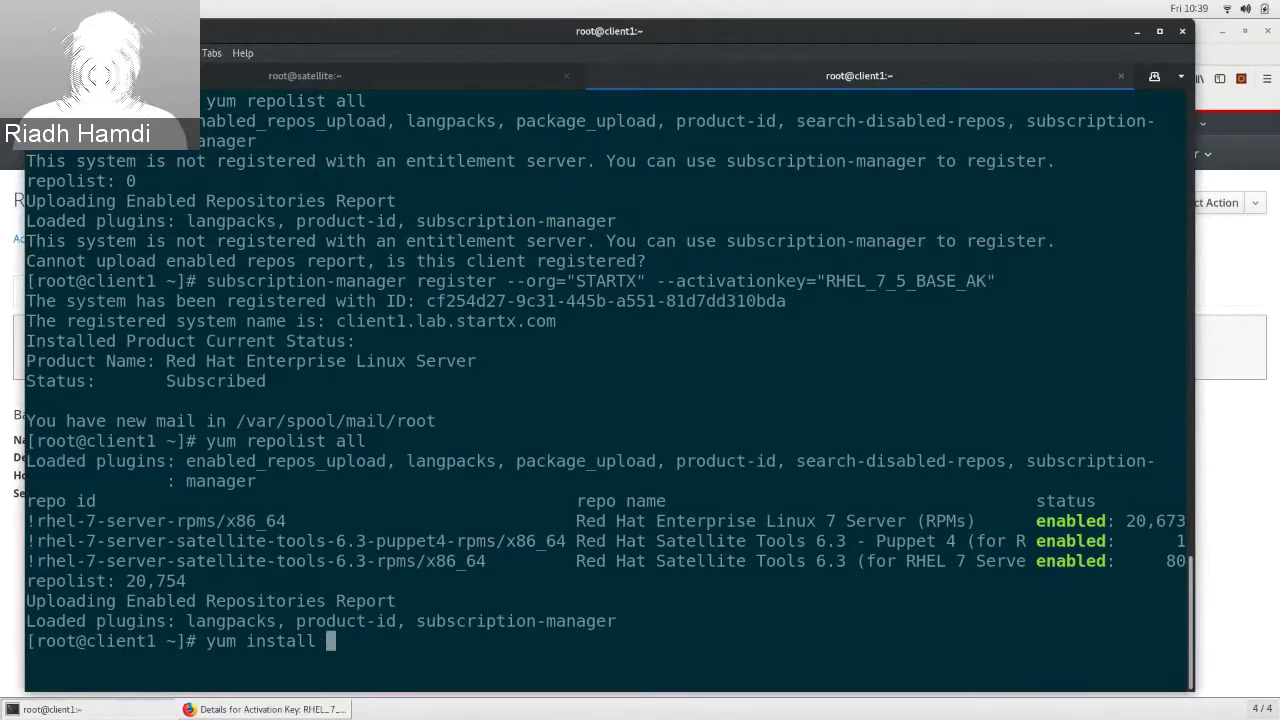
pyautogui.write('nano')
pyautogui.press('Return')
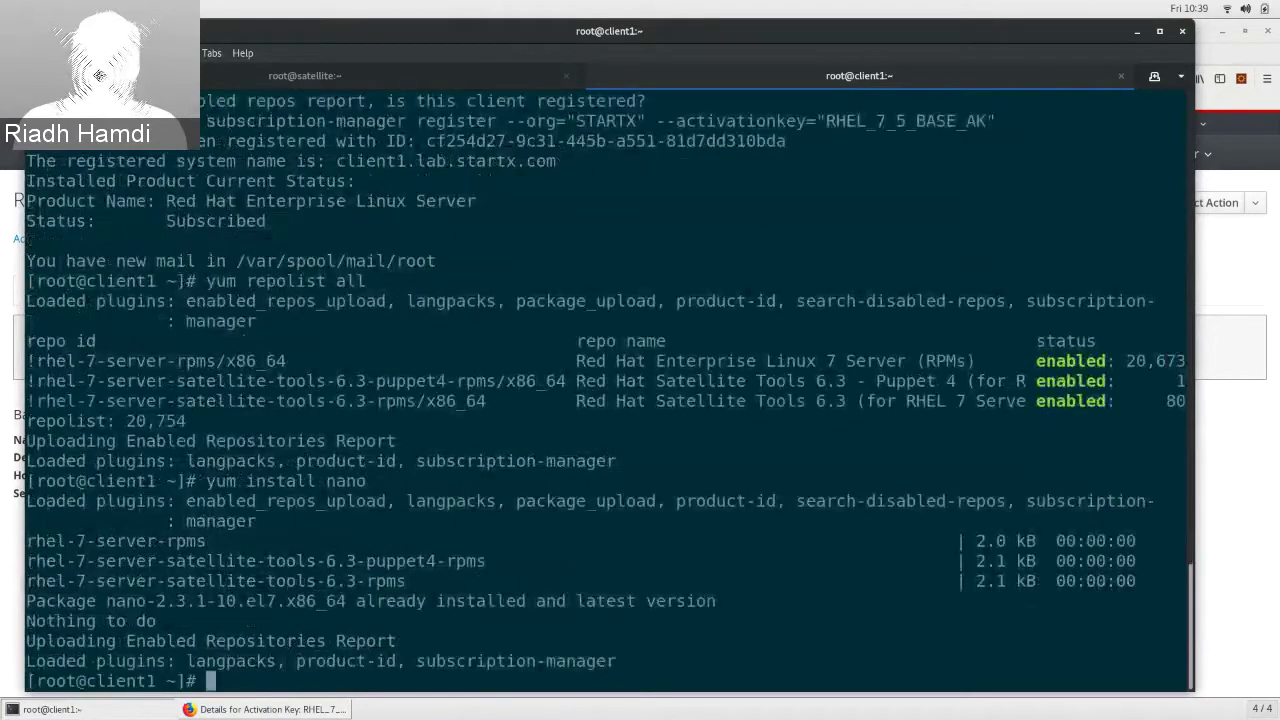
# Start 'yum install httpd', decline it with N, and return to the RHEL_7_5_BASE_AK page
pyautogui.write('yum ')
pyautogui.write('install')
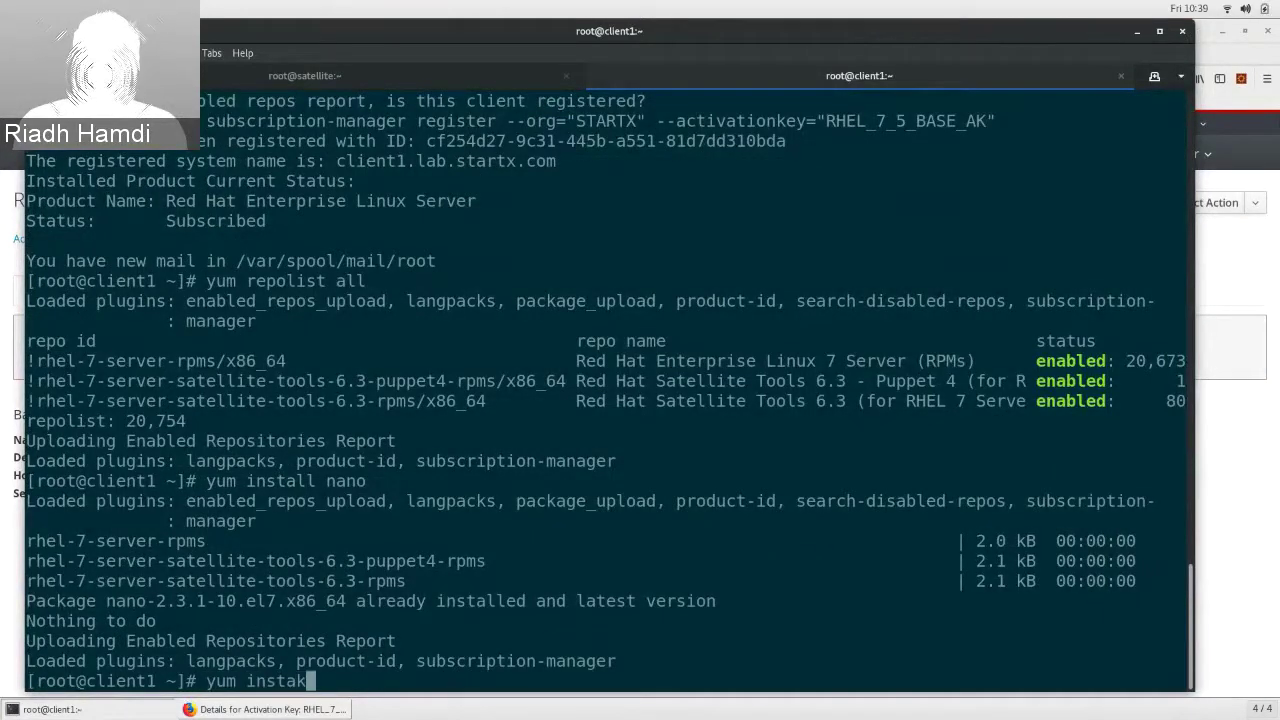
pyautogui.press('BackSpace')
pyautogui.press('BackSpace')
pyautogui.write('ll httpd')
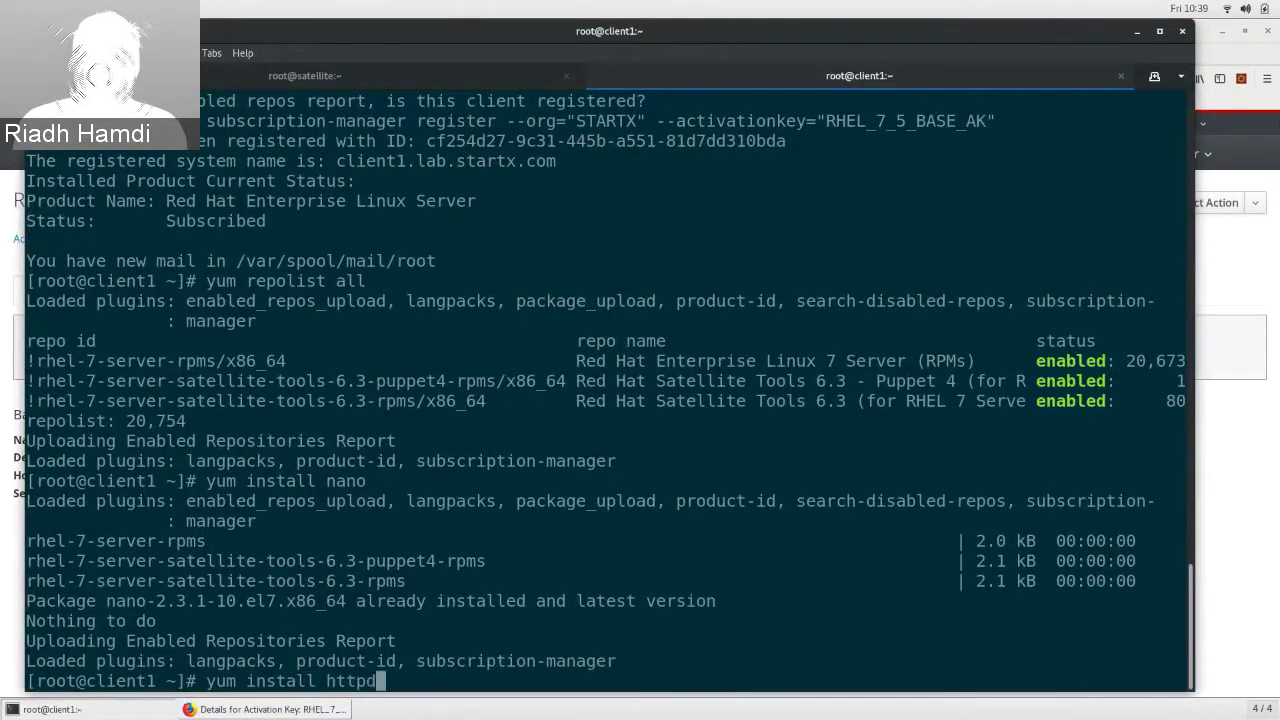
pyautogui.press('Return')
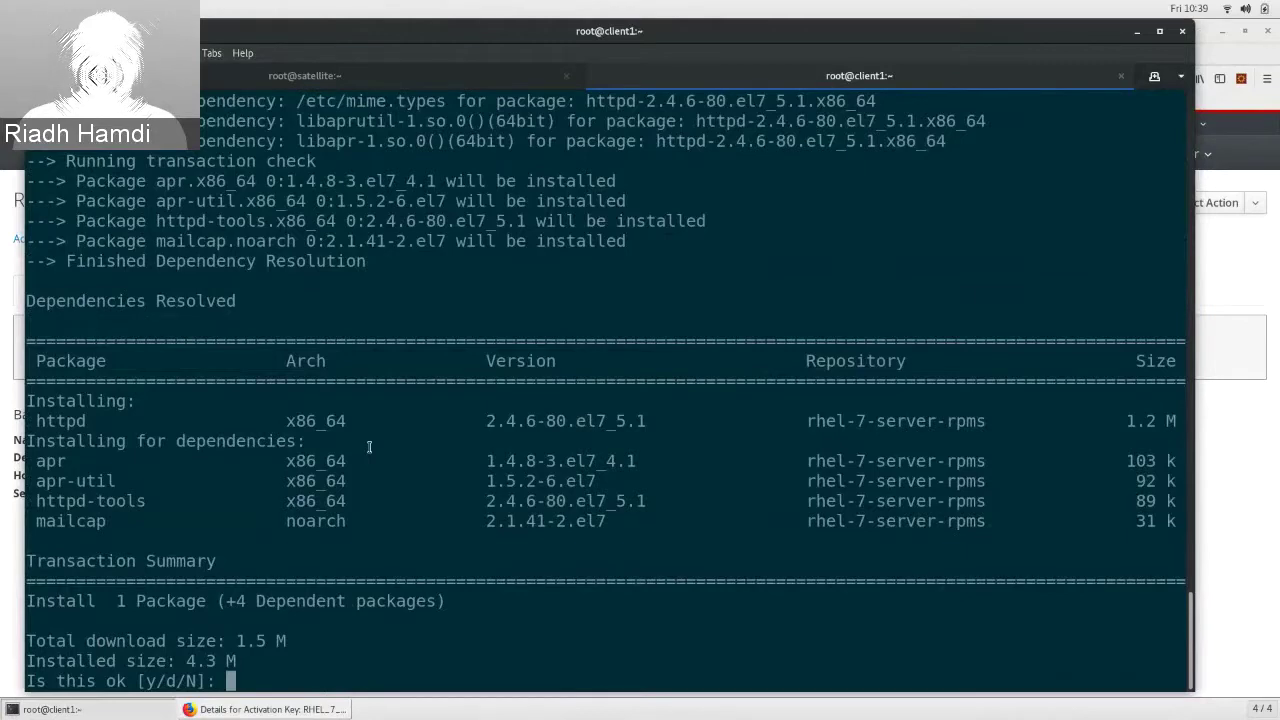
pyautogui.scroll(15, 369, 447)
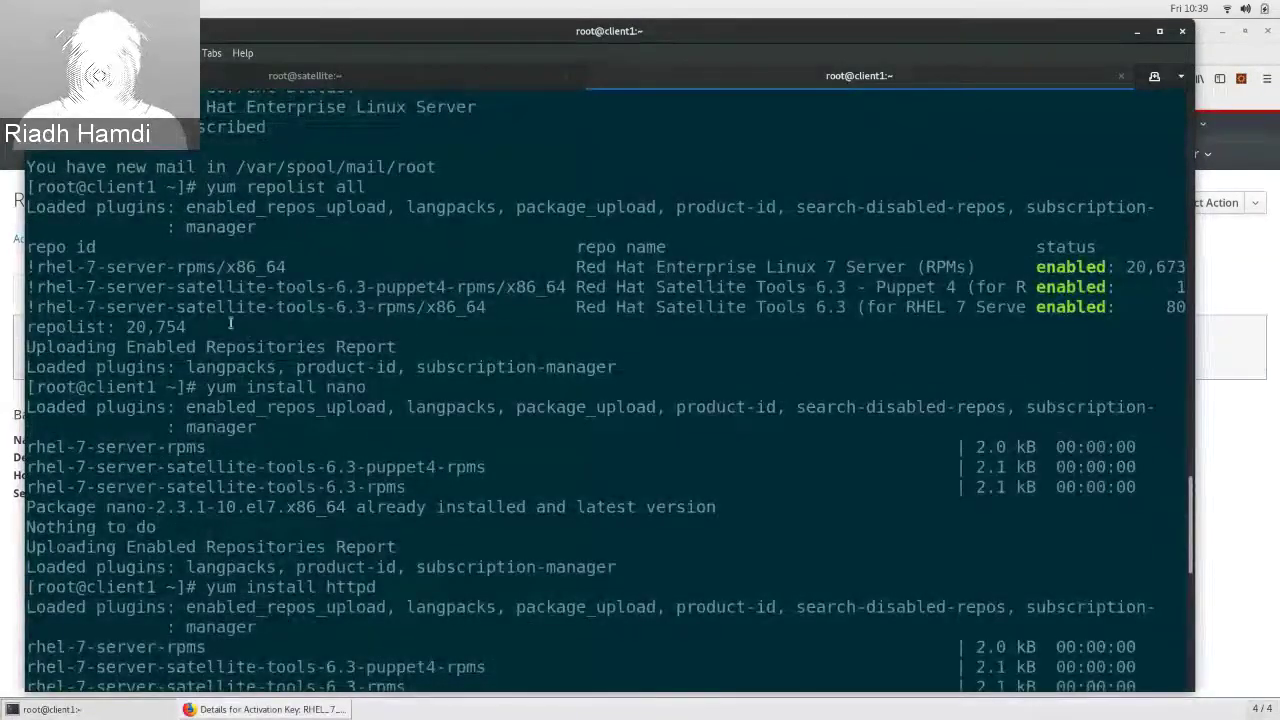
pyautogui.moveTo(146, 306); pyautogui.dragTo(306, 310)
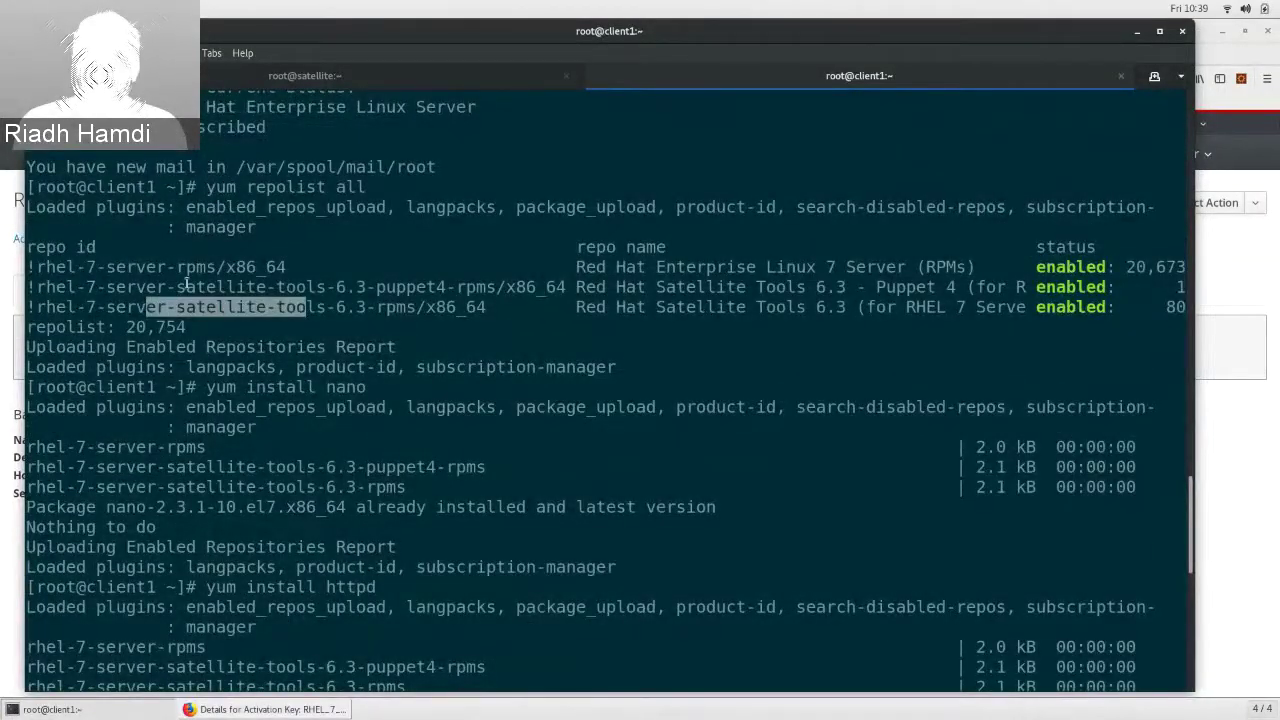
pyautogui.scroll(-15, 515, 396)
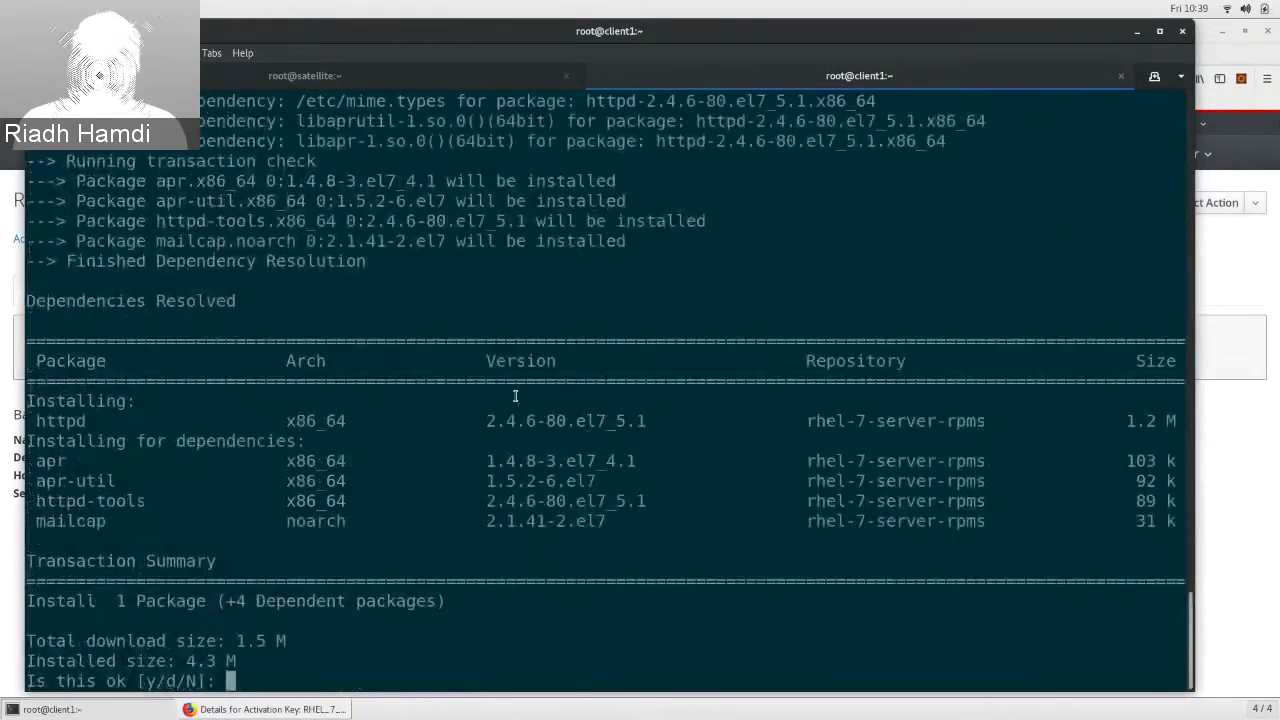
pyautogui.write('N')
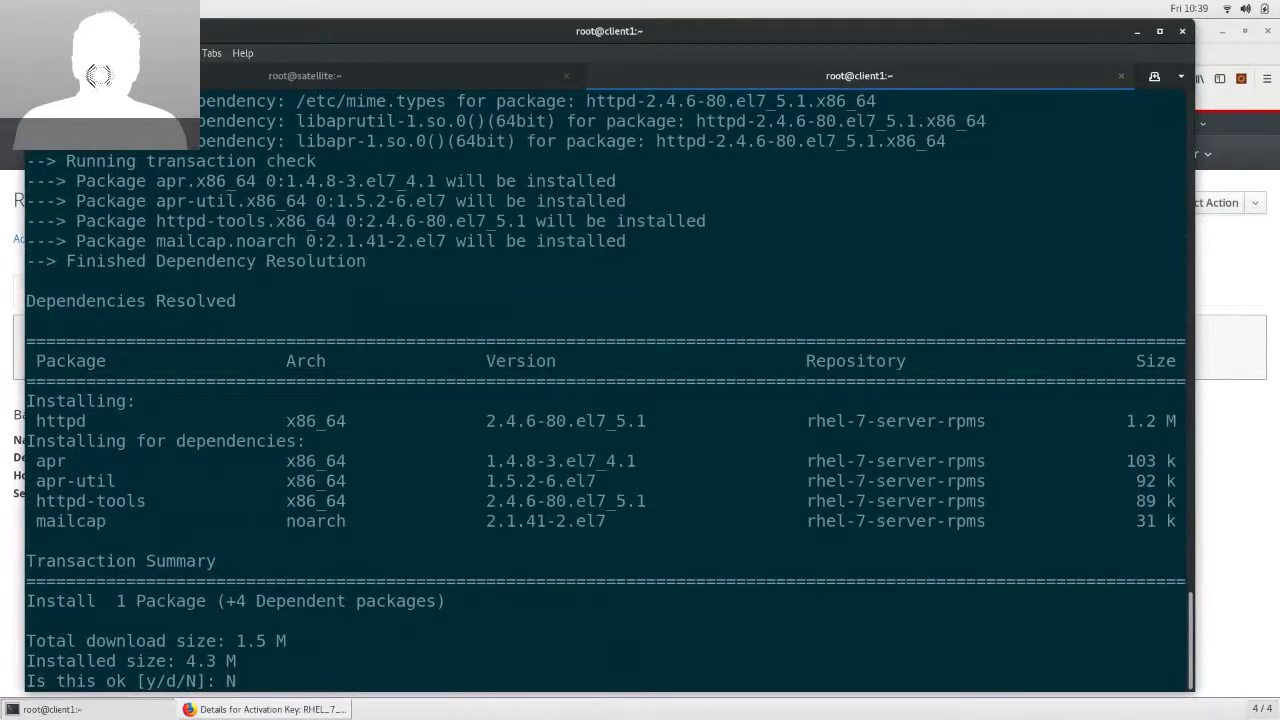
pyautogui.press('Return')
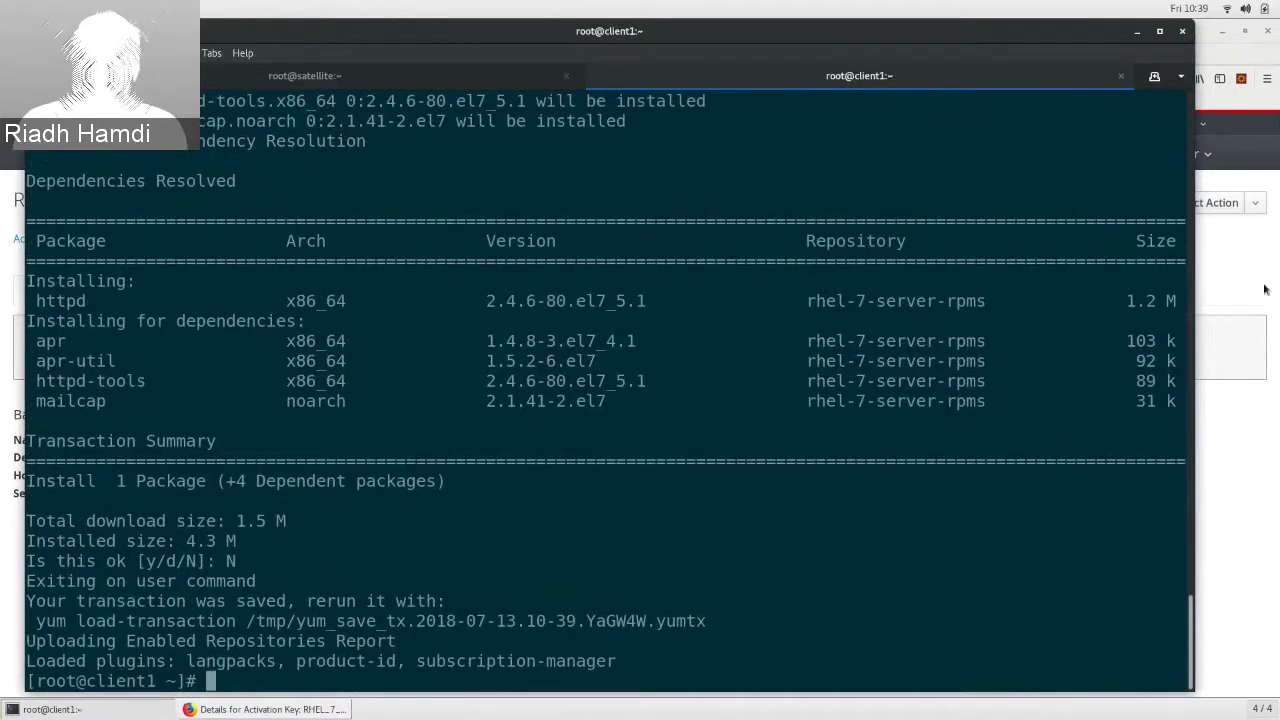
pyautogui.click(1247, 274)
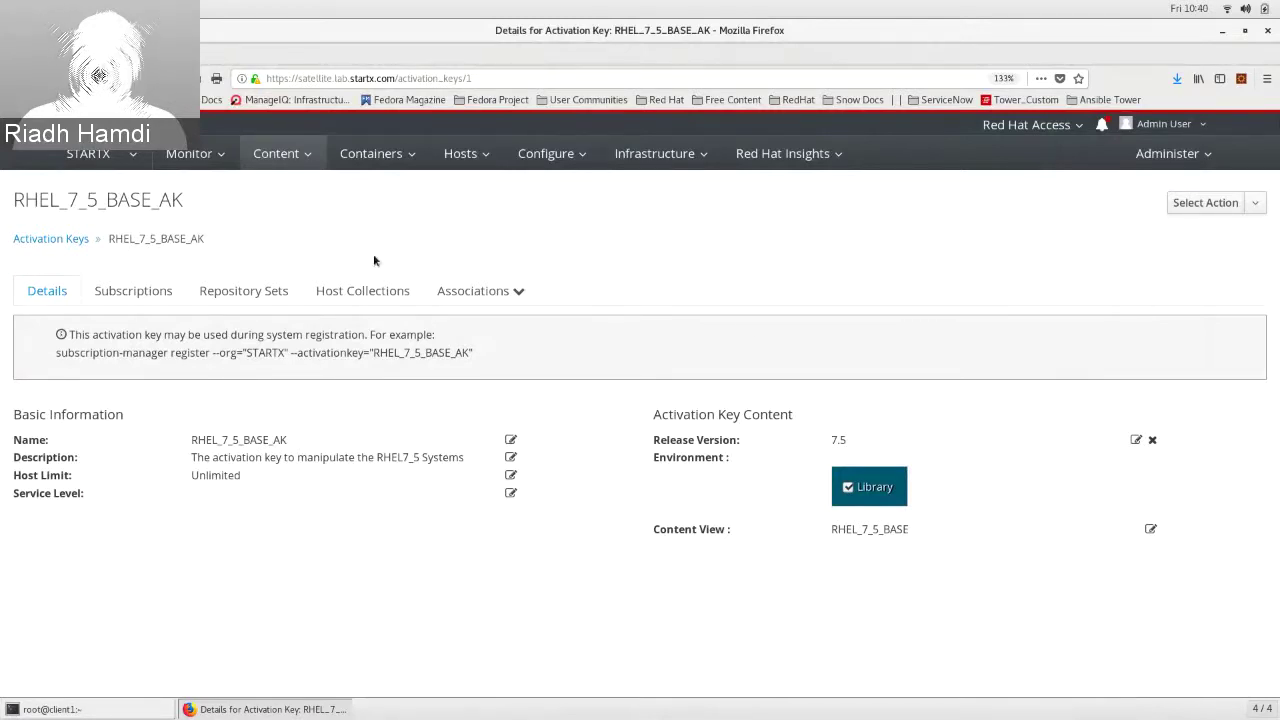
pyautogui.moveTo(301, 166)
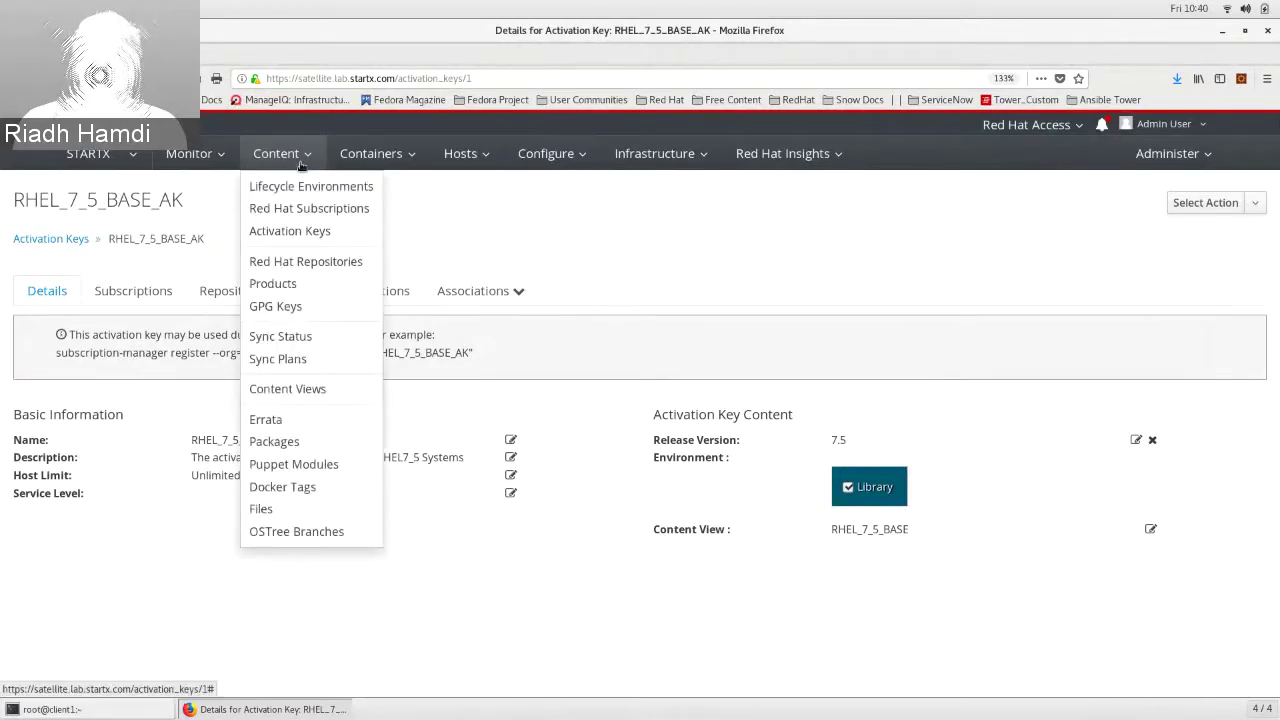
# Open the RHEL_7_5_BASE content view's Yum repositories and view those available to add
pyautogui.click(290, 389)
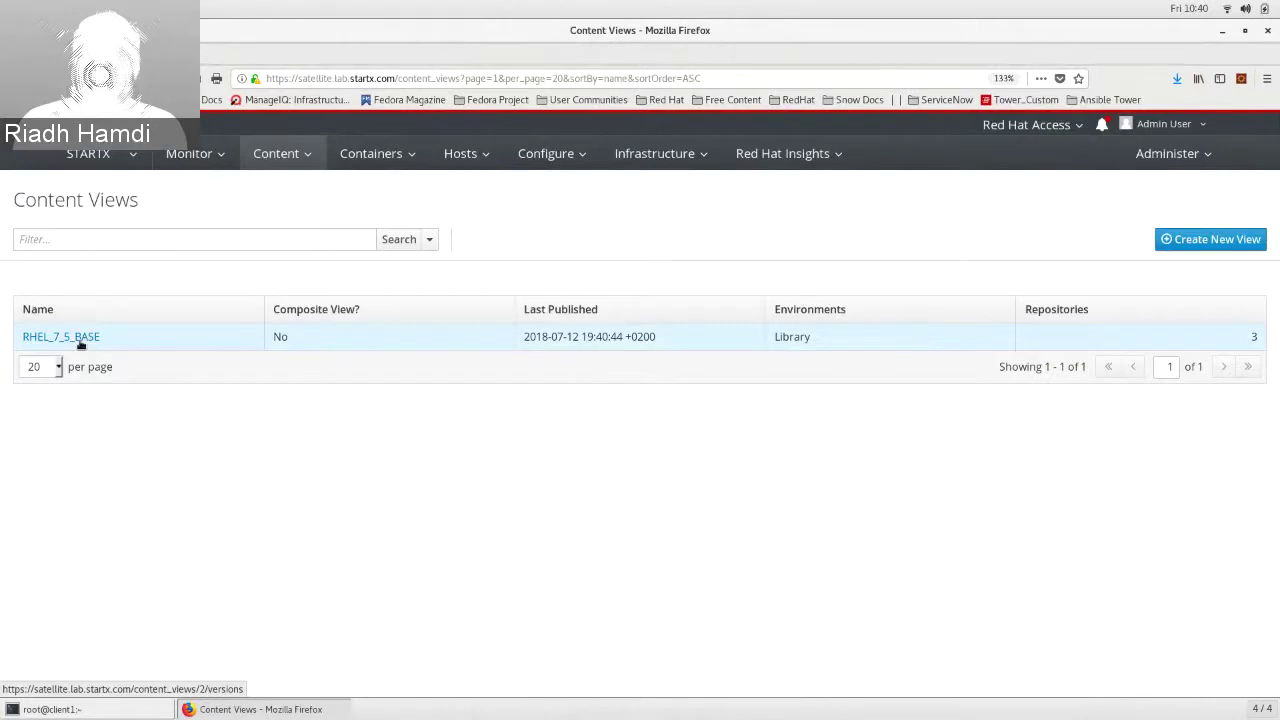
pyautogui.click(80, 339)
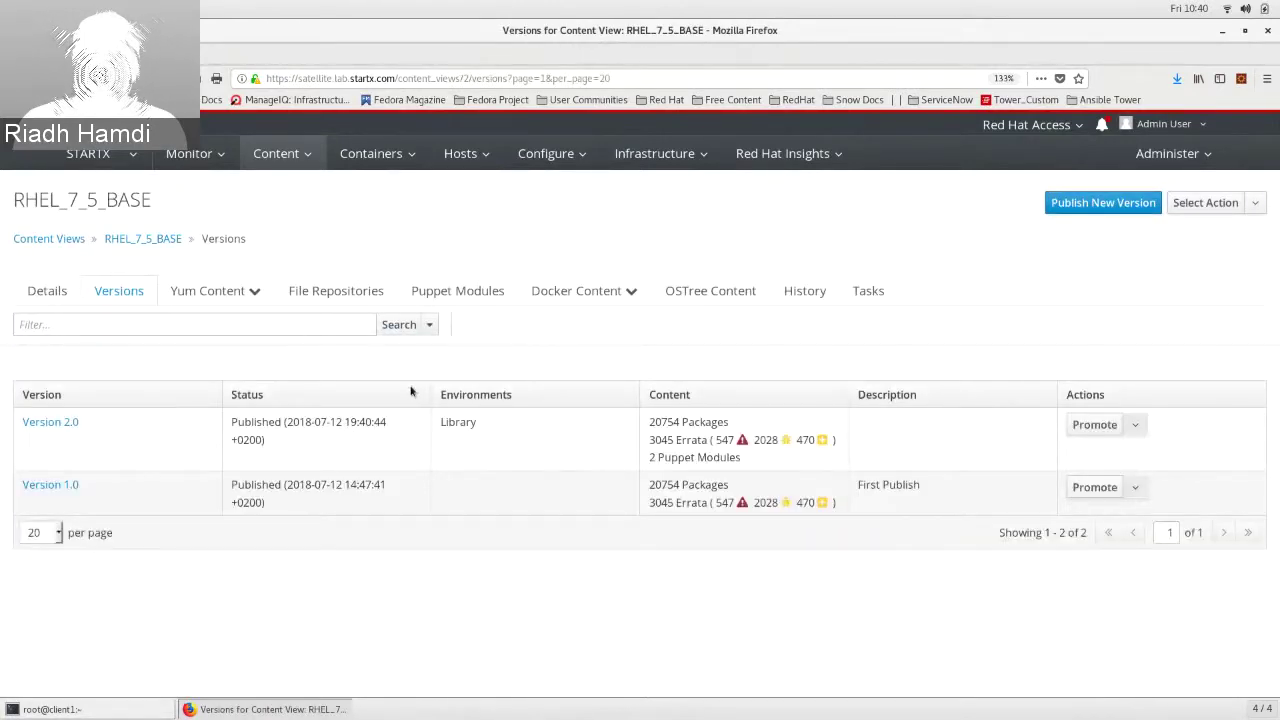
pyautogui.click(205, 294)
pyautogui.click(214, 326)
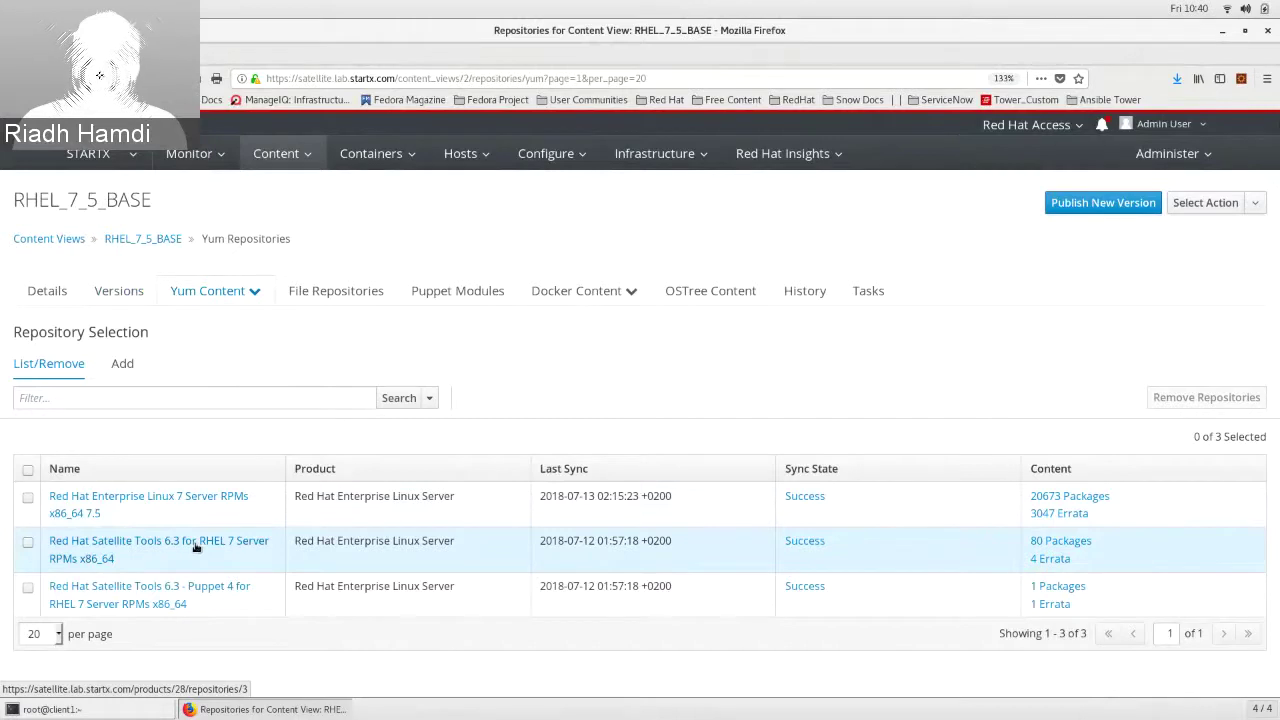
pyautogui.click(119, 372)
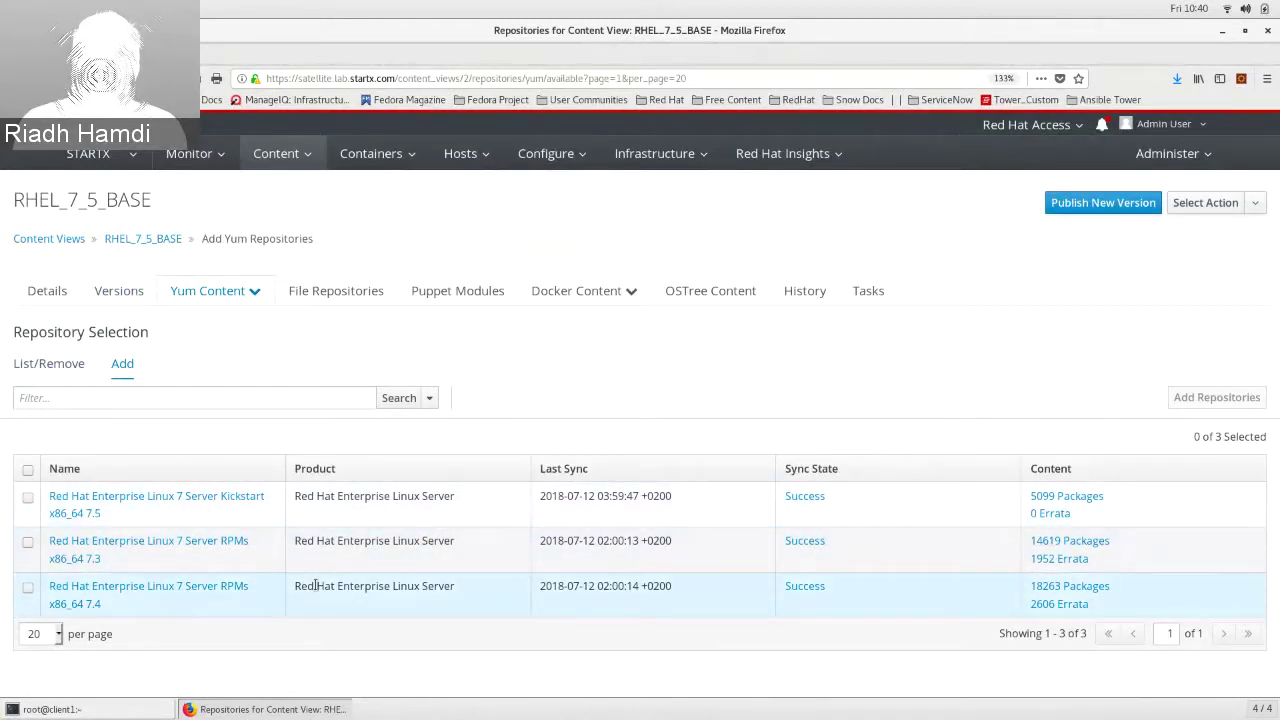
# Tick RHEL 7 Server RPMs 7.3, then show the view's empty Yum Filters page
pyautogui.click(27, 544)
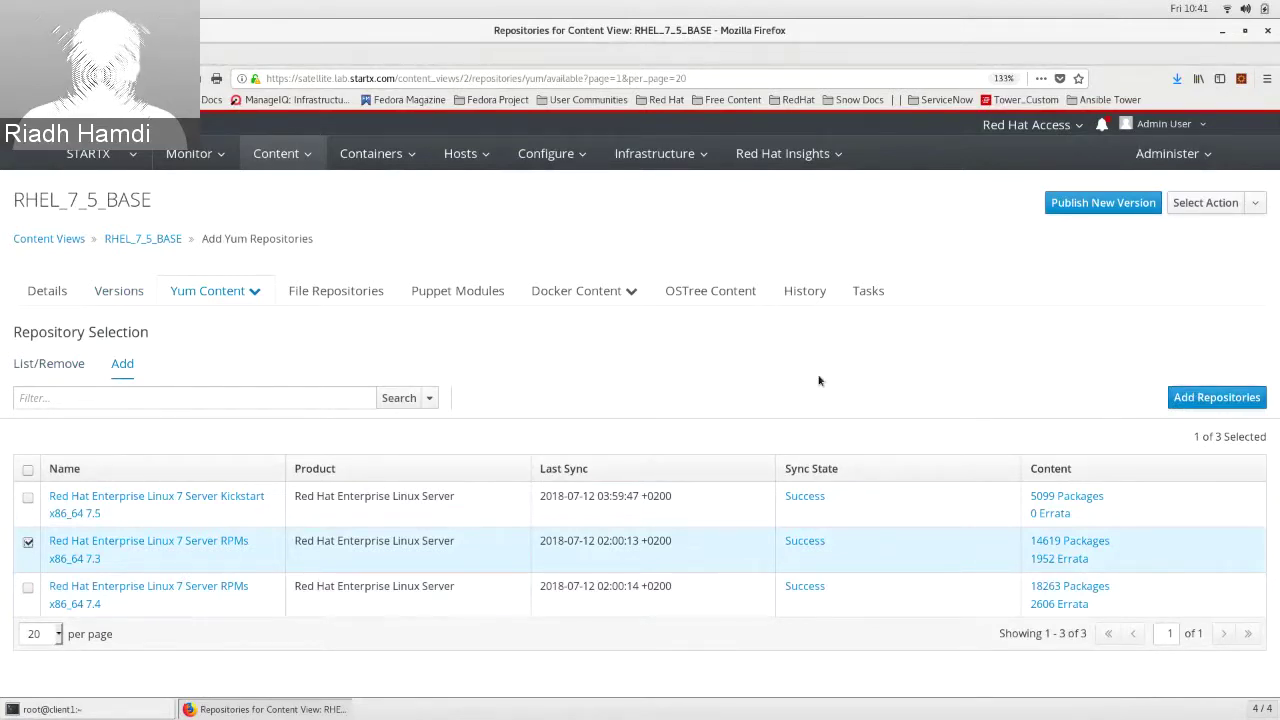
pyautogui.click(254, 291)
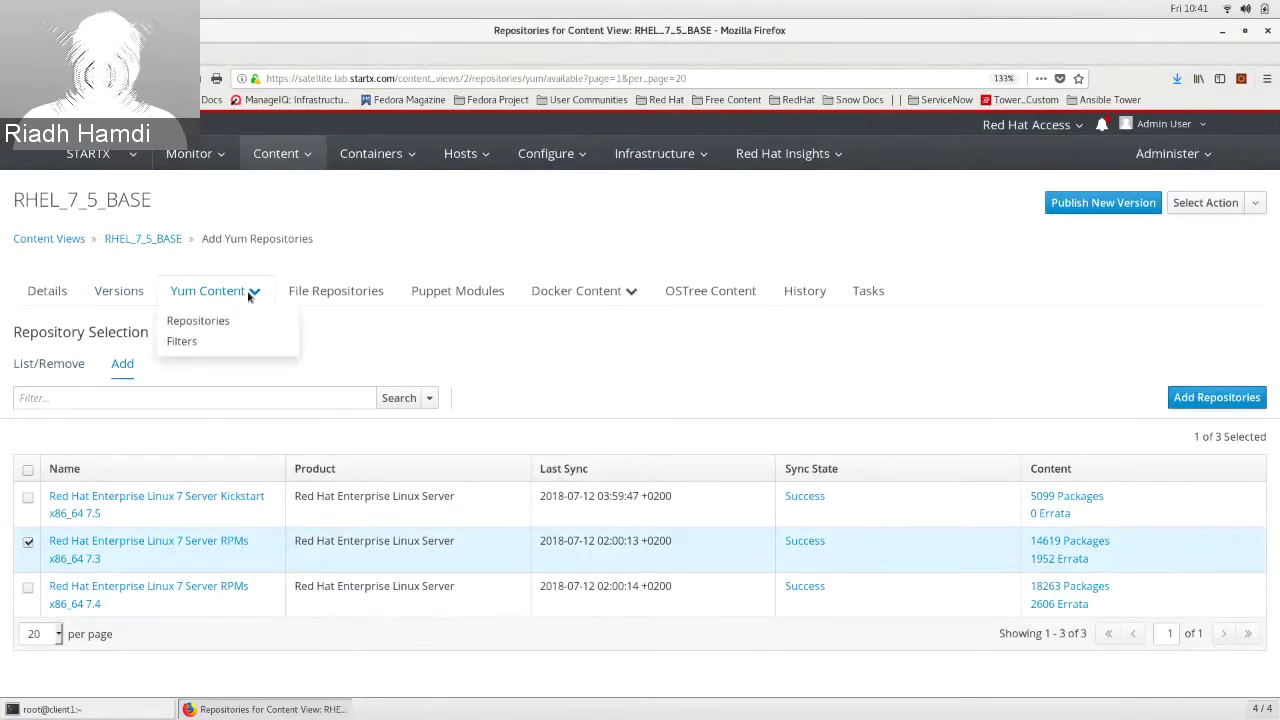
pyautogui.click(223, 343)
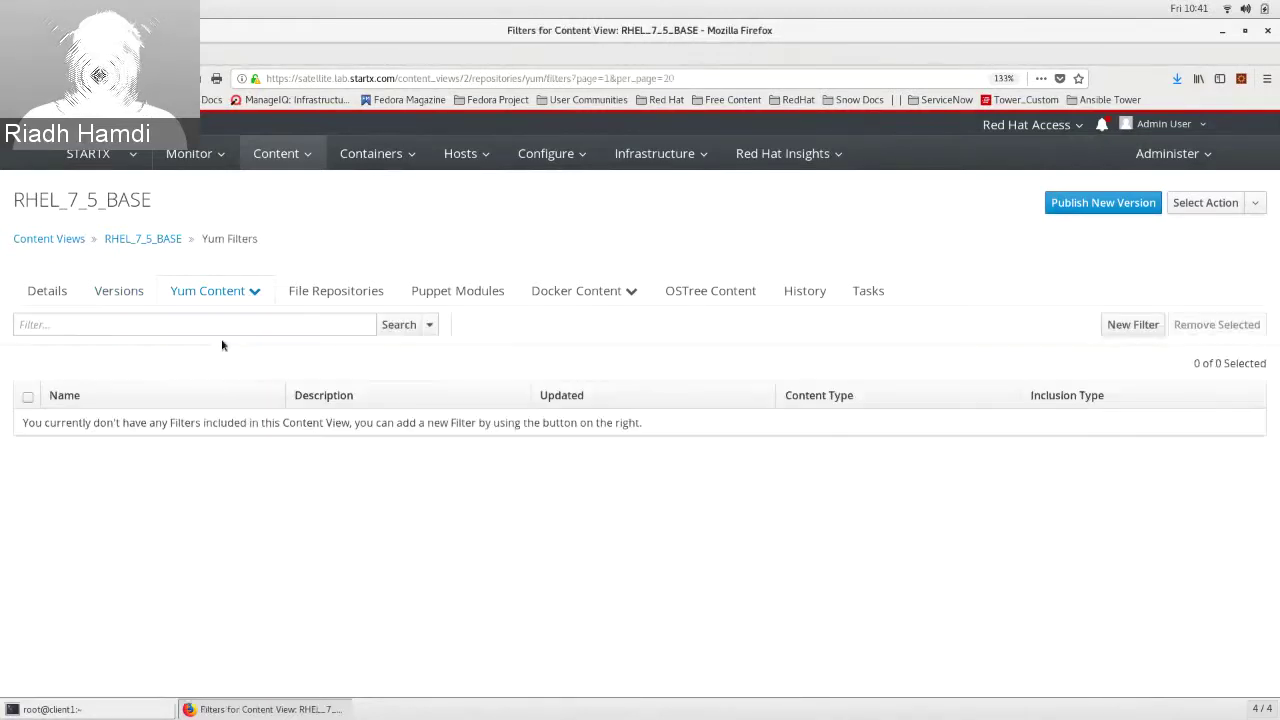
pyautogui.click(1133, 328)
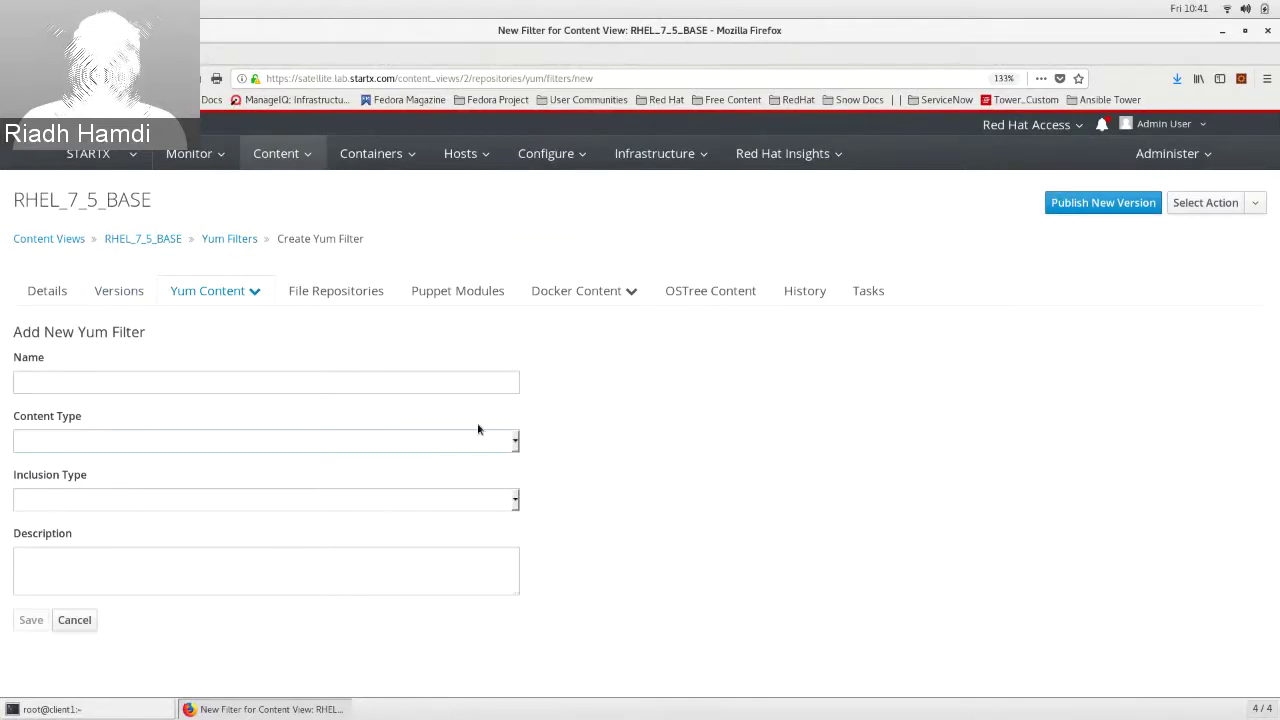
# Save a Package, Exclude filter named 'Exclure httpd' and add a blank rule to it
pyautogui.click(393, 372)
pyautogui.write('Exclure htt')
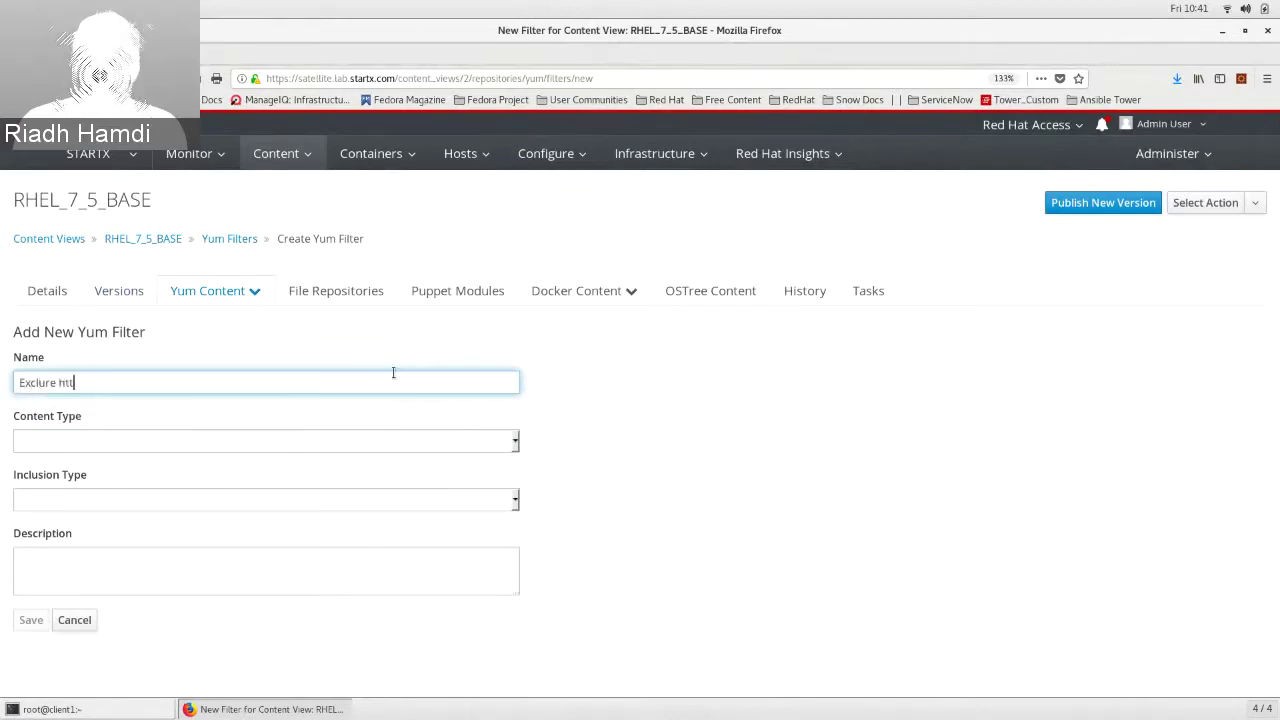
pyautogui.write('pd')
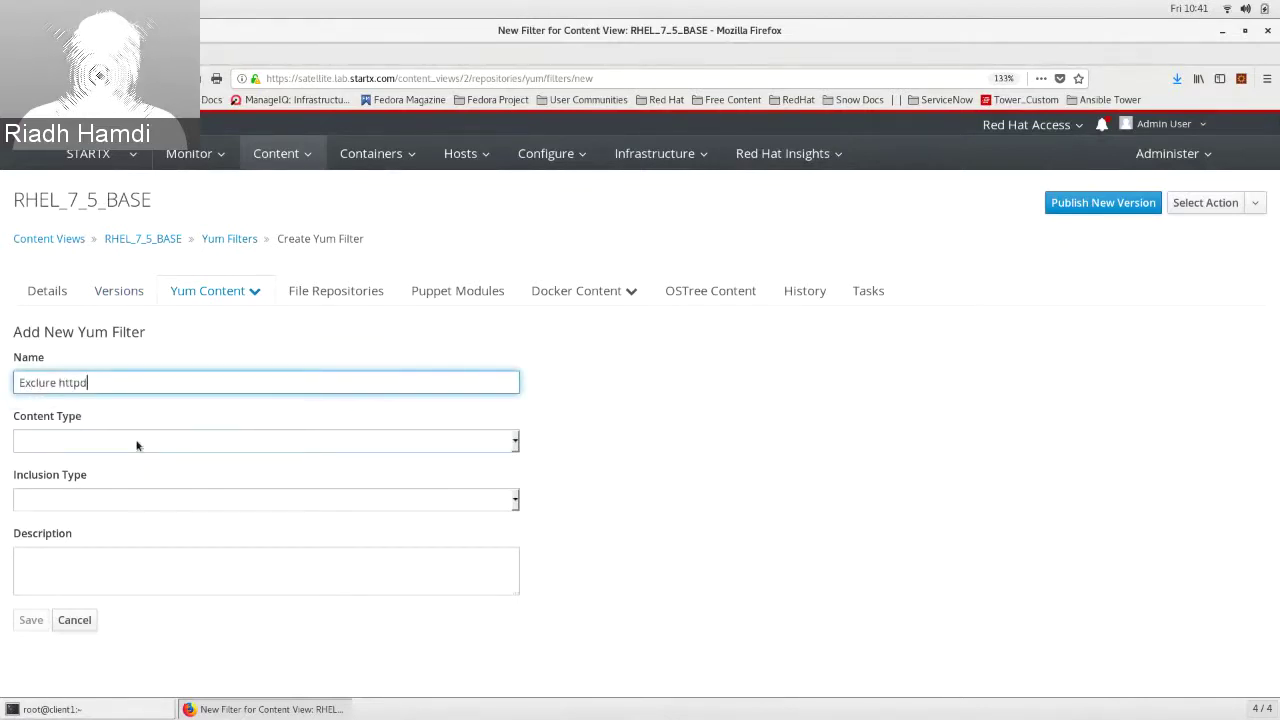
pyautogui.click(126, 446)
pyautogui.click(122, 486)
pyautogui.click(43, 498)
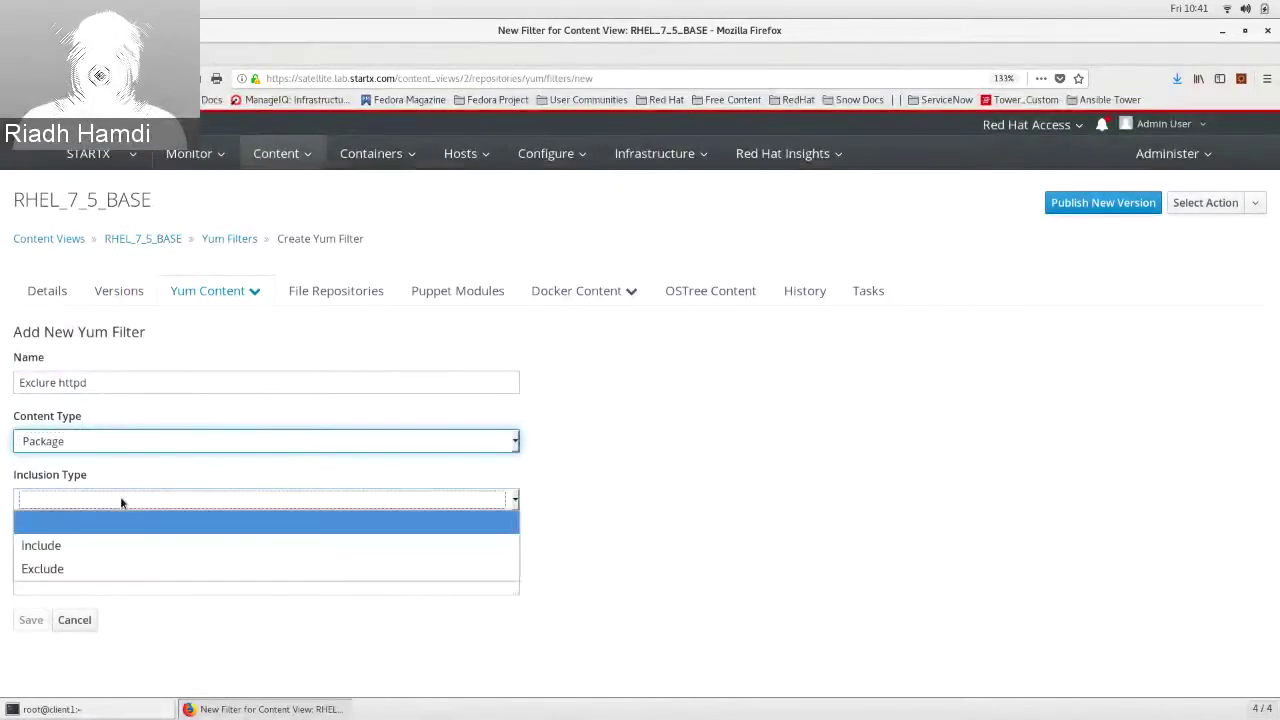
pyautogui.click(110, 569)
pyautogui.click(40, 620)
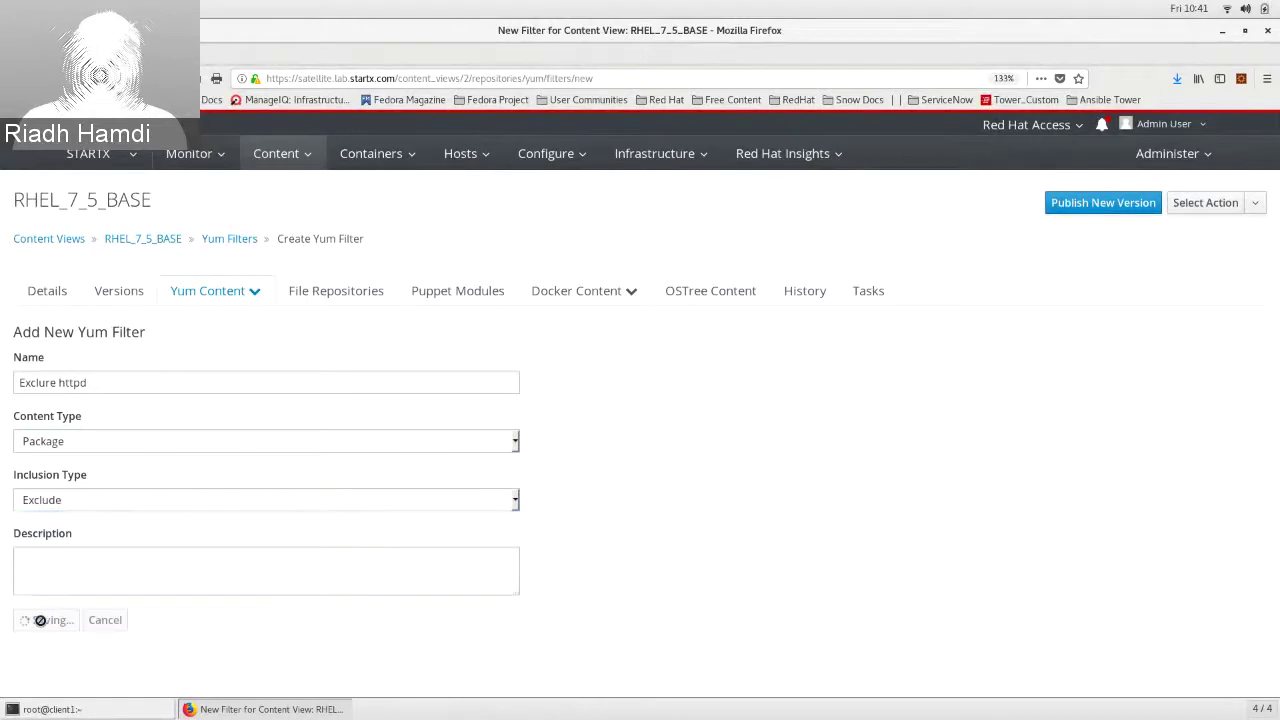
pyautogui.click(1140, 427)
pyautogui.click(132, 549)
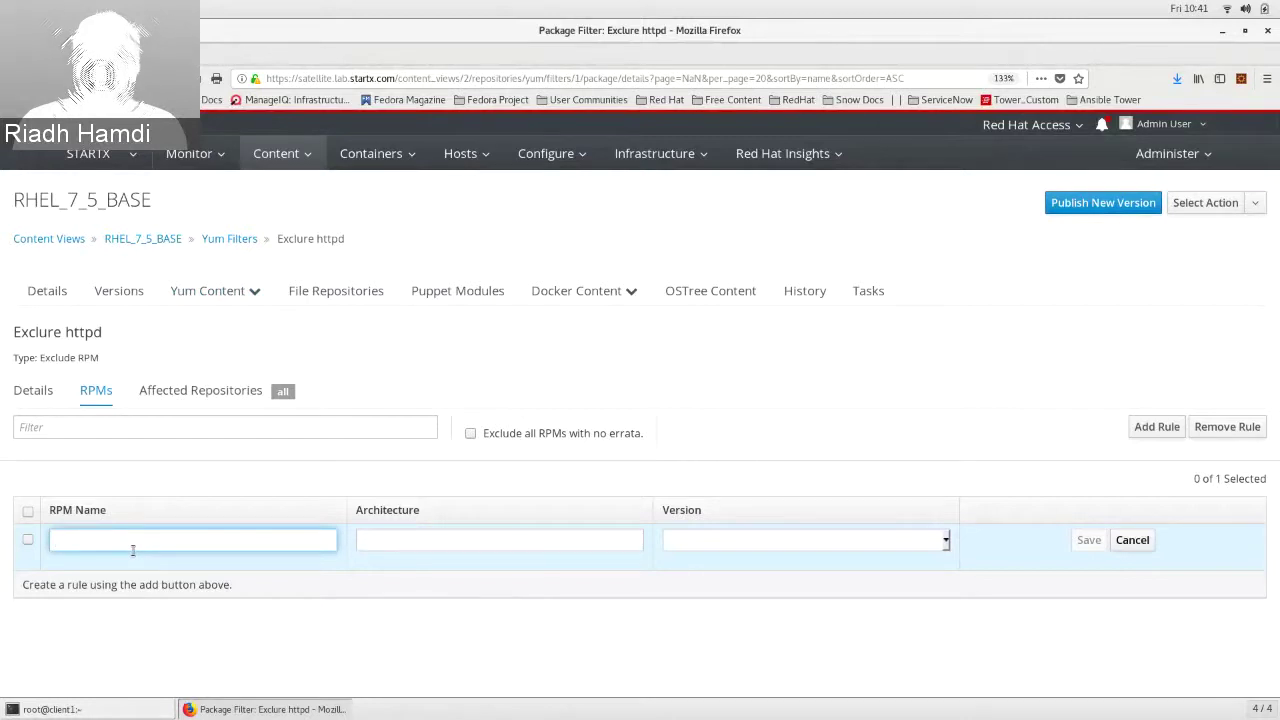
# Set the filter rule's RPM name to httpd with All Versions
pyautogui.write('httpd')
pyautogui.click(120, 573)
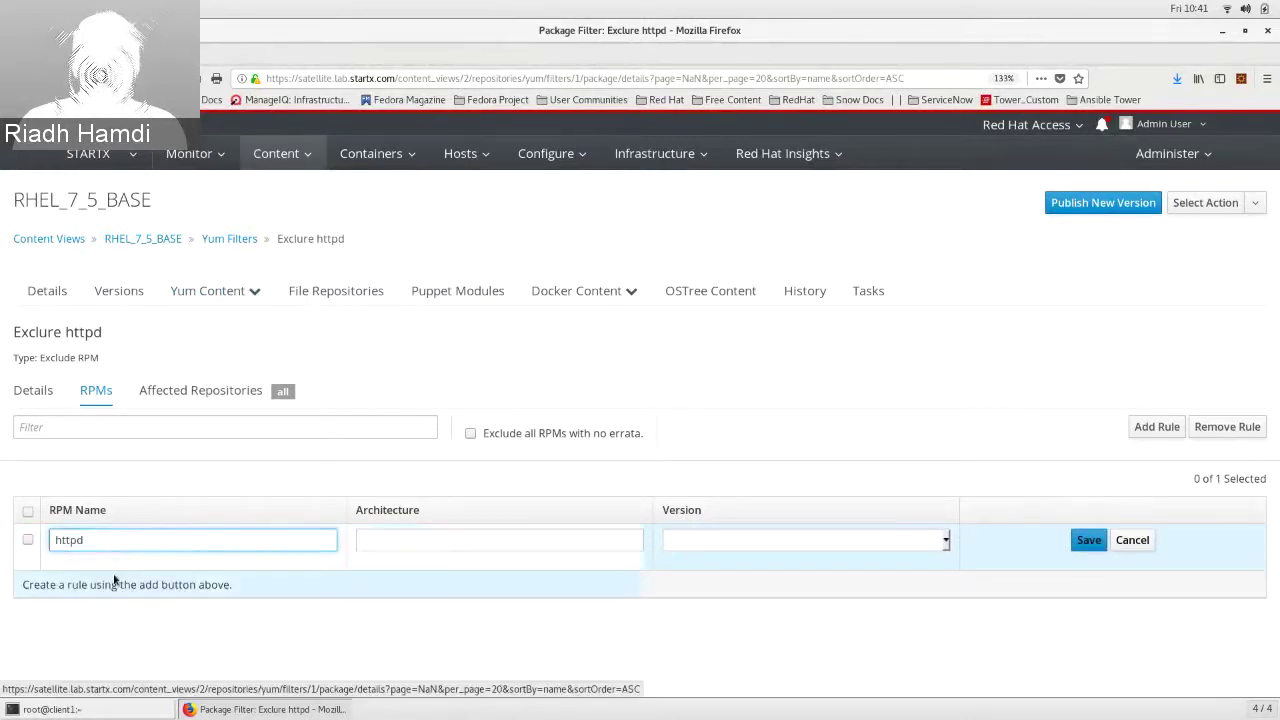
pyautogui.click(869, 550)
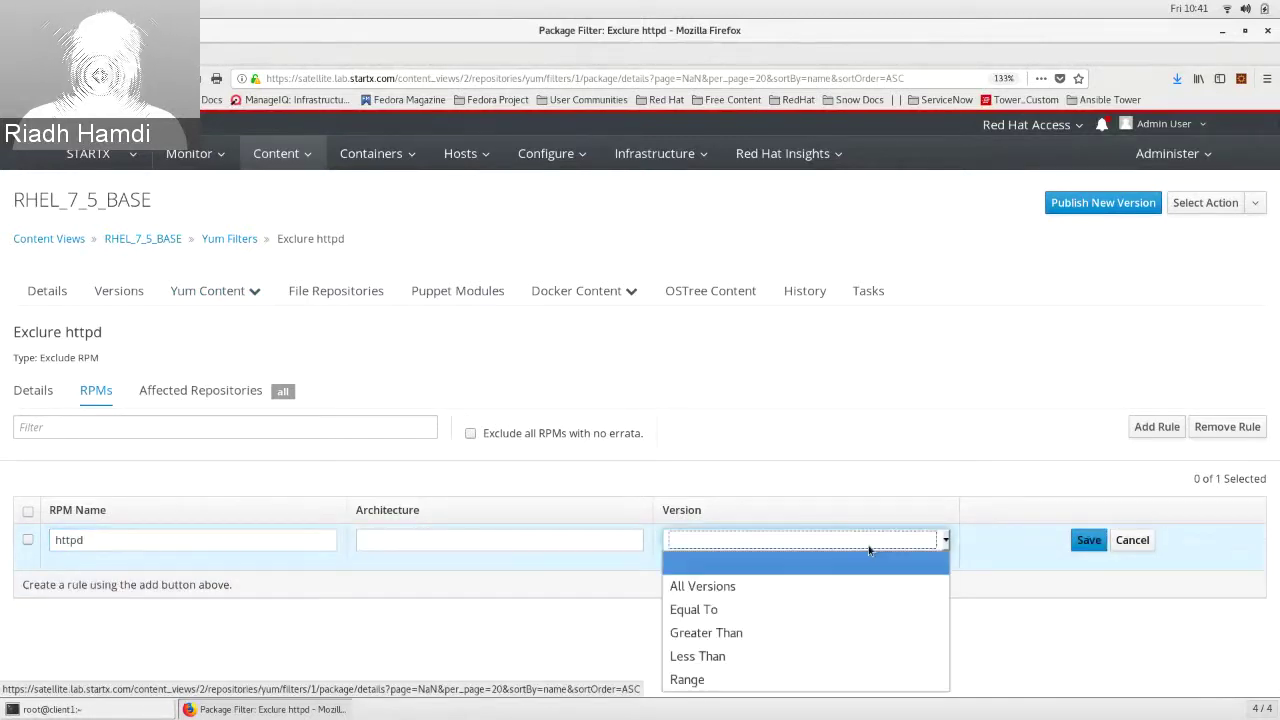
pyautogui.click(785, 594)
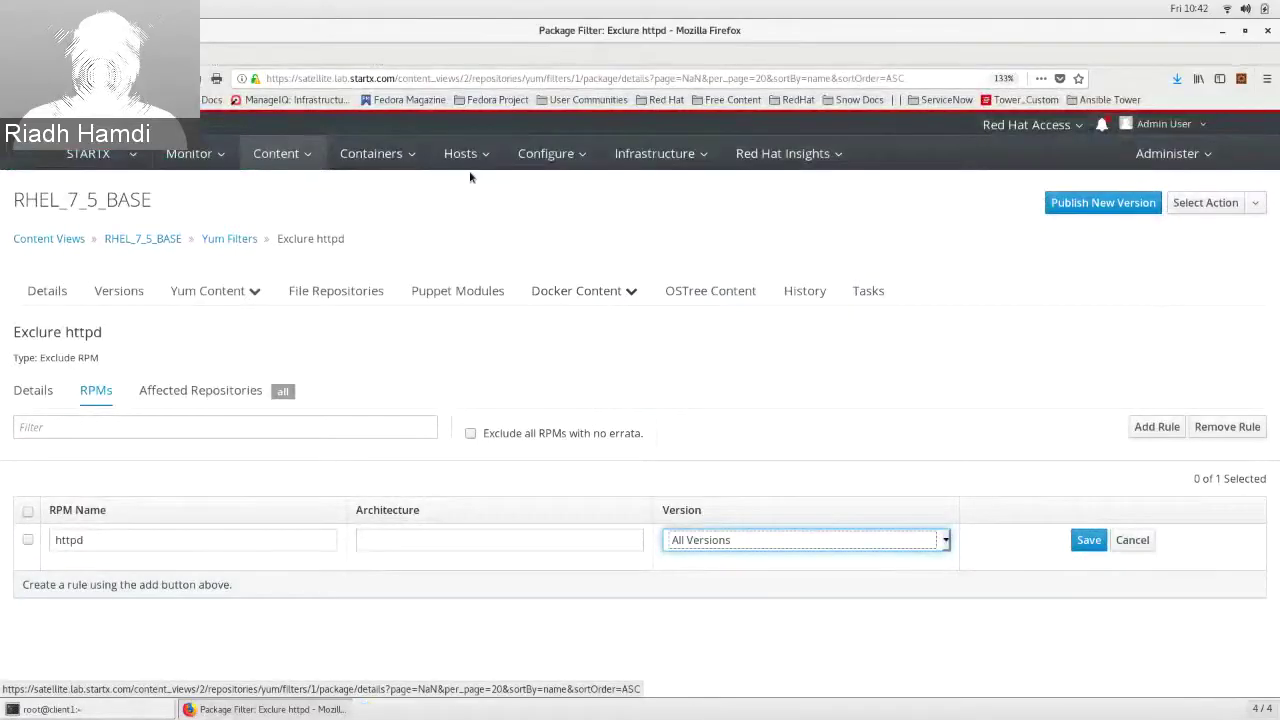
pyautogui.click(462, 155)
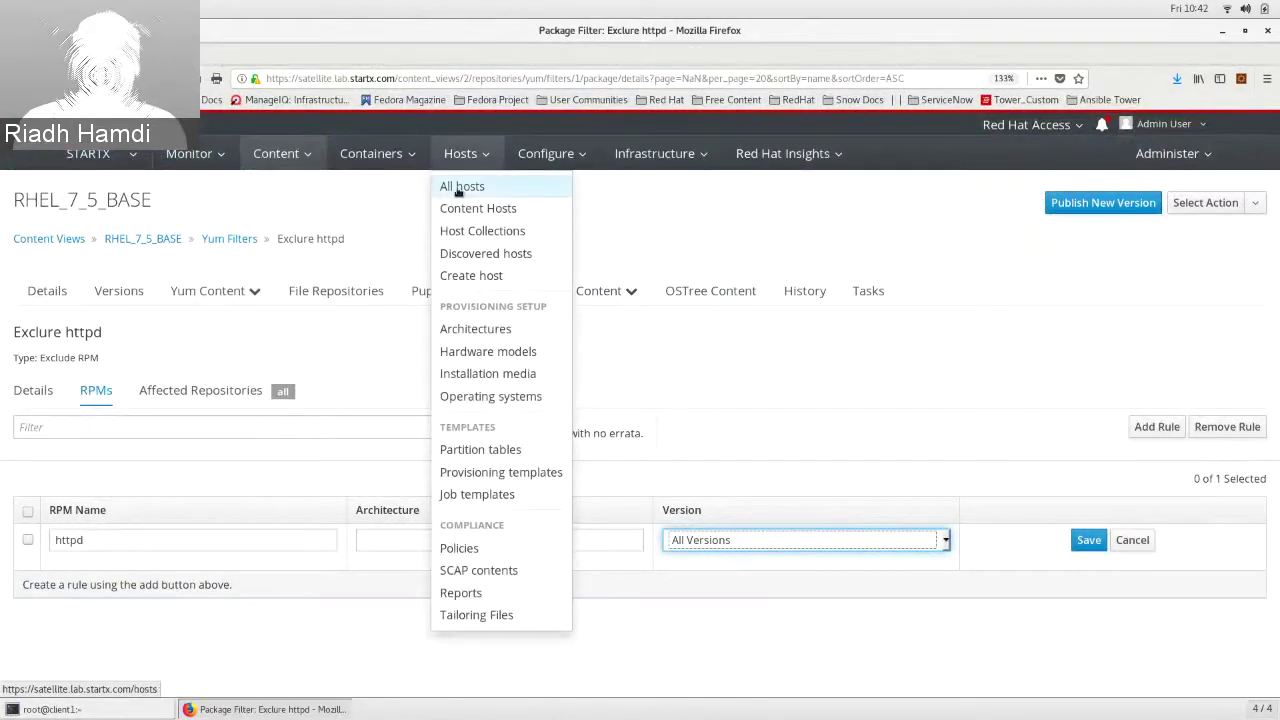
# Open client1.lab.startx.com's host details and check its Fully entitled and Active statuses
pyautogui.click(459, 187)
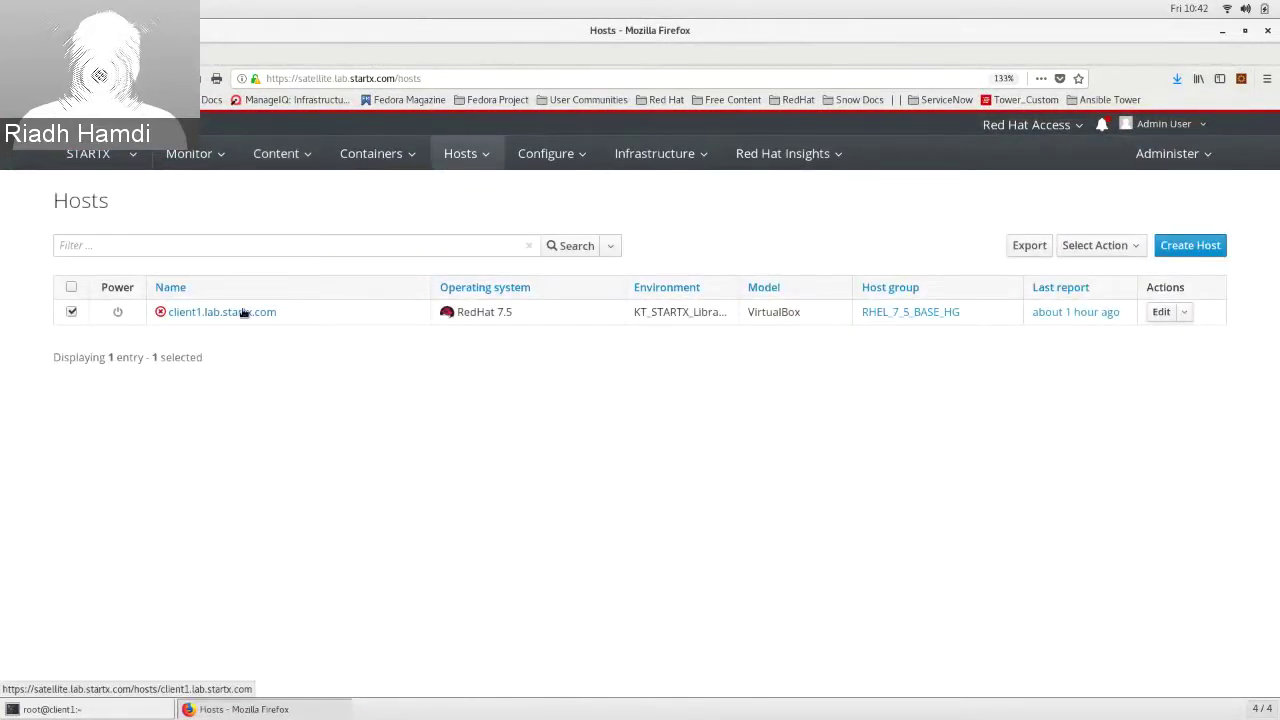
pyautogui.click(243, 313)
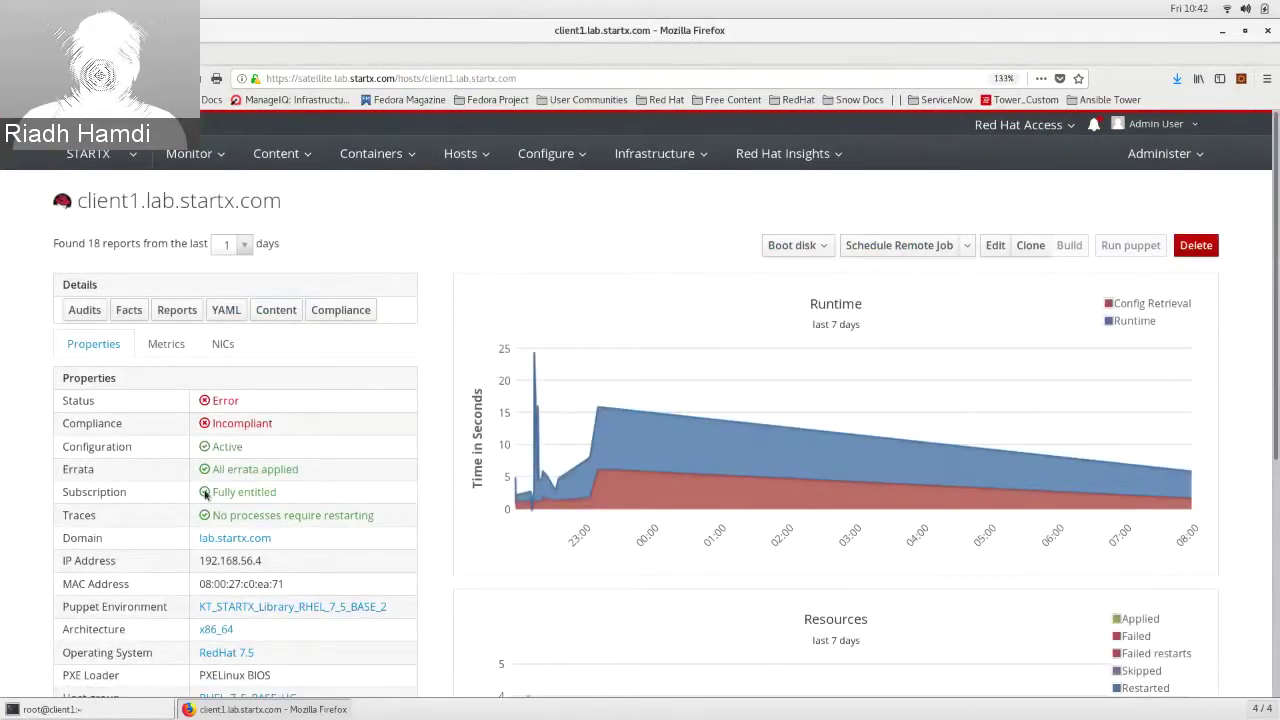
pyautogui.moveTo(212, 494); pyautogui.dragTo(297, 492)
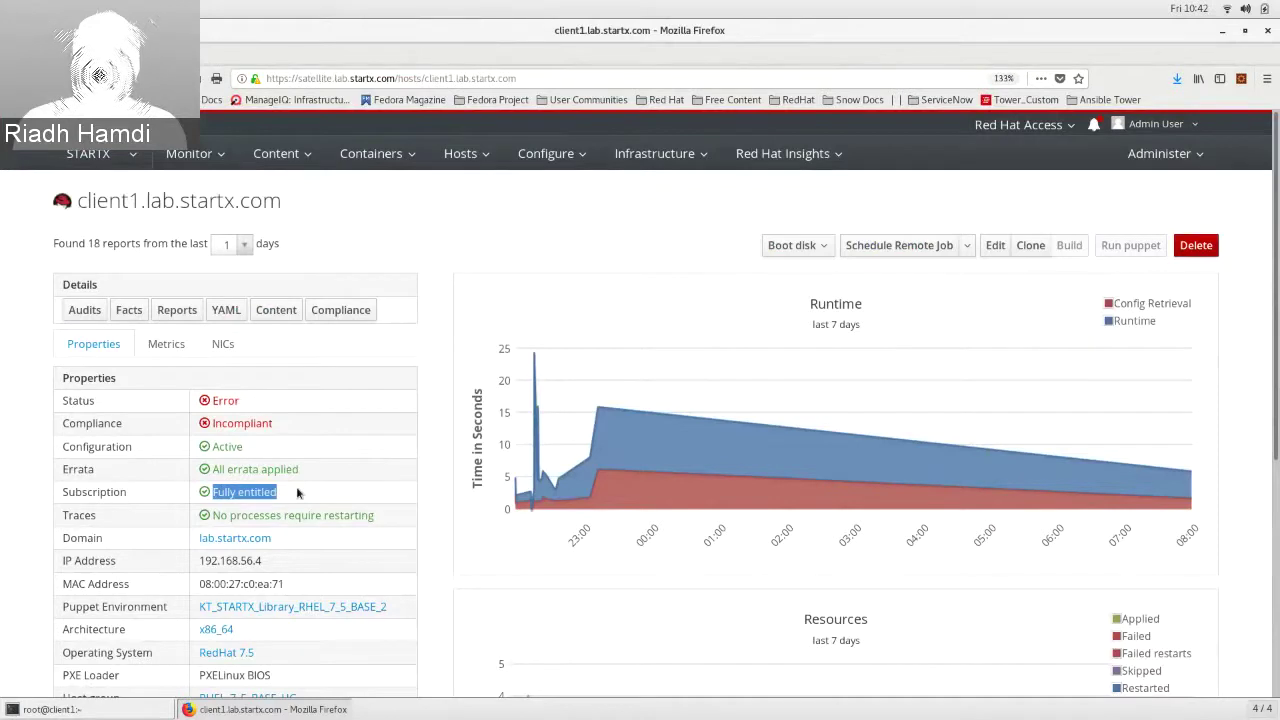
pyautogui.moveTo(244, 447); pyautogui.dragTo(211, 447)
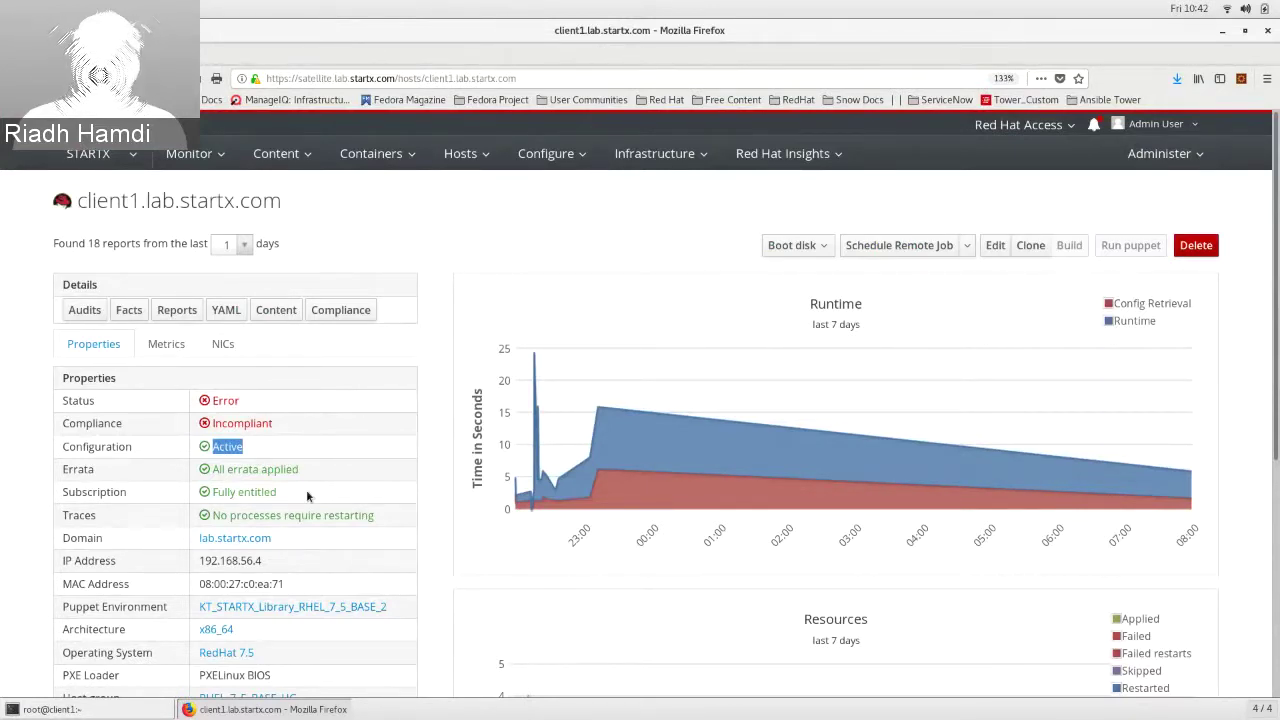
# Go to the Content Hosts list under Hosts
pyautogui.click(540, 156)
pyautogui.click(468, 157)
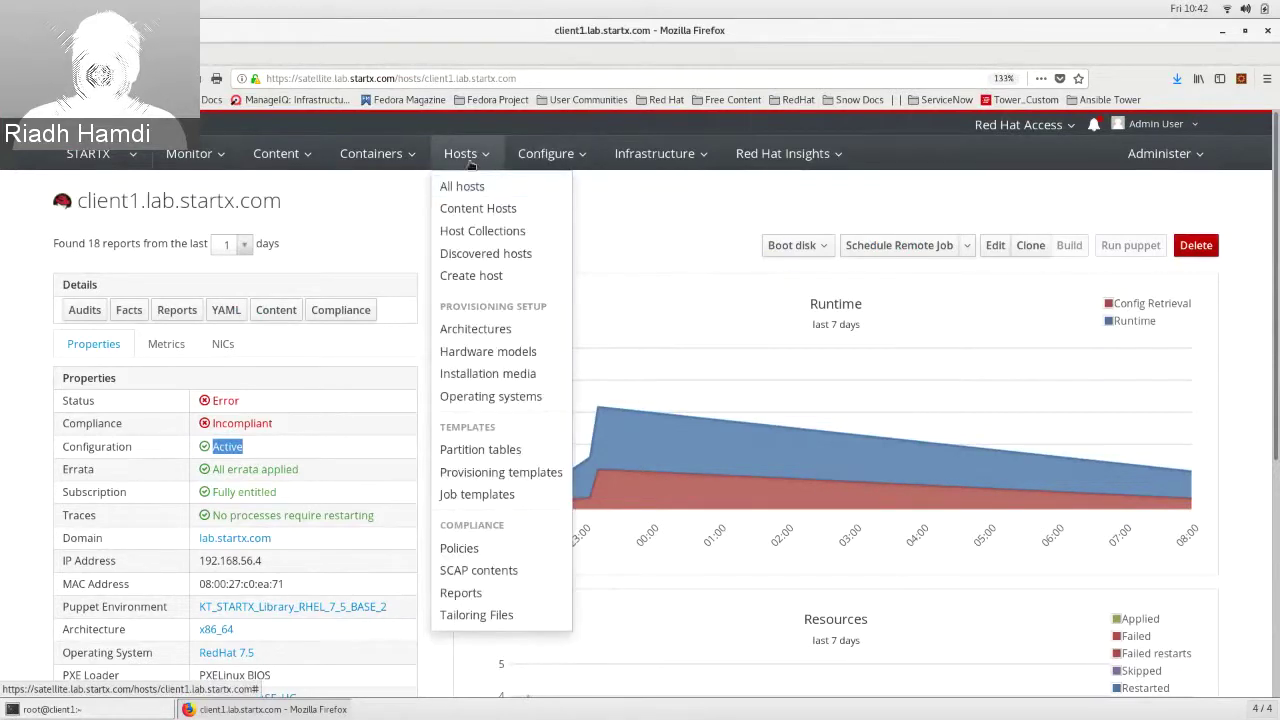
pyautogui.click(474, 208)
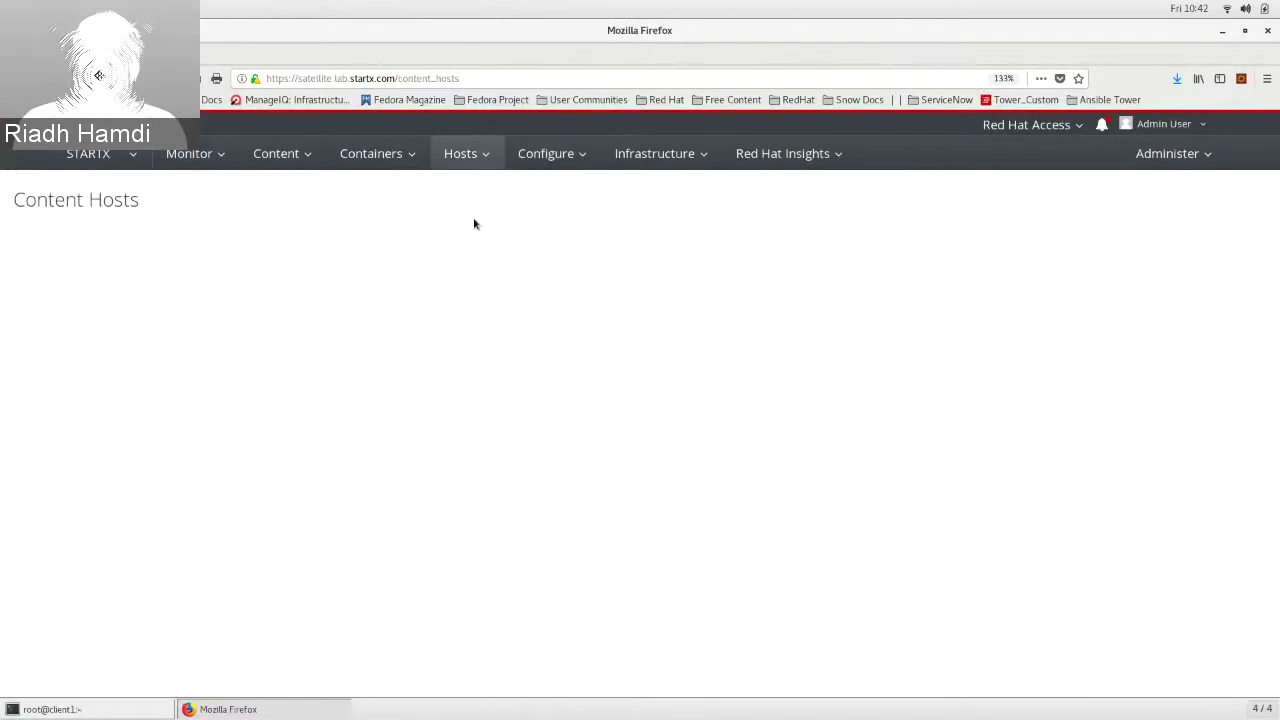
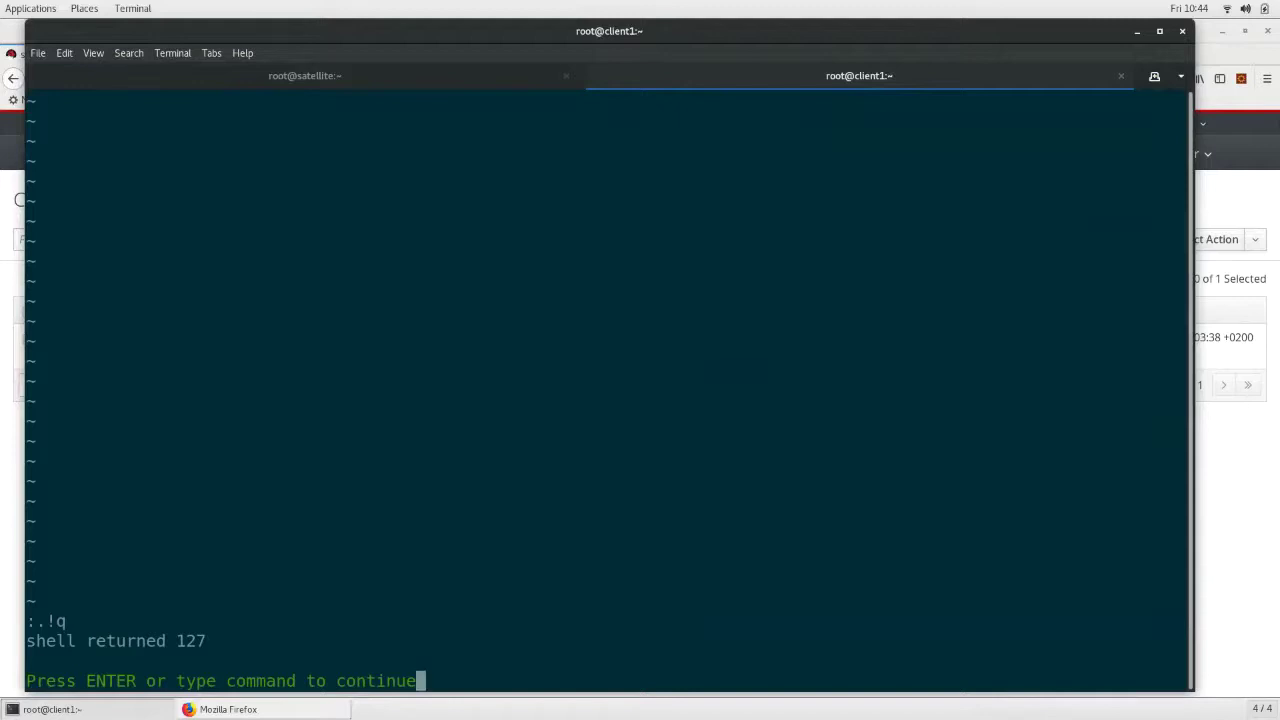
# Save and quit vim with :wq, then display /etc/motd with cat
pyautogui.write(':wq!')
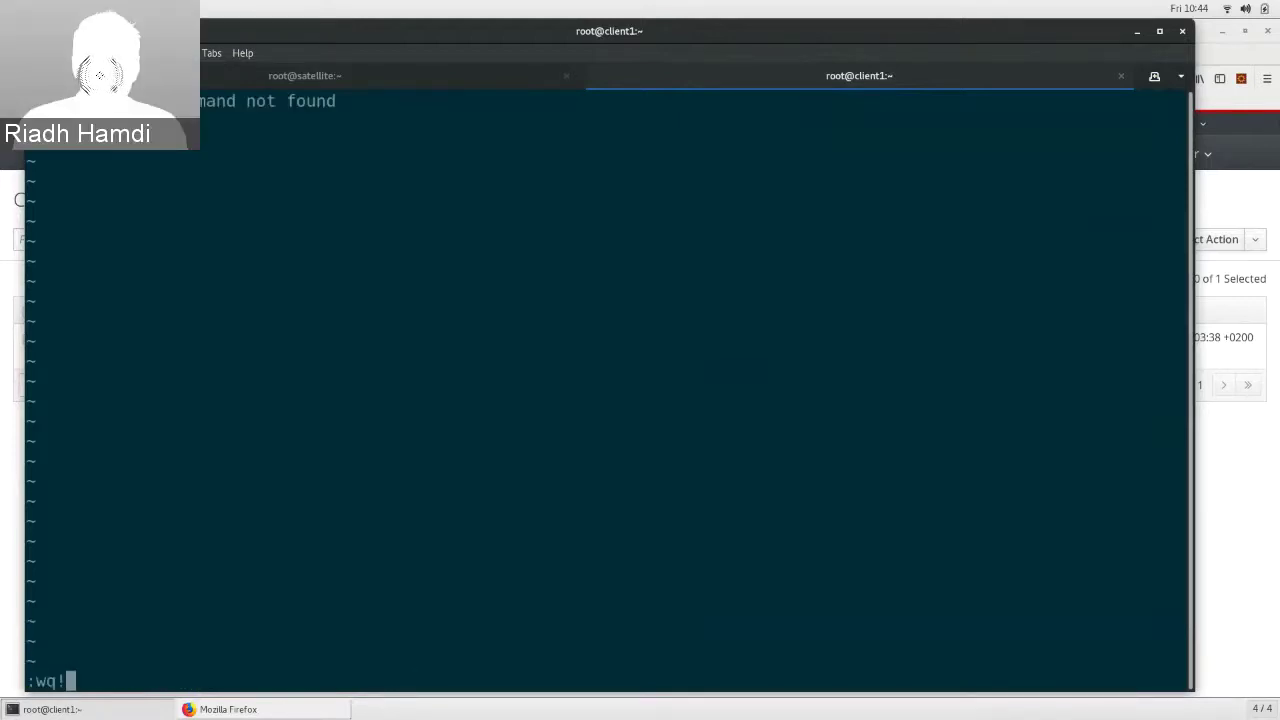
pyautogui.press('Return')
pyautogui.write('cat ')
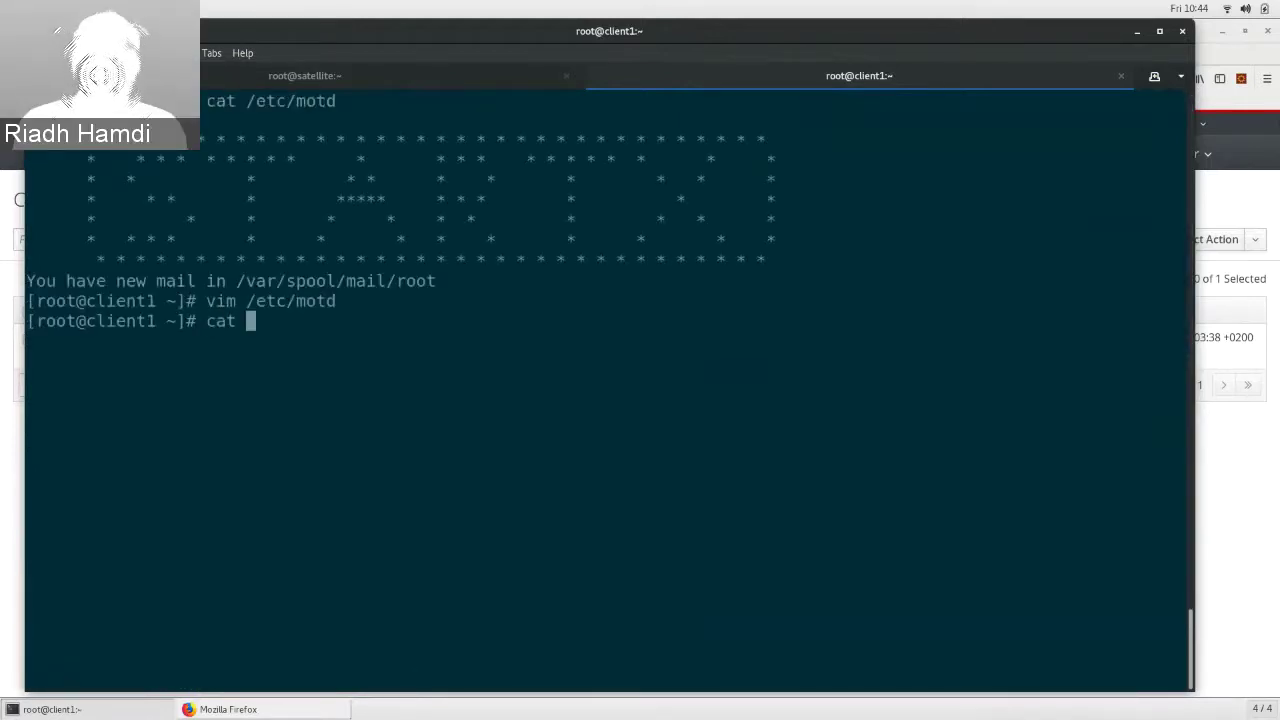
pyautogui.write('/etc/motd')
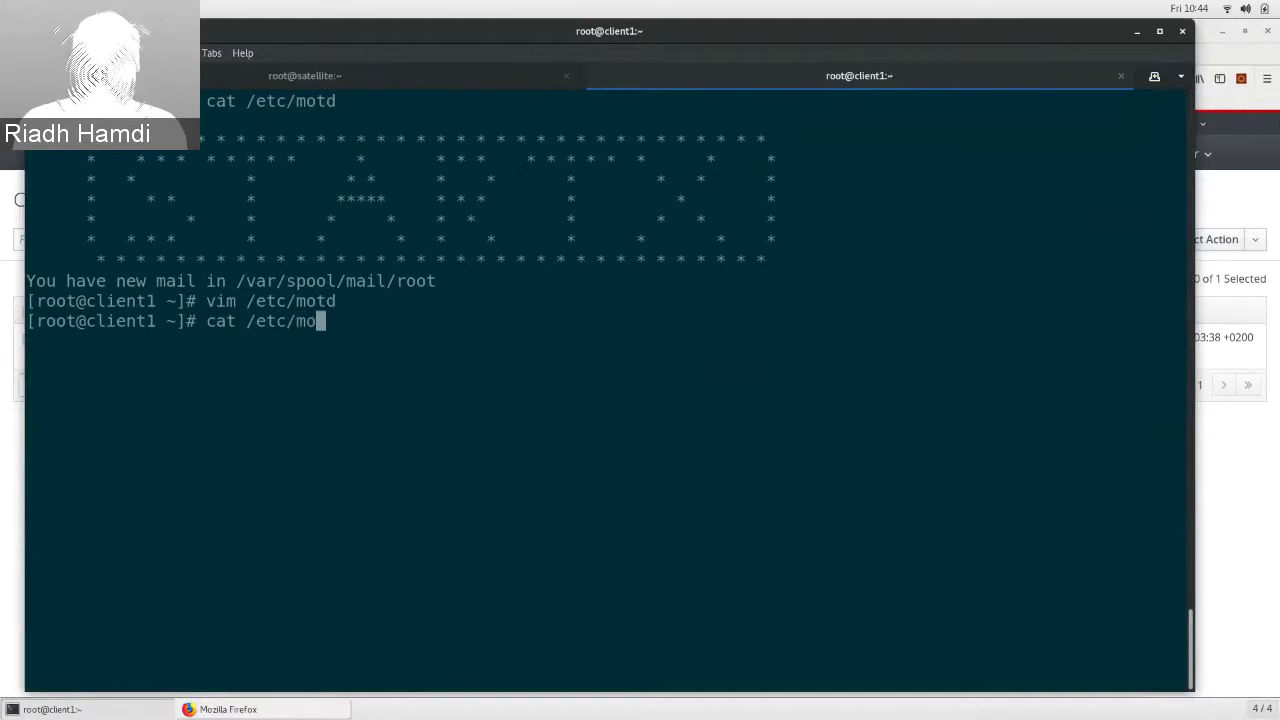
pyautogui.press('Return')
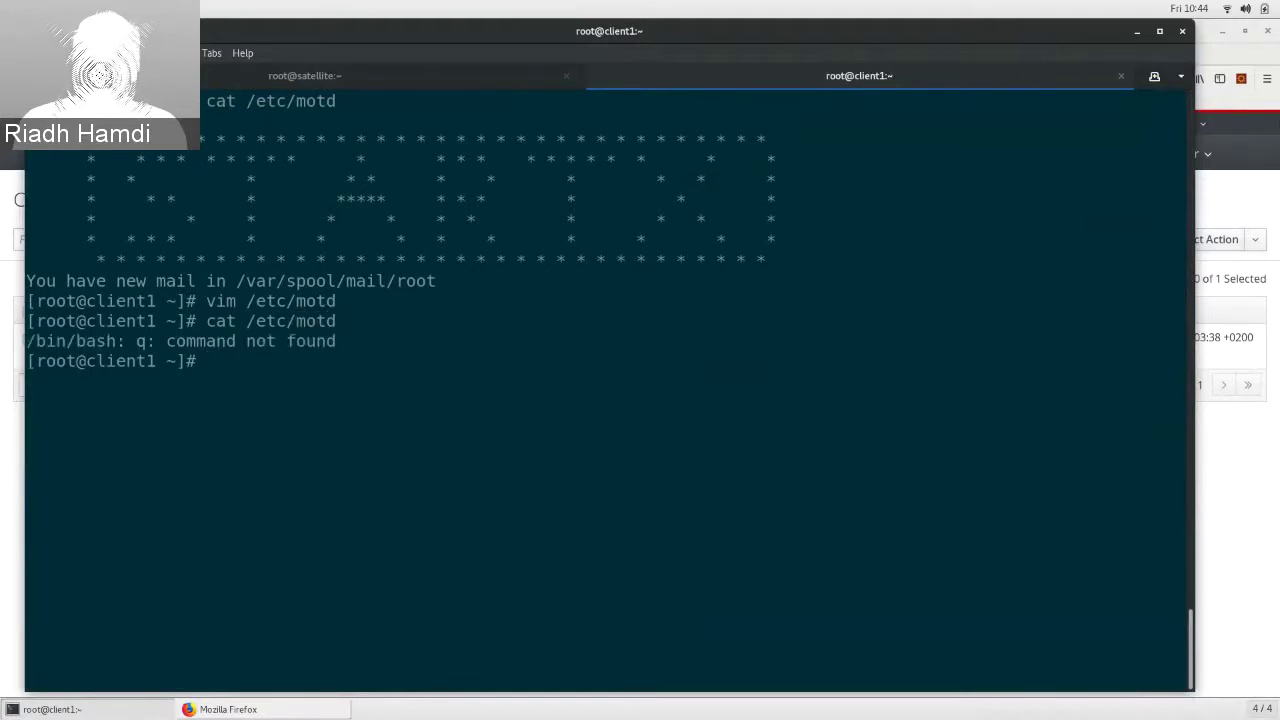
# Abandon the stuck command line, start a fresh bash shell, and display /etc/motd again
pyautogui.press('Up')
pyautogui.press('Left')
pyautogui.press('Left')
pyautogui.press('Left')
pyautogui.press('Left')
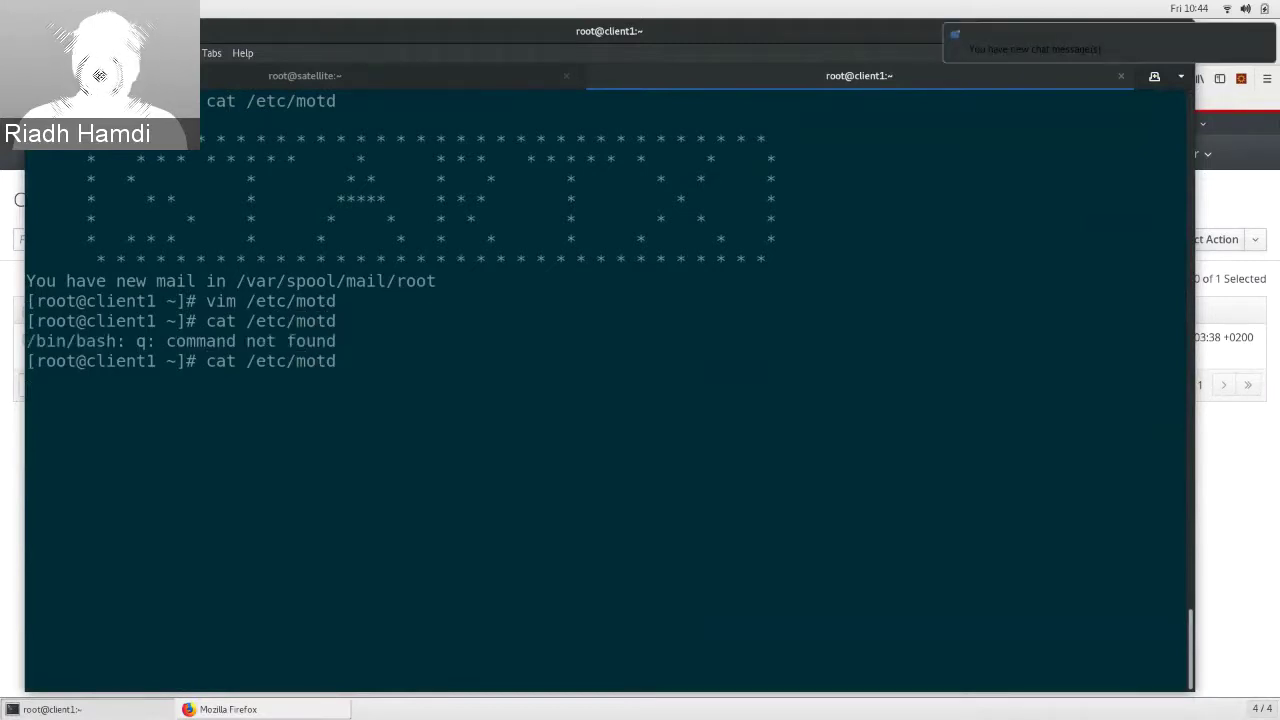
pyautogui.press('Left')
pyautogui.press('Left')
pyautogui.press('Left')
pyautogui.press('Left')
pyautogui.press('Left')
pyautogui.press('Left')
pyautogui.press('Left')
pyautogui.press('Left')
pyautogui.press('Left')
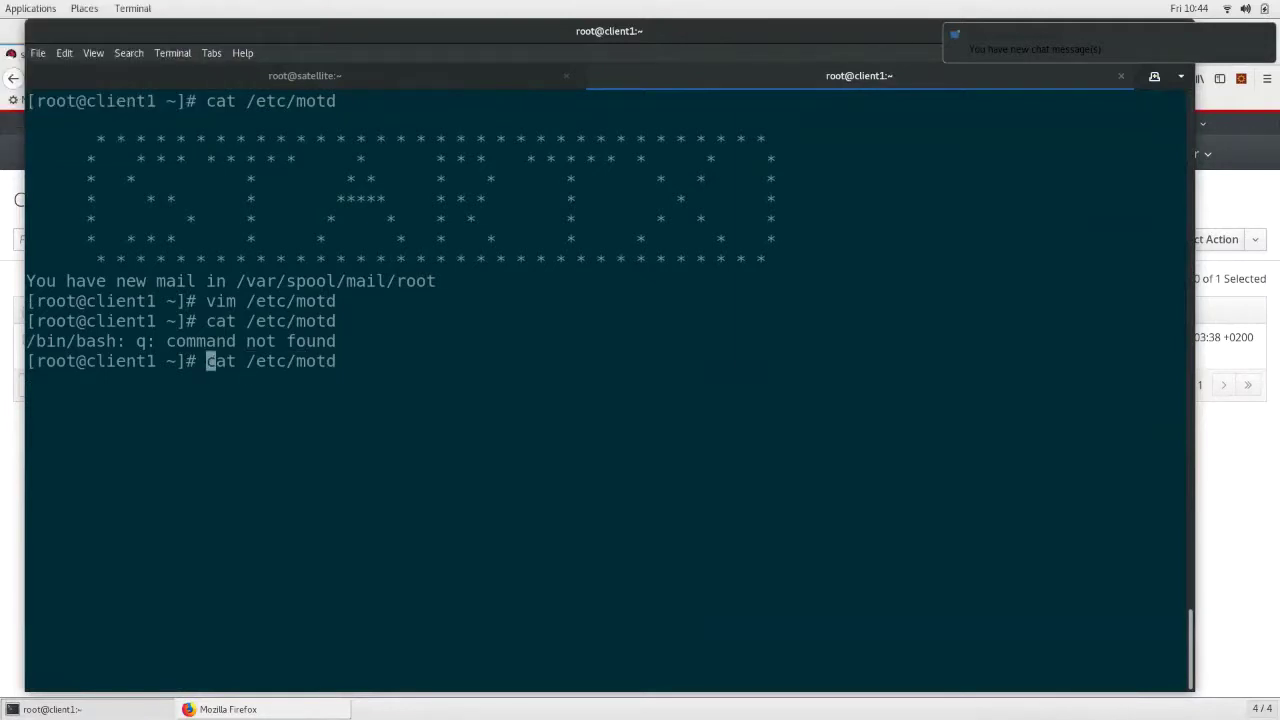
pyautogui.press('Return')
pyautogui.write('ca')
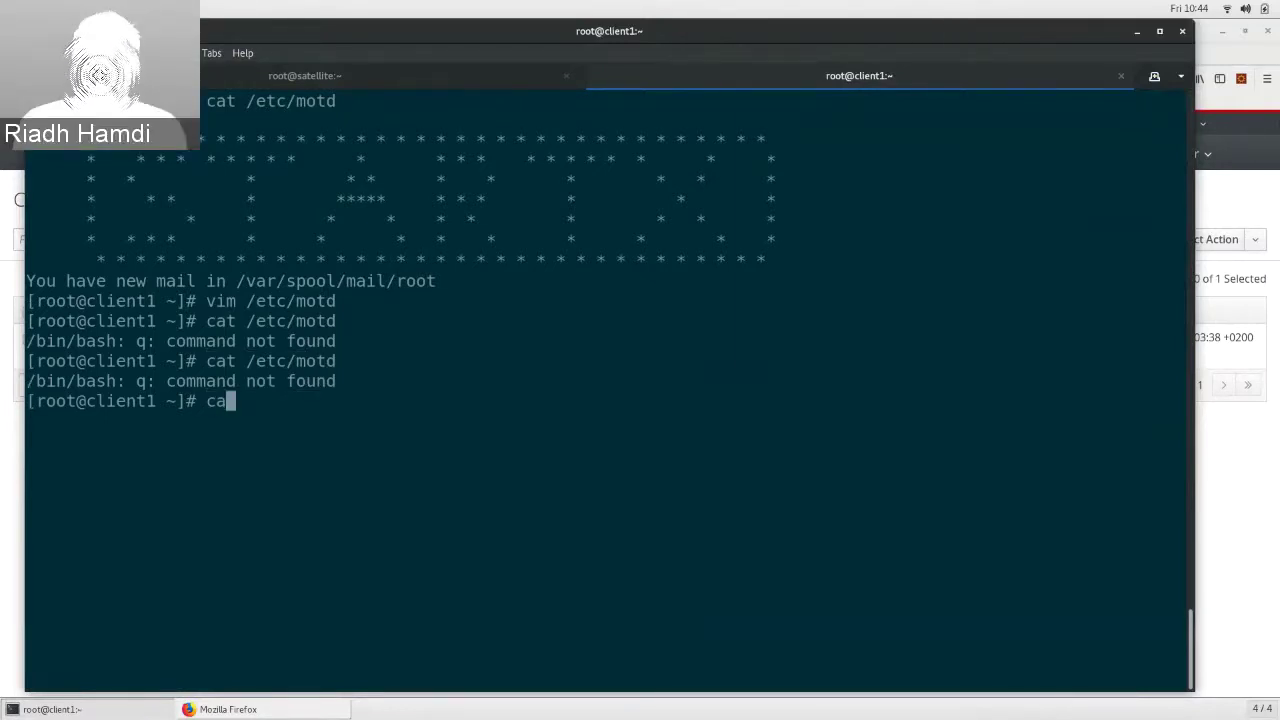
pyautogui.write('t /etc/motd')
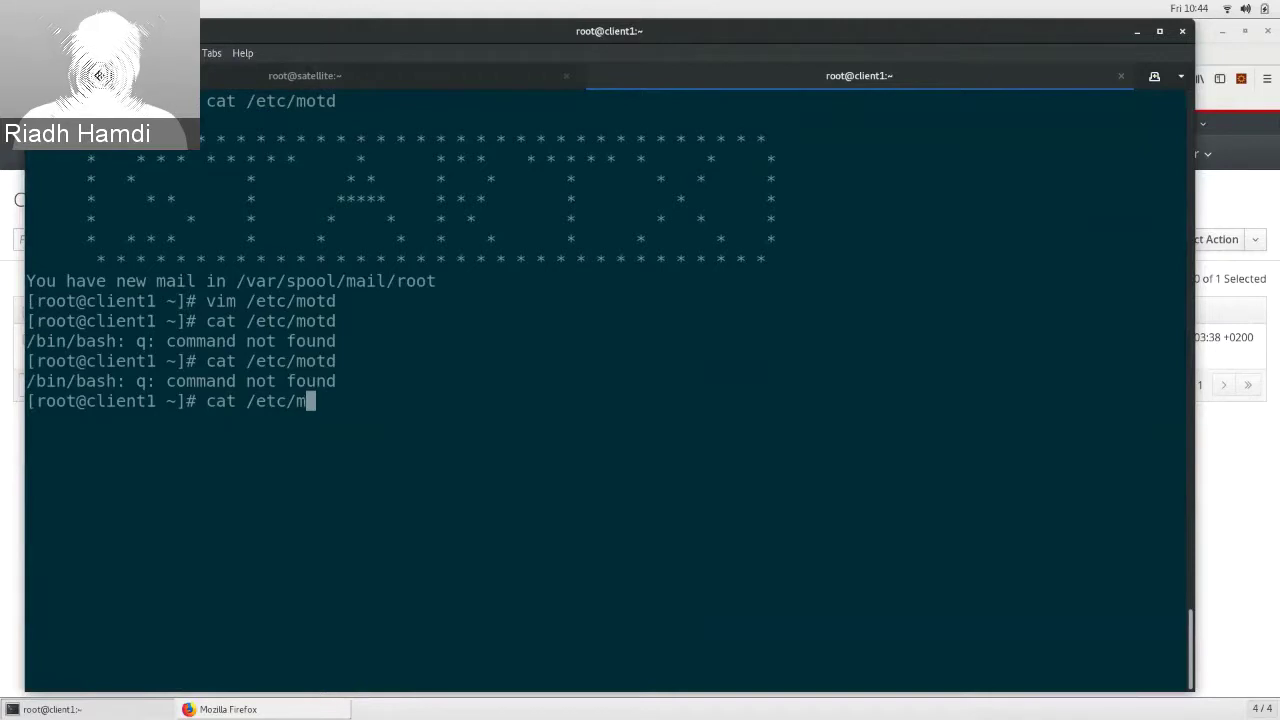
pyautogui.press('Return')
pyautogui.hotkey('ctrl', 'c')
pyautogui.hotkey('ctrl', 'c')
pyautogui.write('bash')
pyautogui.press('Return')
pyautogui.write('cat ')
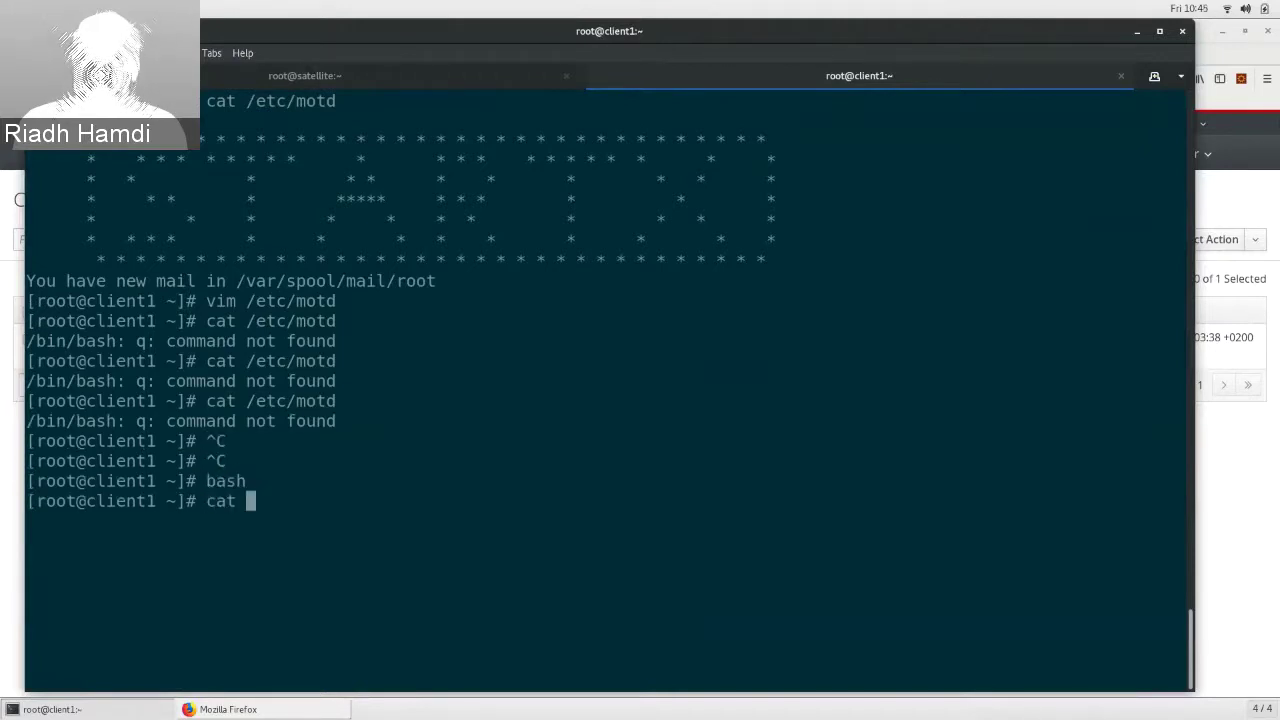
pyautogui.write('/etc/mo')
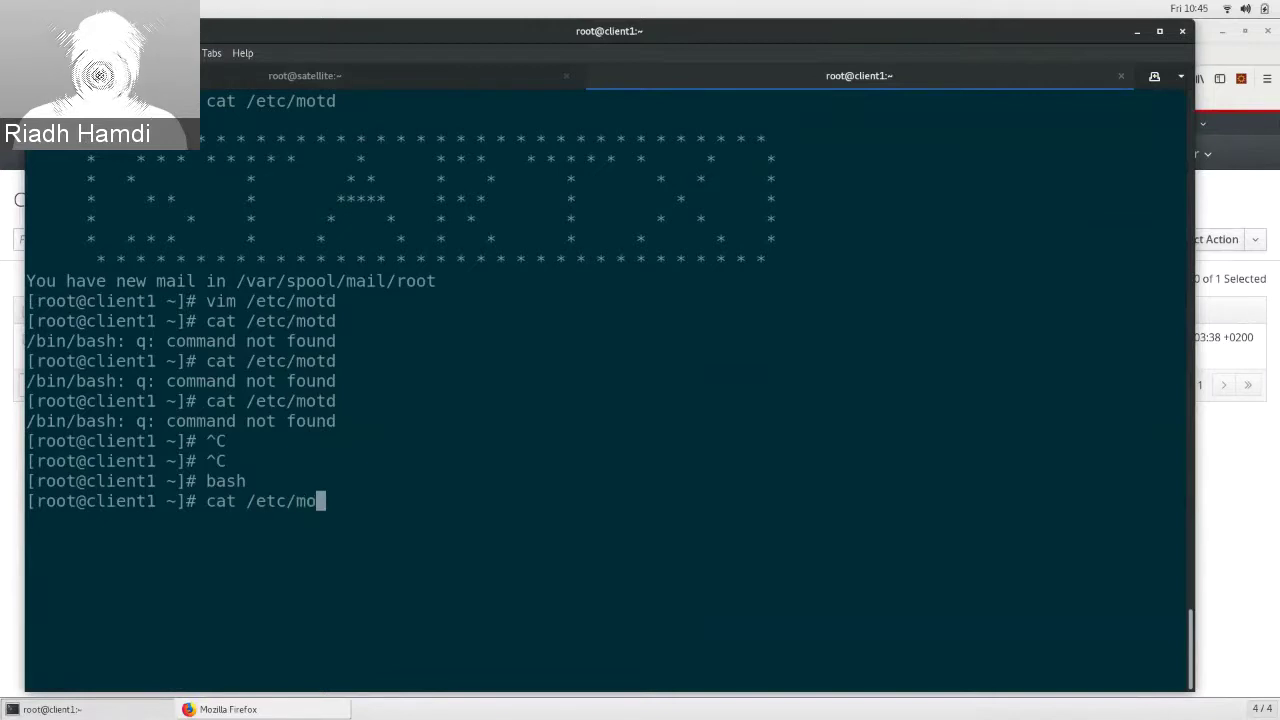
pyautogui.write('td')
pyautogui.press('Return')
# Replace /etc/motd's text with 'test from client1 xed !' in vim, save, and display it
pyautogui.write('vim ')
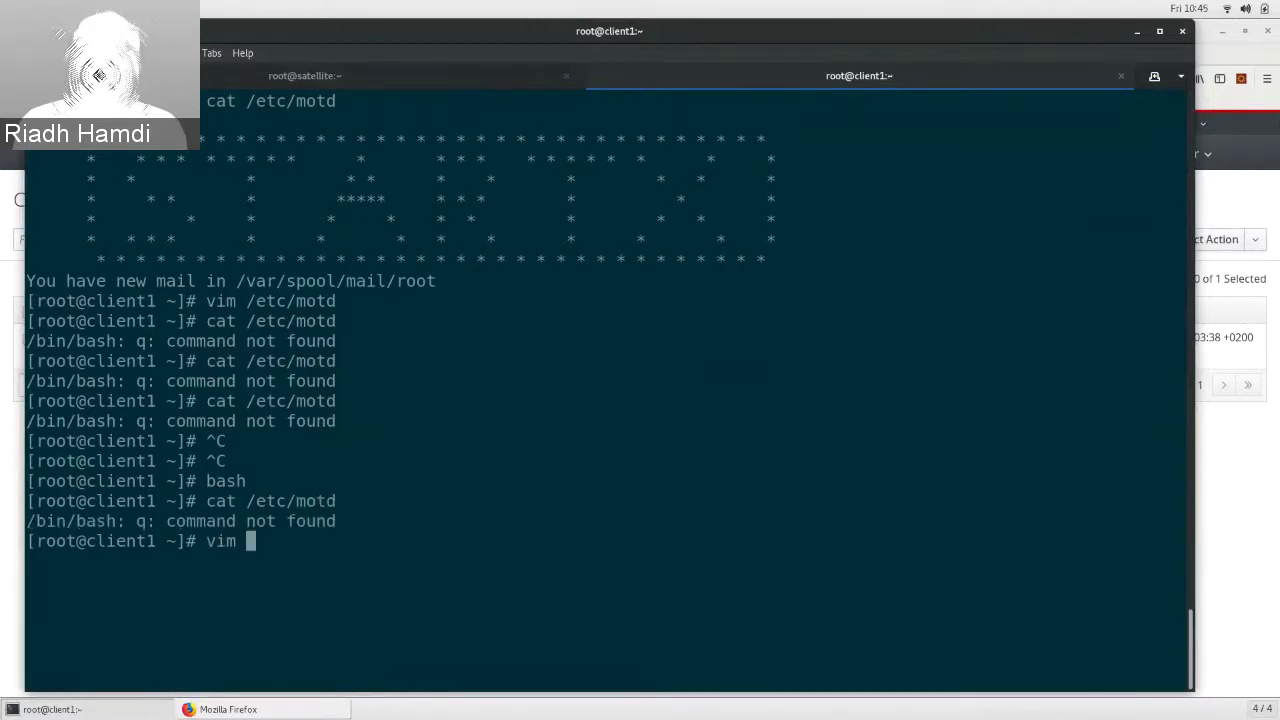
pyautogui.write('/etc/')
pyautogui.press('BackSpace')
pyautogui.press('BackSpace')
pyautogui.press('BackSpace')
pyautogui.press('BackSpace')
pyautogui.press('BackSpace')
pyautogui.write('/et')
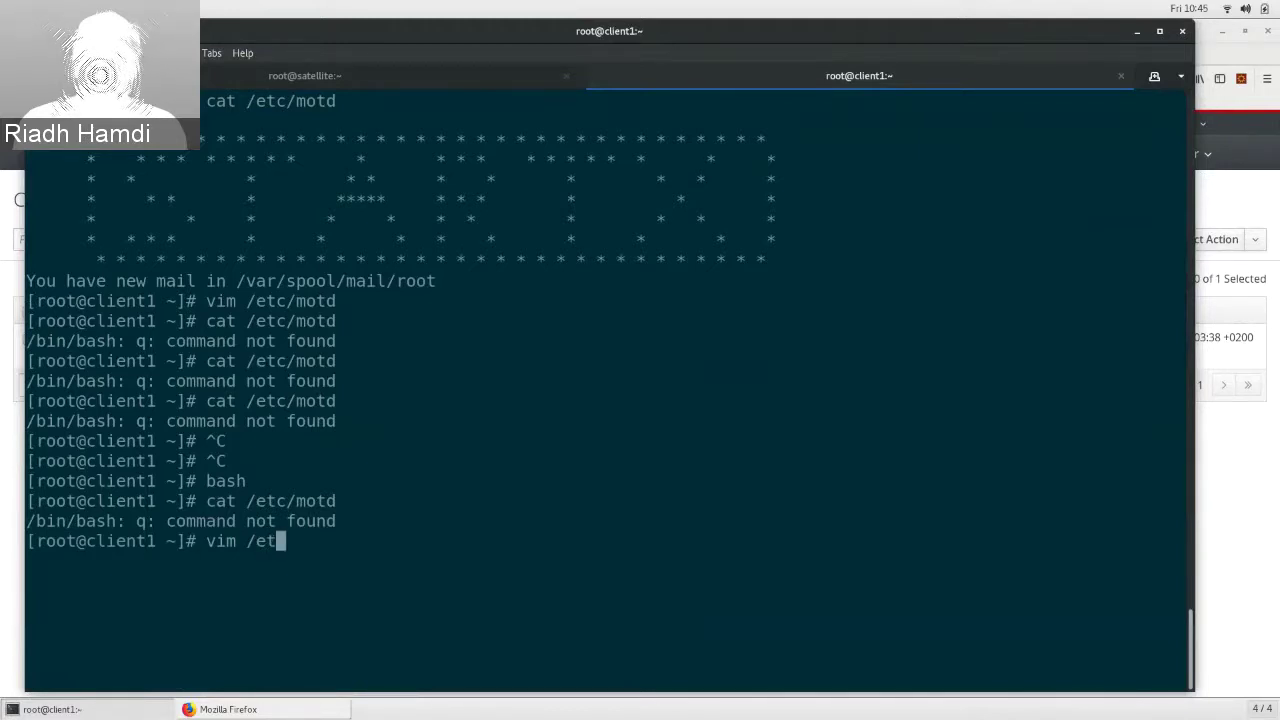
pyautogui.write('c/motd')
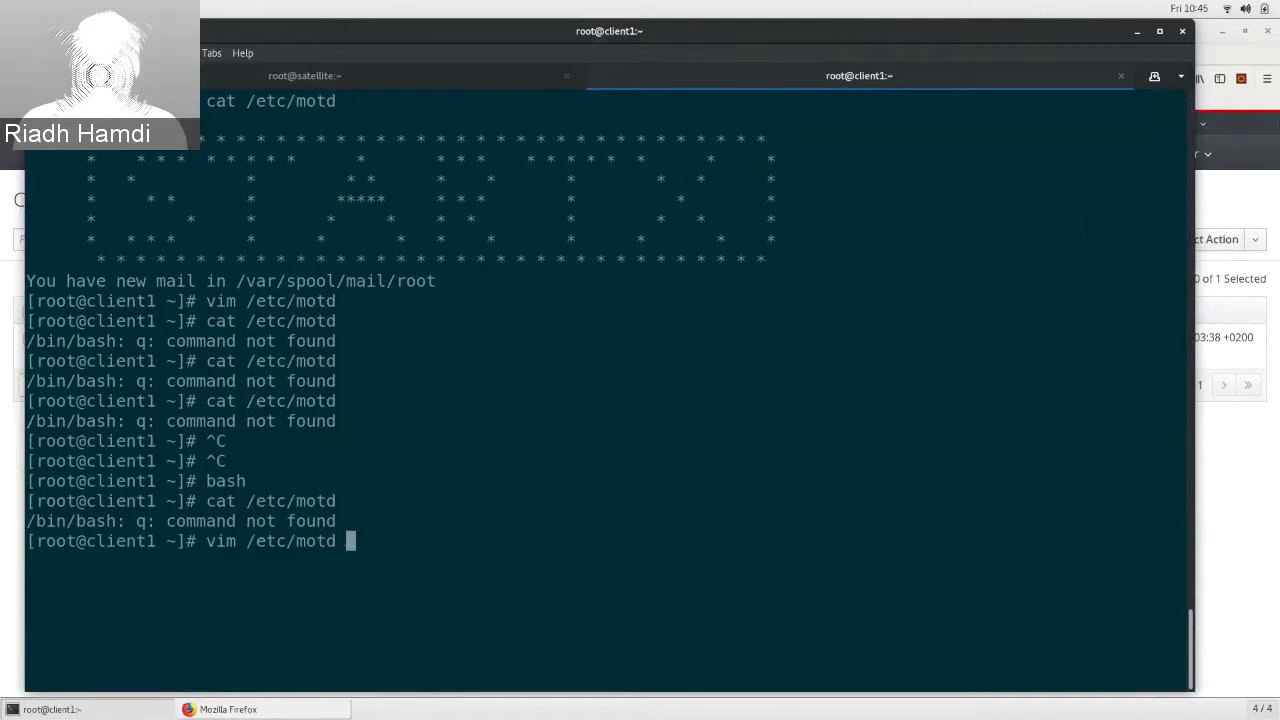
pyautogui.press('Return')
pyautogui.press('Right')
pyautogui.press('Right')
pyautogui.press('Right')
pyautogui.press('Right')
pyautogui.press('Right')
pyautogui.press('Right')
pyautogui.press('Right')
pyautogui.press('Right')
pyautogui.press('Right')
pyautogui.press('Right')
pyautogui.press('Right')
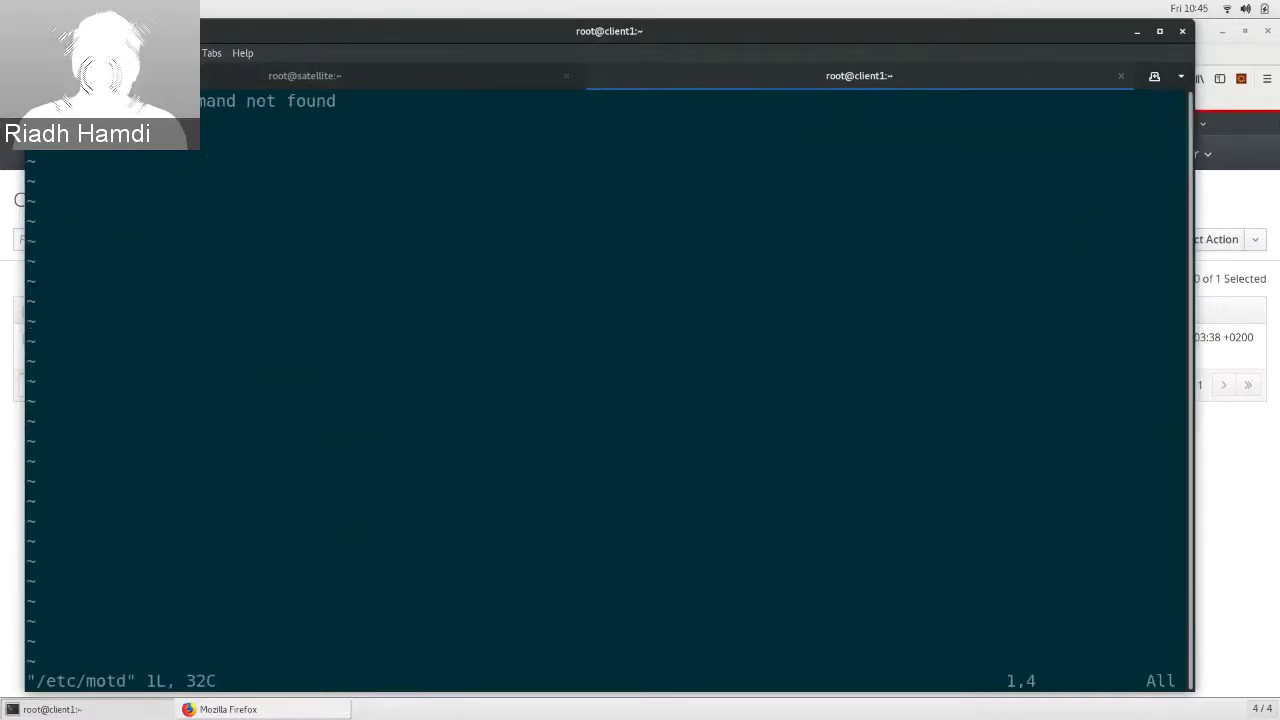
pyautogui.press('X')
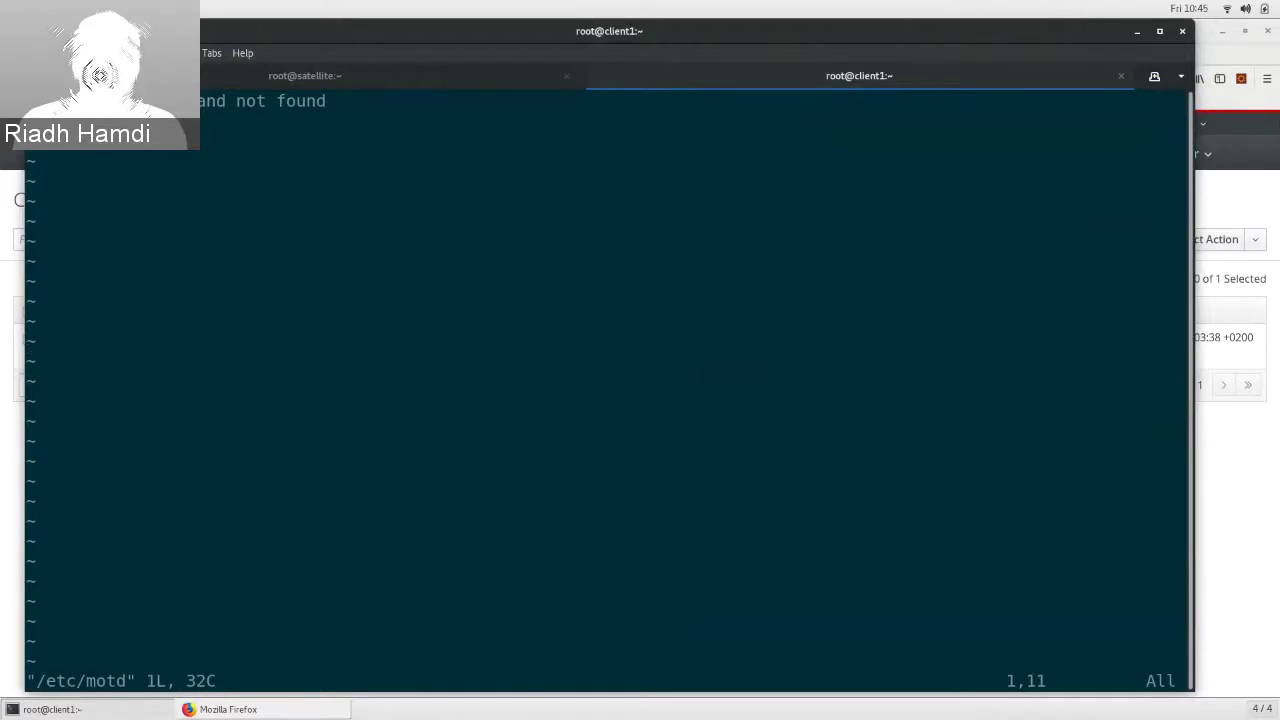
pyautogui.press('i')
pyautogui.press('Delete')
pyautogui.press('Delete')
pyautogui.press('Delete')
pyautogui.press('Delete')
pyautogui.press('Delete')
pyautogui.press('Delete')
pyautogui.press('Delete')
pyautogui.press('Delete')
pyautogui.press('Delete')
pyautogui.press('Delete')
pyautogui.press('Delete')
pyautogui.press('Delete')
pyautogui.press('Delete')
pyautogui.press('Delete')
pyautogui.press('Delete')
pyautogui.press('Delete')
pyautogui.press('Delete')
pyautogui.press('Delete')
pyautogui.press('Delete')
pyautogui.press('Delete')
pyautogui.press('BackSpace')
pyautogui.press('BackSpace')
pyautogui.press('BackSpace')
pyautogui.press('BackSpace')
pyautogui.press('BackSpace')
pyautogui.press('BackSpace')
pyautogui.press('BackSpace')
pyautogui.press('BackSpace')
pyautogui.press('BackSpace')
pyautogui.press('BackSpace')
pyautogui.write('test')
pyautogui.write(' from client1 x')
pyautogui.write('ed !')
pyautogui.press('Escape')
pyautogui.write(':wq!')
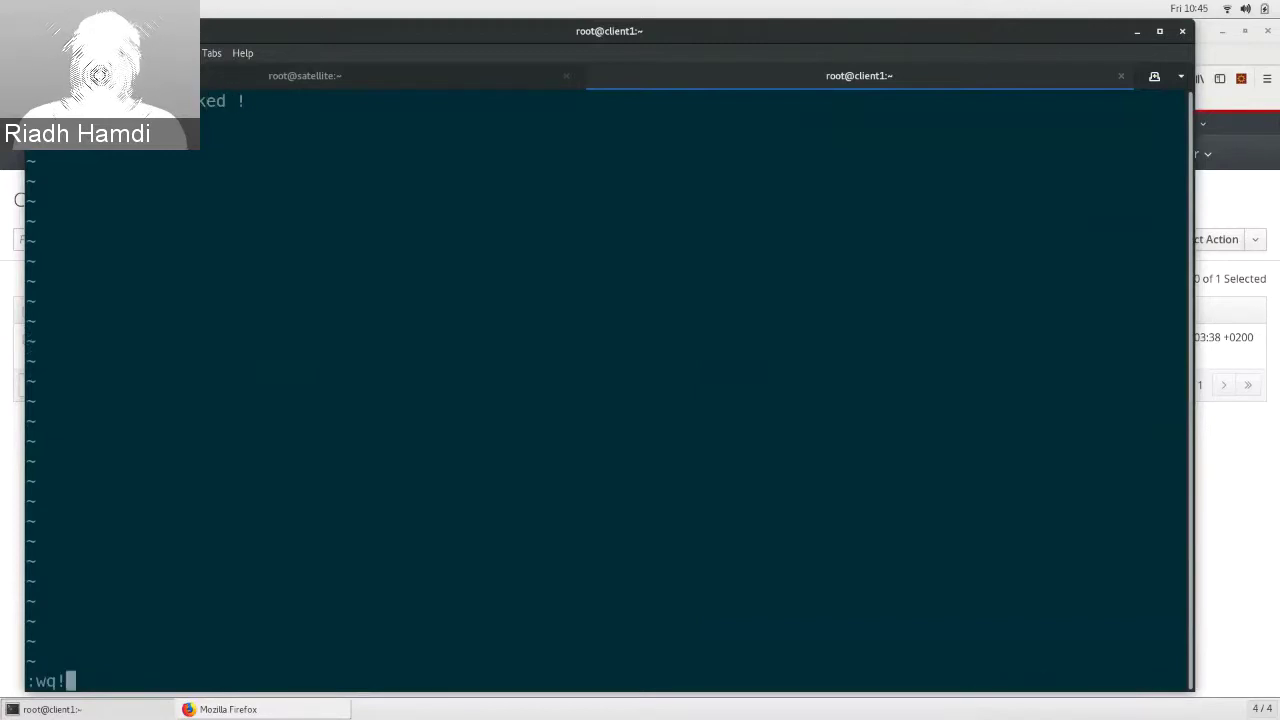
pyautogui.write('q')
pyautogui.press('Return')
pyautogui.press('Up')
pyautogui.press('Up')
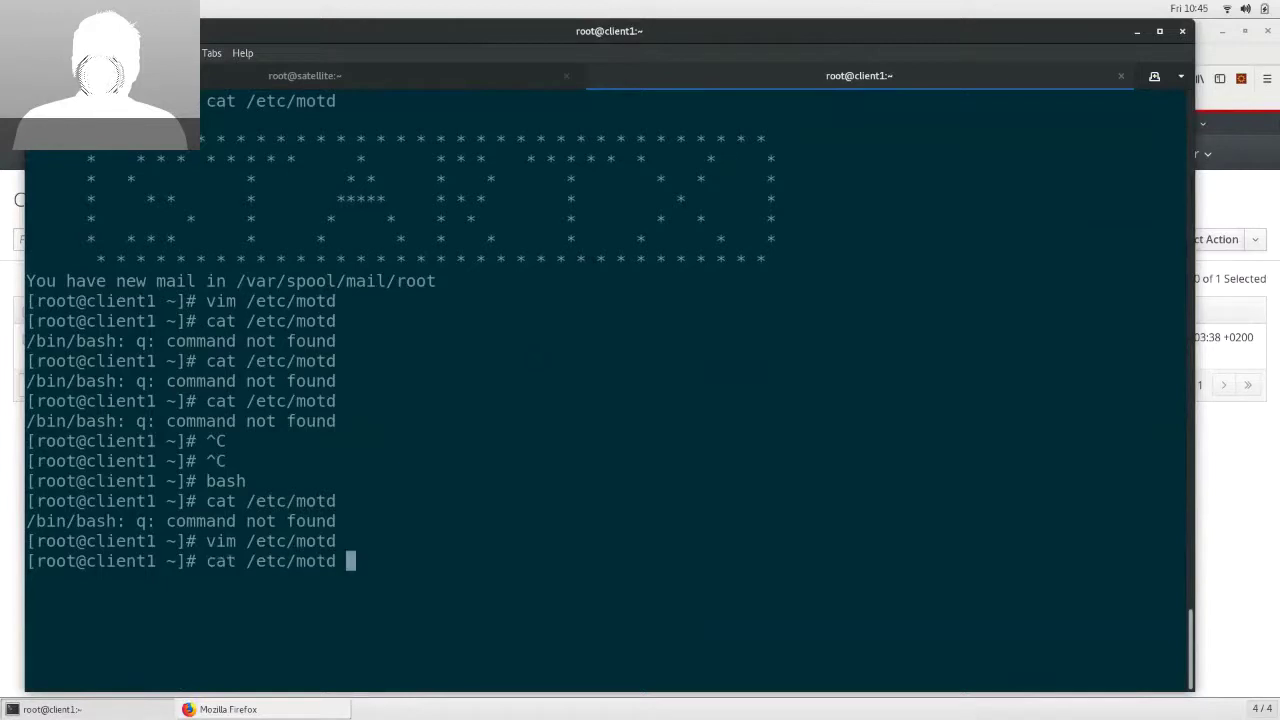
pyautogui.press('Return')
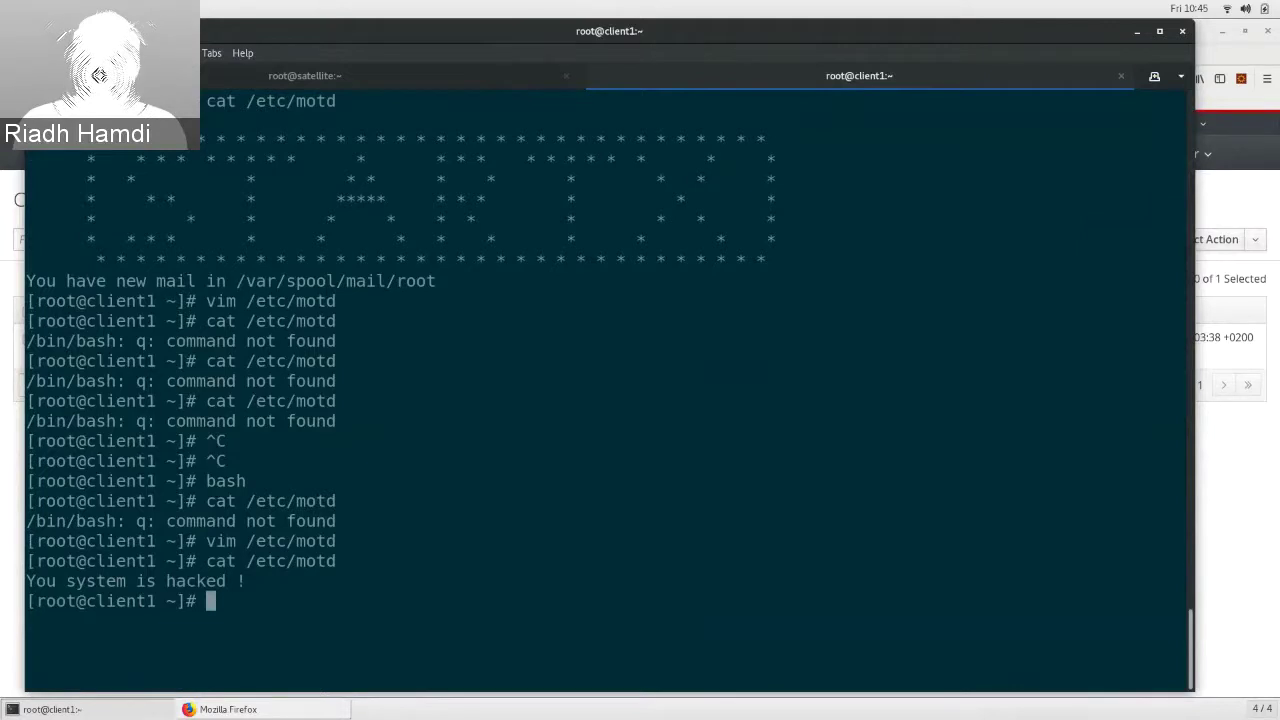
# Clear the screen, run puppet agent -t, then cat /etc/motd and select the restored banner
pyautogui.hotkey('ctrl', 'l')
pyautogui.write('puppet agent -t')
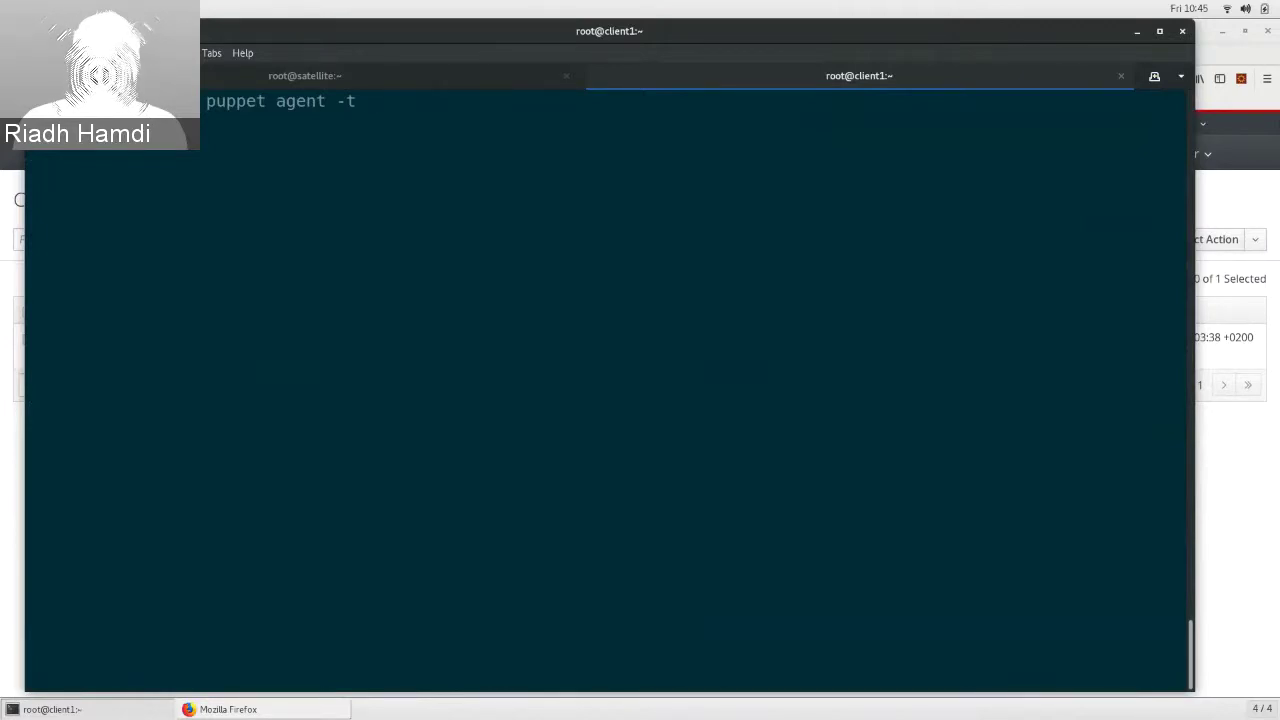
pyautogui.press('Return')
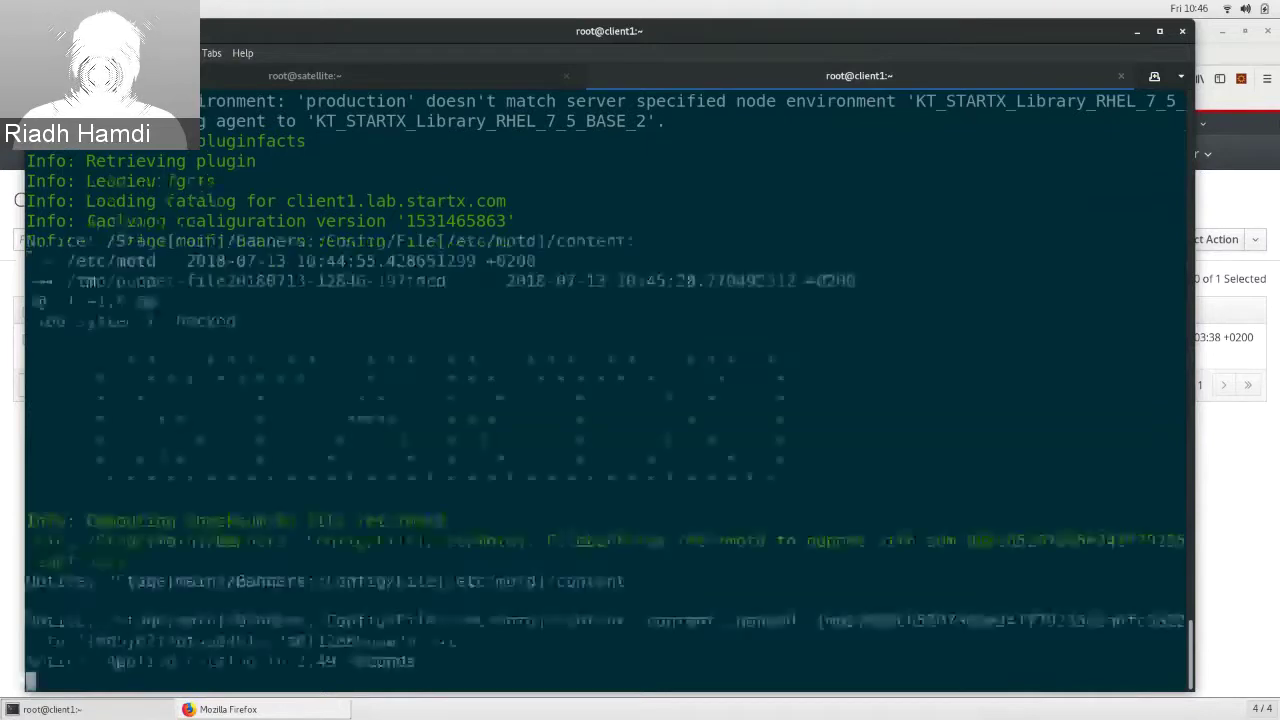
pyautogui.write('cat')
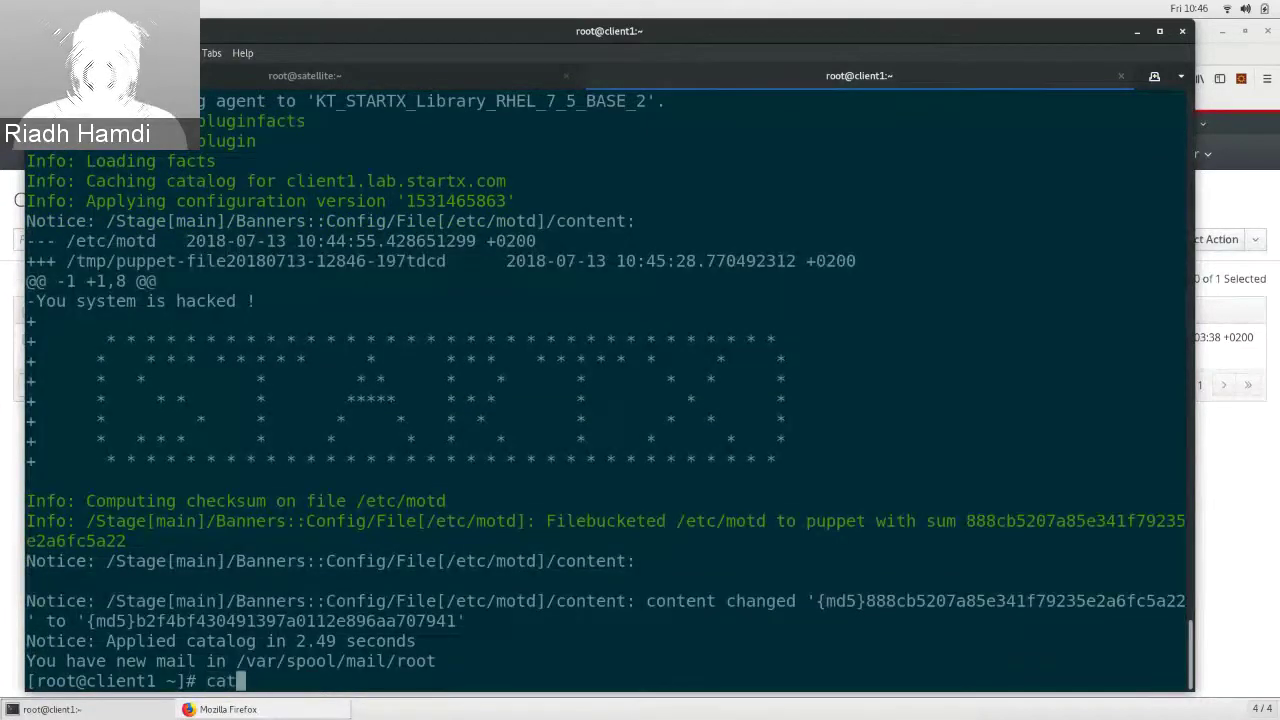
pyautogui.write(' /etc/motd')
pyautogui.press('Return')
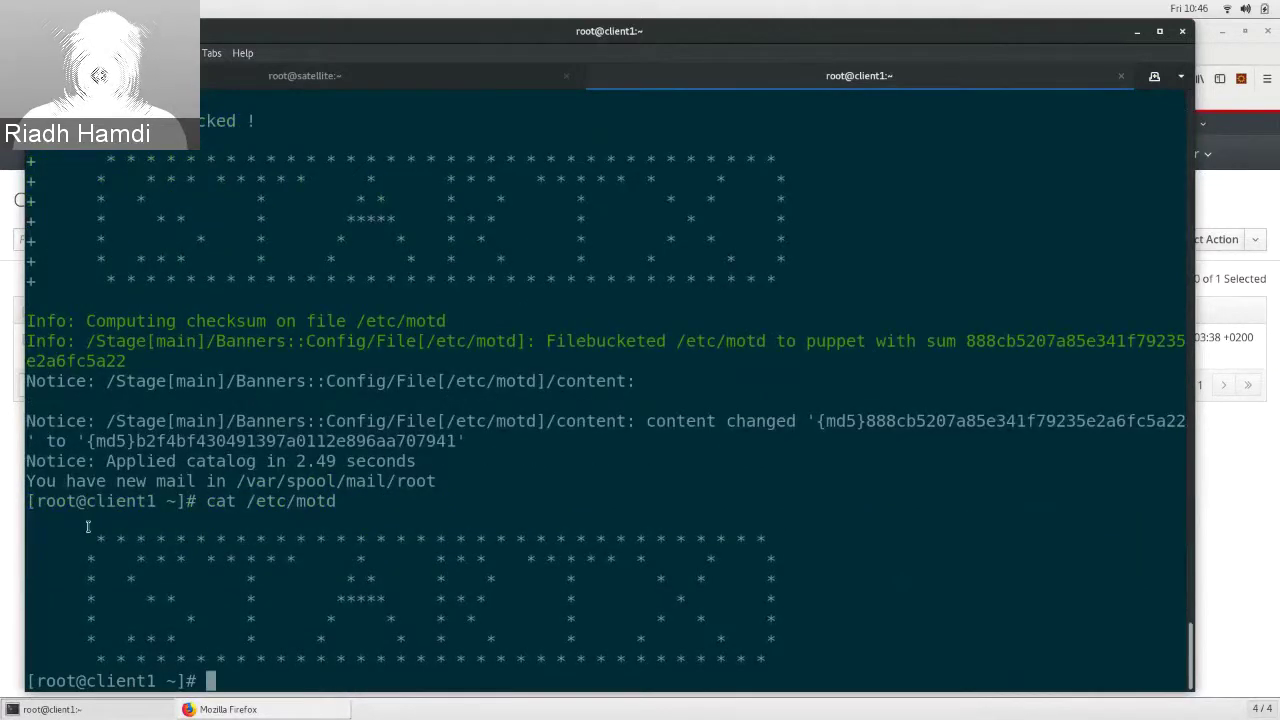
pyautogui.moveTo(87, 527); pyautogui.dragTo(798, 652)
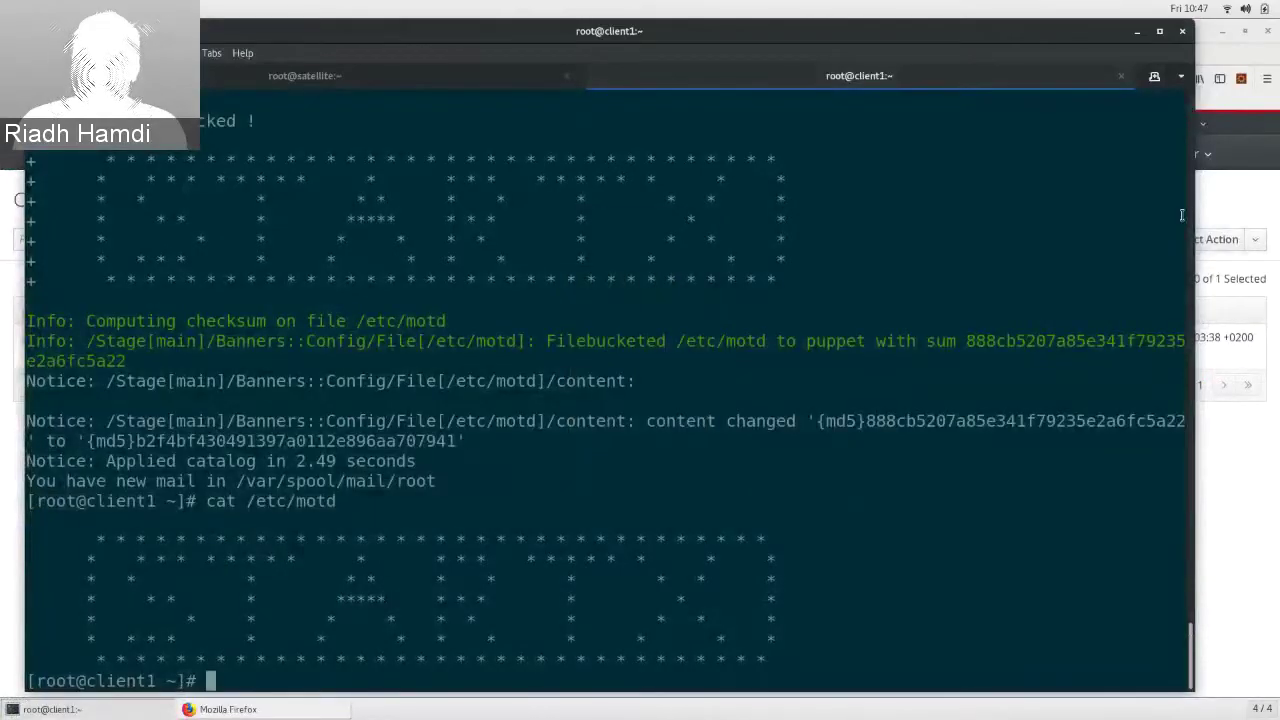
# Bring the Firefox window with Satellite's Content Hosts page forward and open the Hosts menu
pyautogui.click(1258, 190)
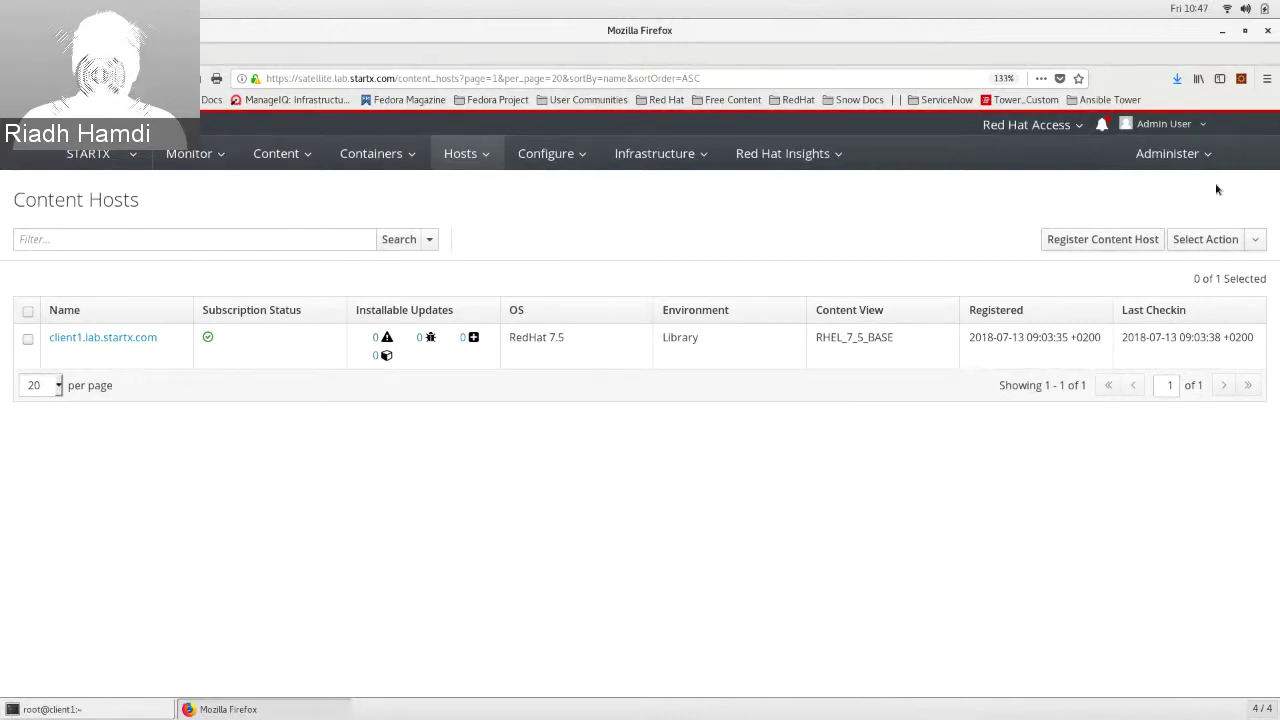
pyautogui.click(462, 155)
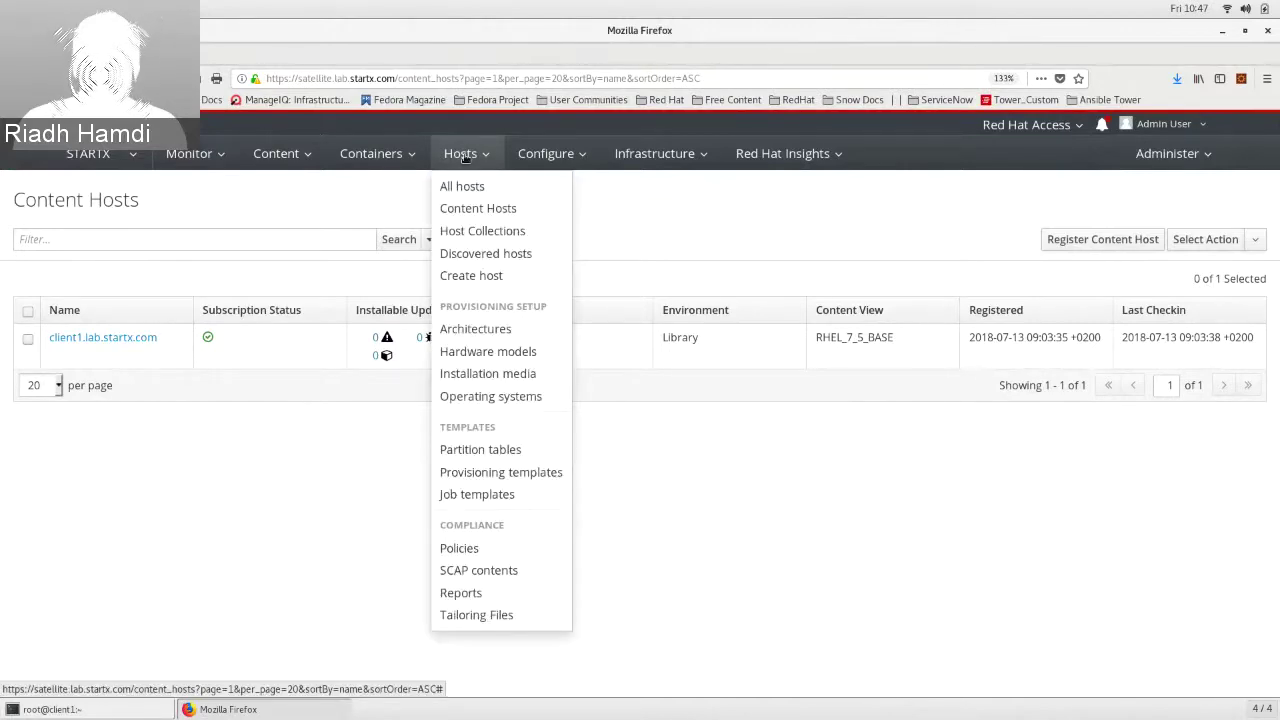
# Open Compliance Policies, view the Check_RHEL_SYSTEMS dashboard, then return to the policies list
pyautogui.click(458, 549)
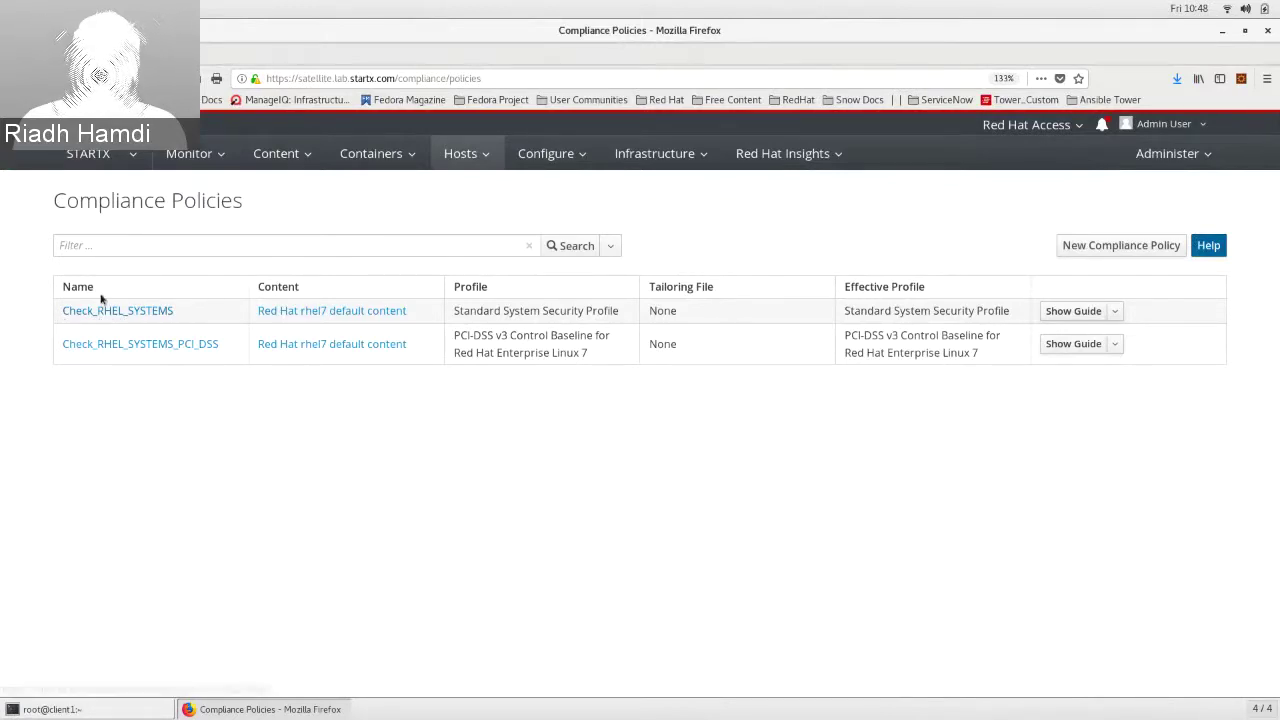
pyautogui.click(98, 316)
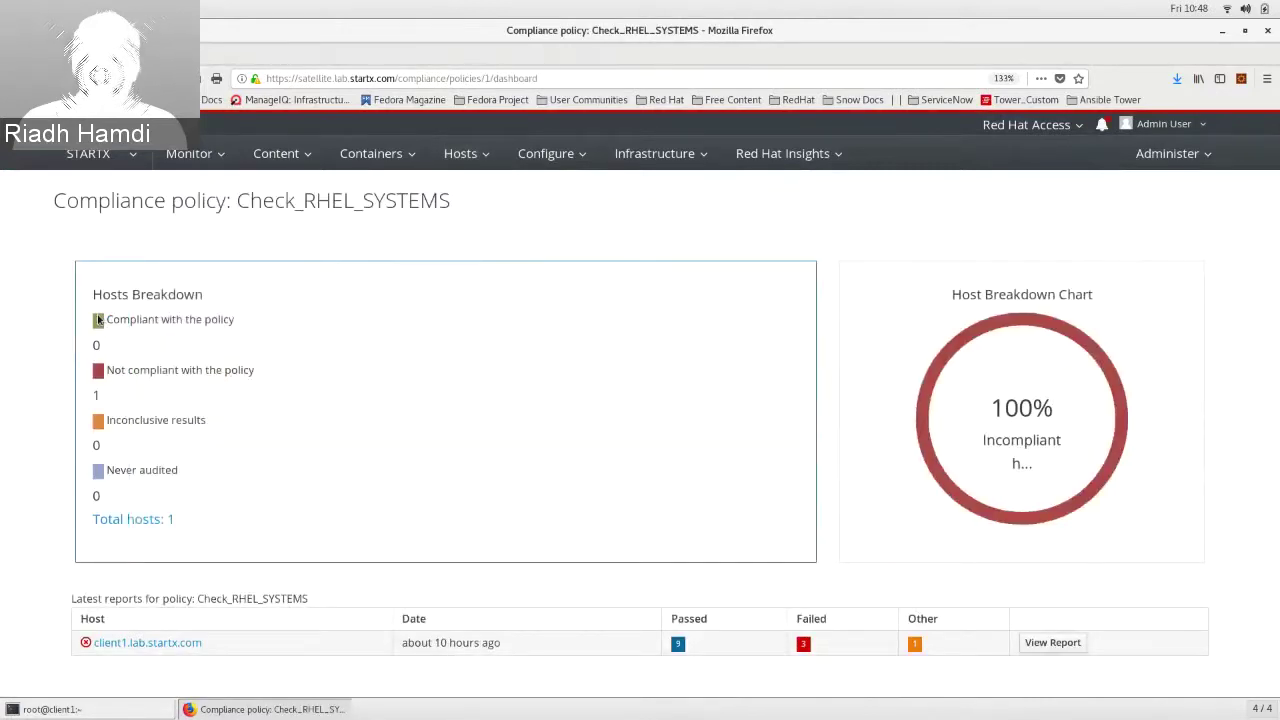
pyautogui.click(458, 156)
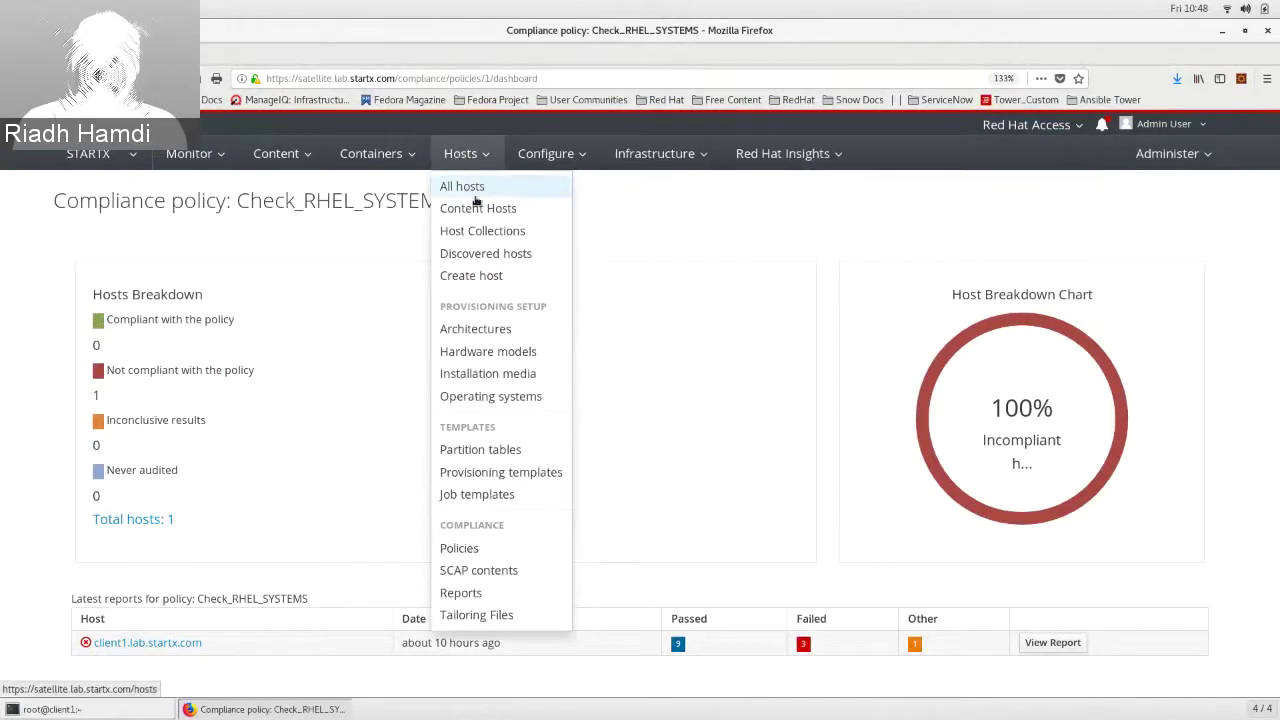
pyautogui.click(491, 546)
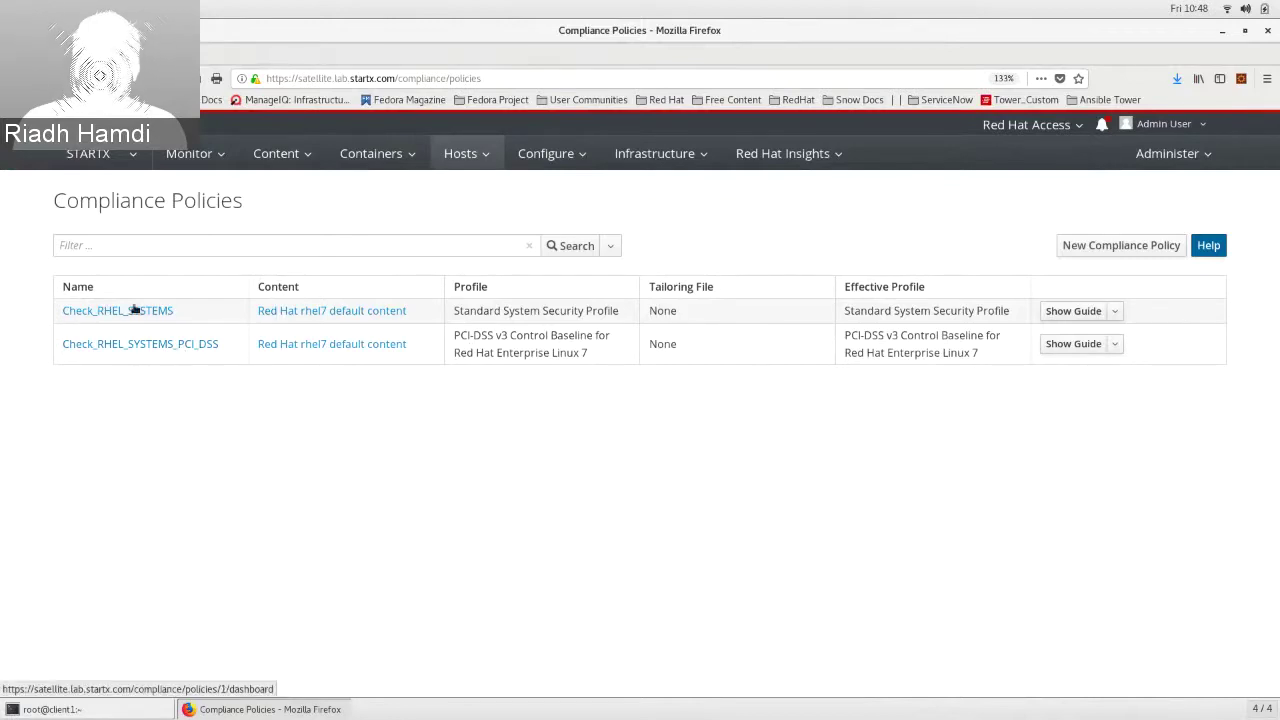
# Go to Hosts > Reports, jump to the last page, and open the oldest client1 report
pyautogui.click(478, 165)
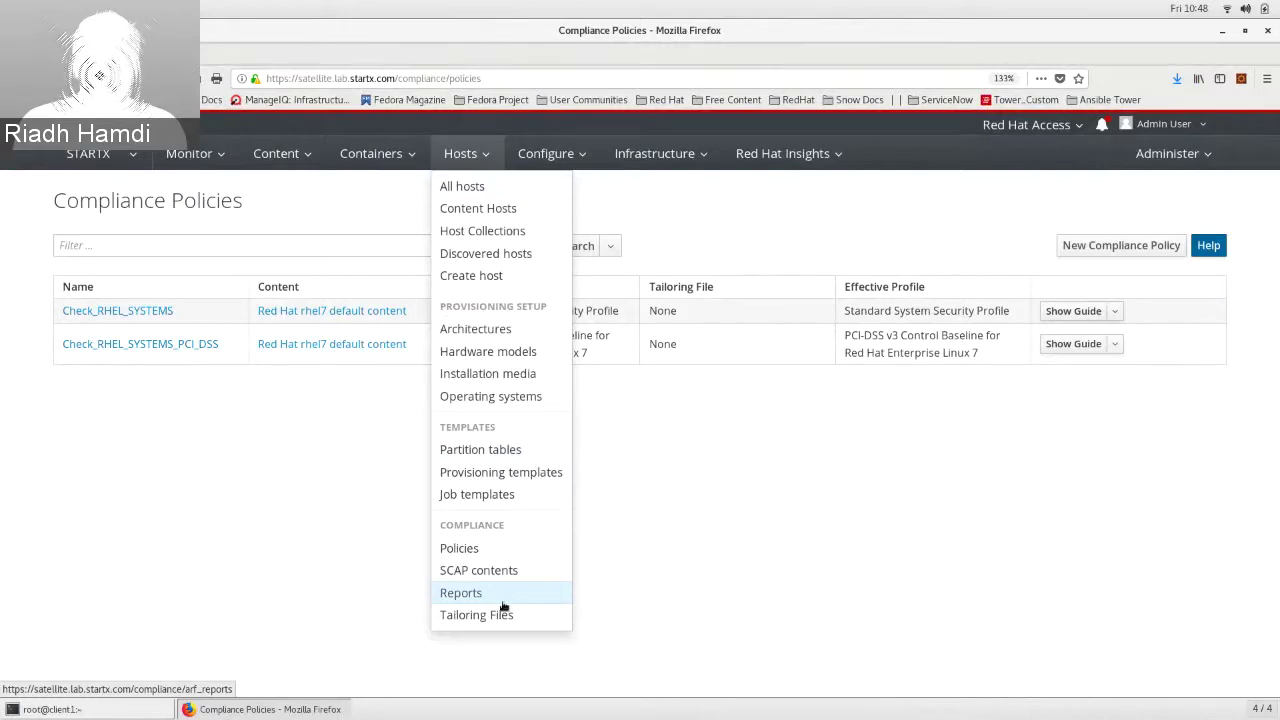
pyautogui.click(461, 593)
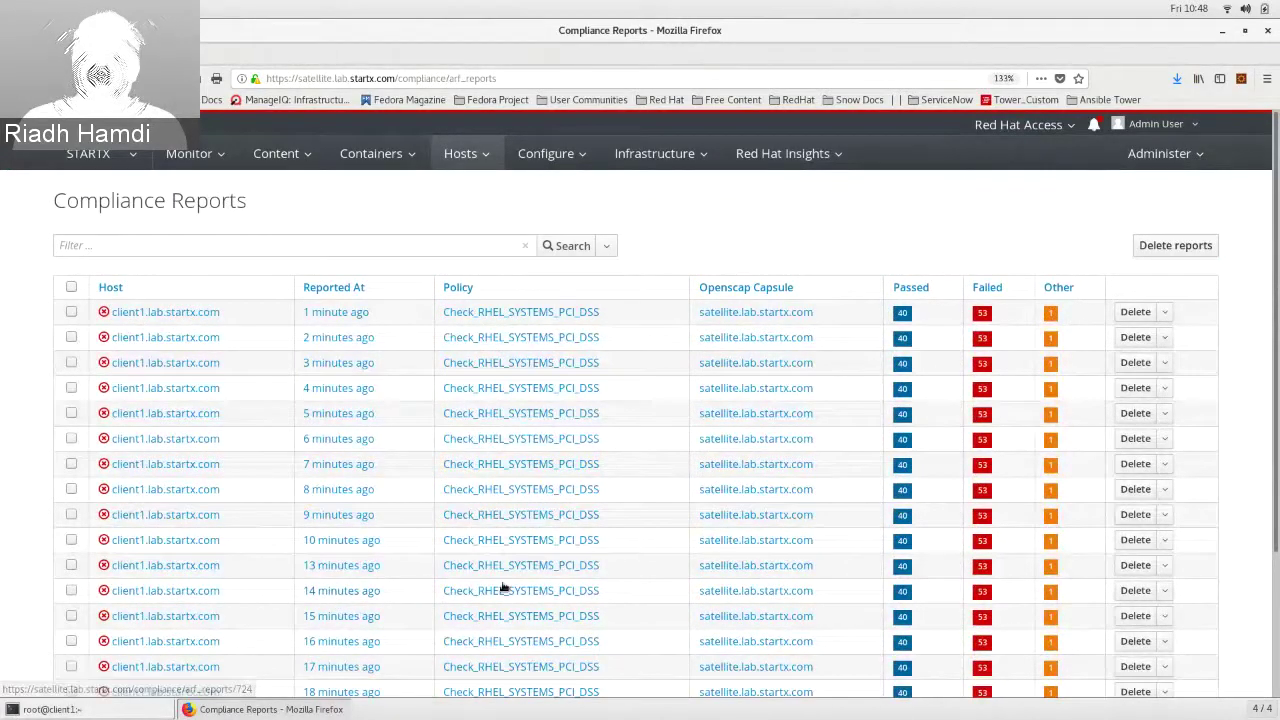
pyautogui.scroll(-3, 396, 592)
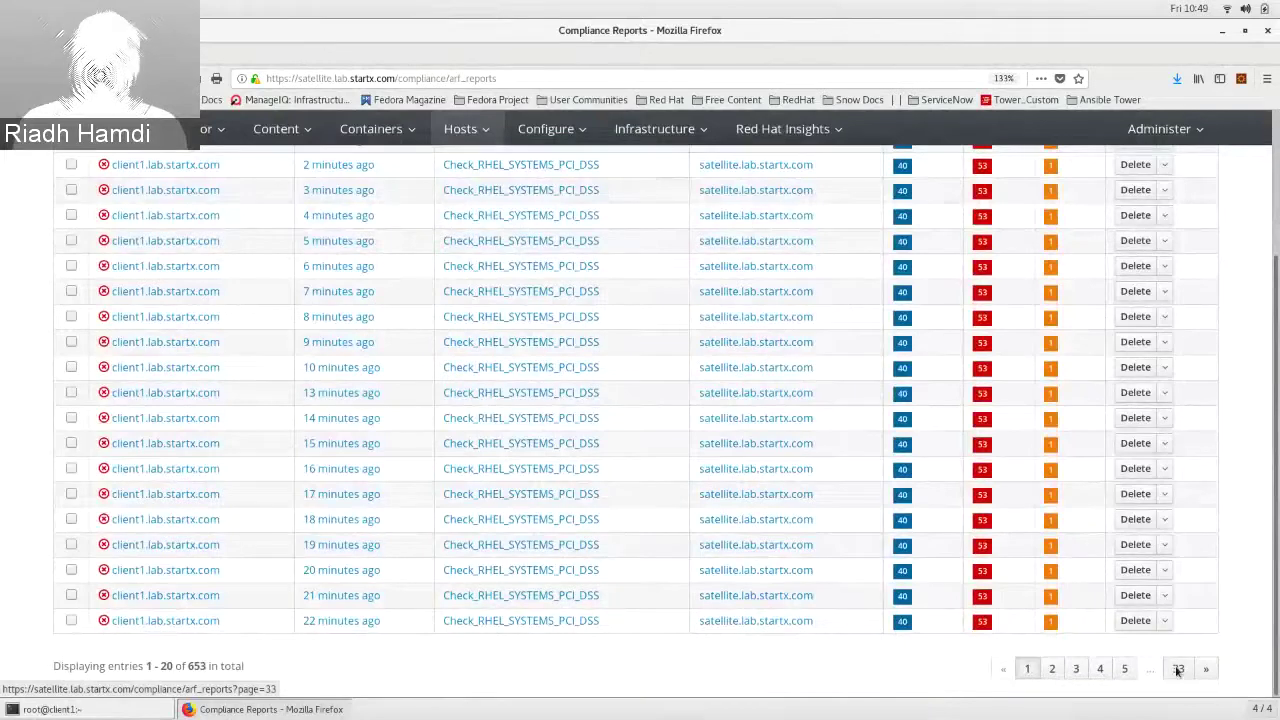
pyautogui.click(1178, 669)
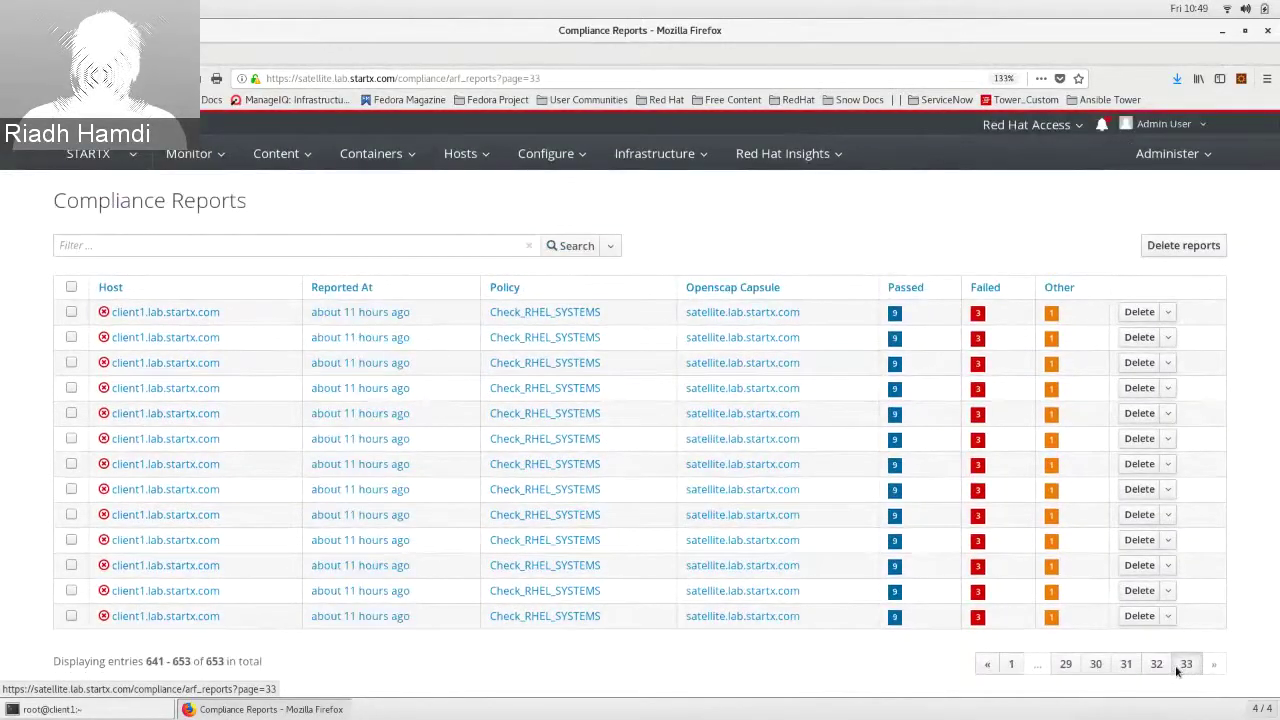
pyautogui.click(374, 616)
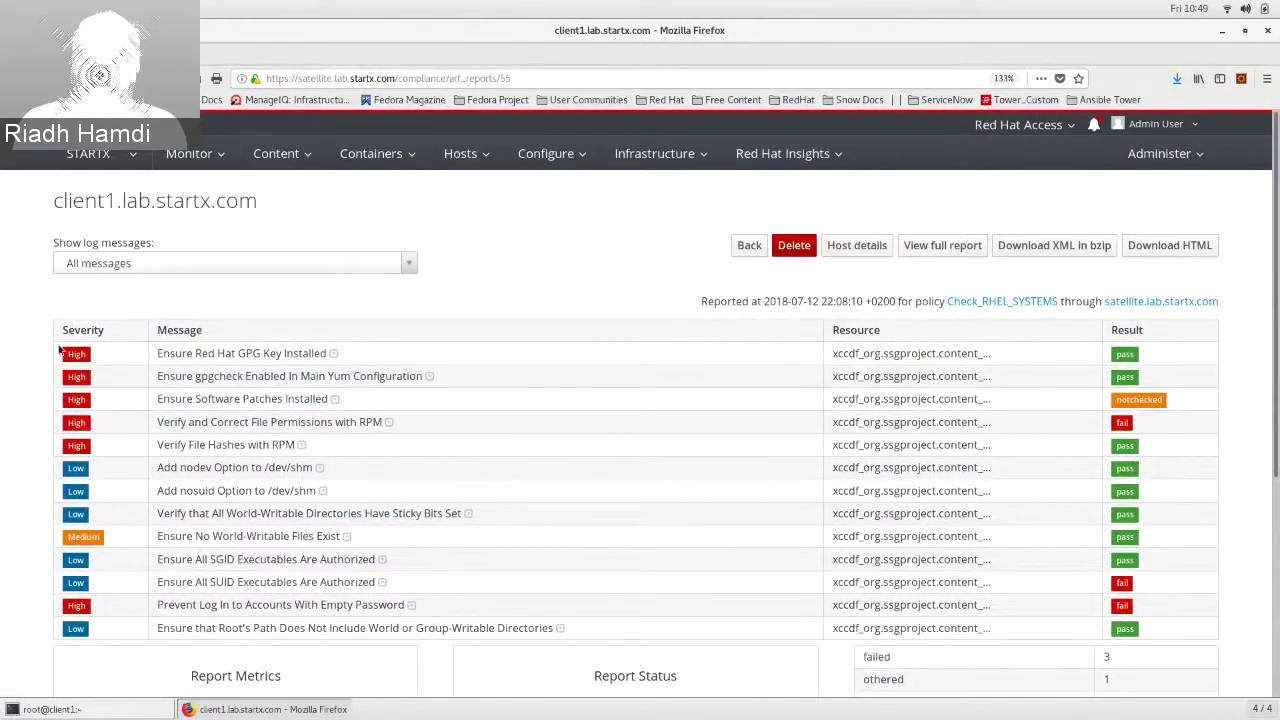
pyautogui.moveTo(159, 353); pyautogui.dragTo(311, 353)
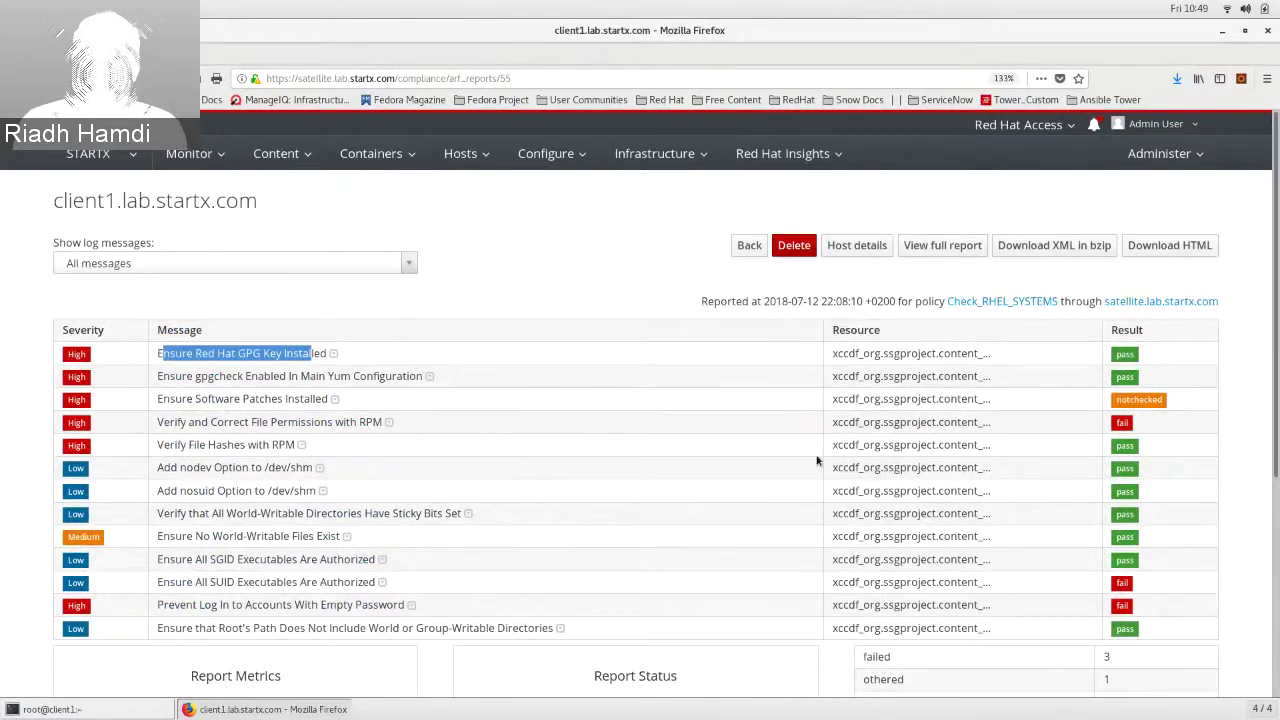
pyautogui.moveTo(158, 422); pyautogui.dragTo(370, 425)
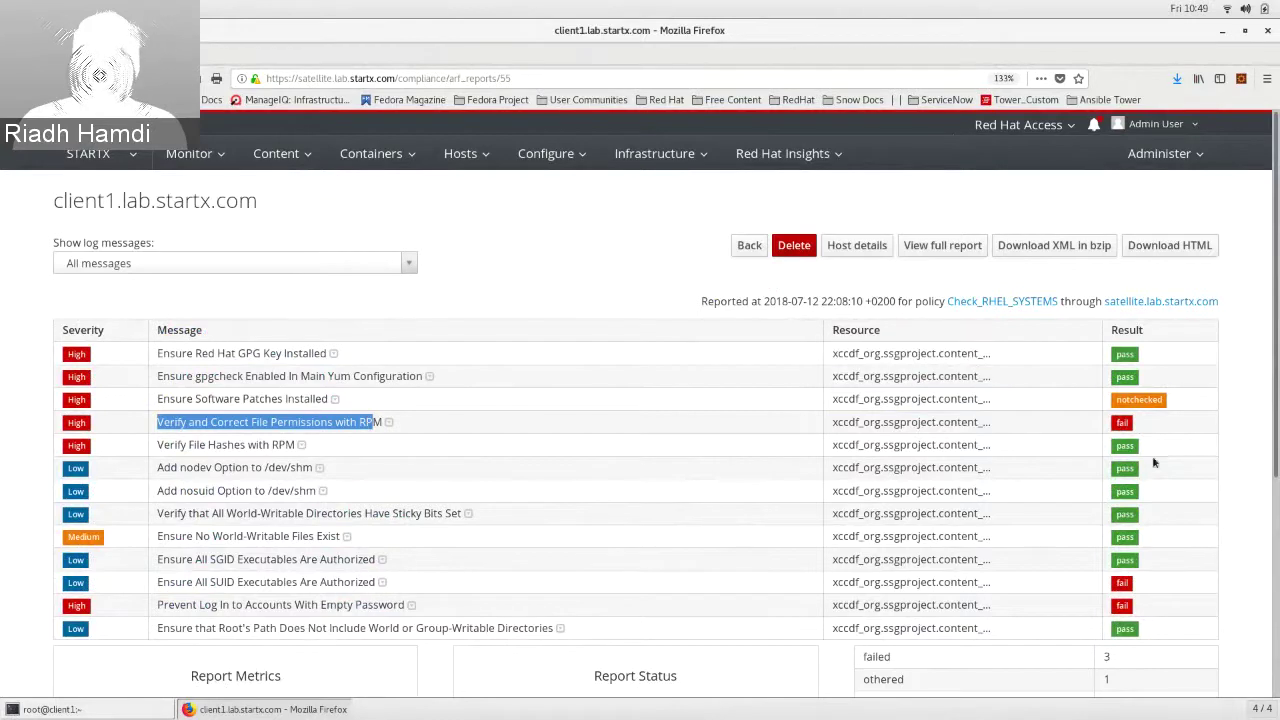
pyautogui.doubleClick(1114, 424)
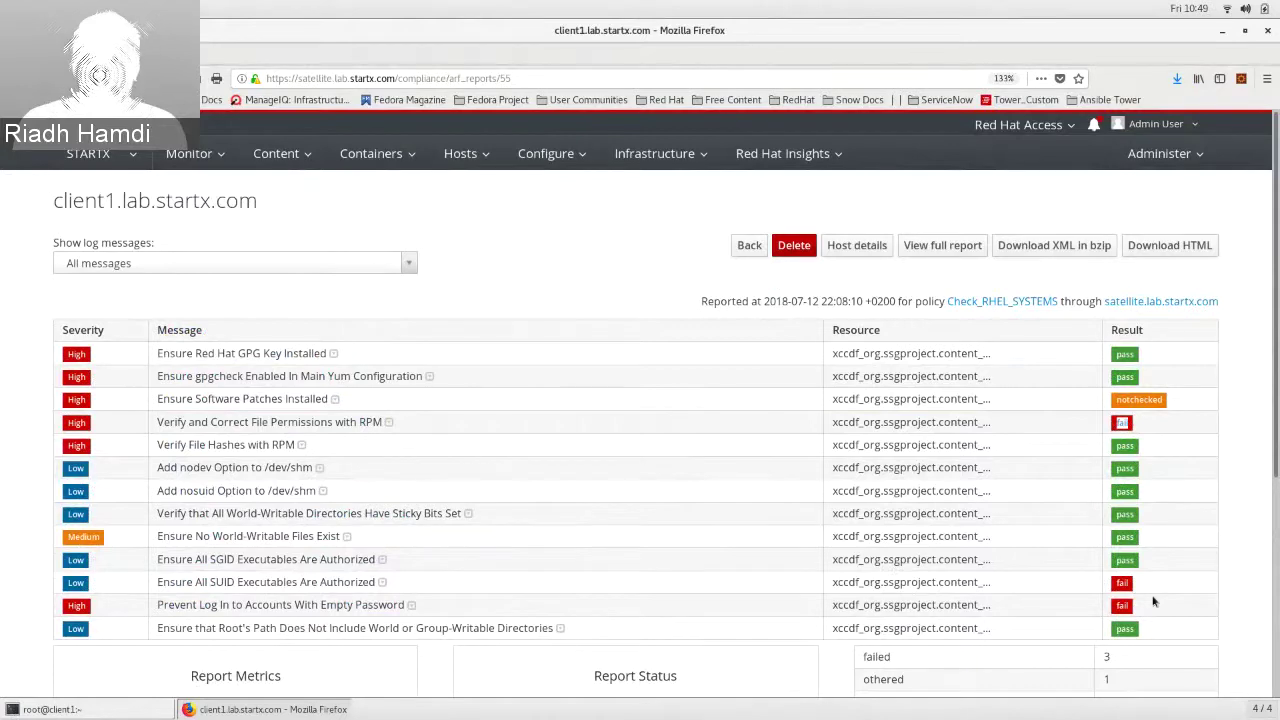
# Scroll to the report's metrics and status charts: 9 passed, 3 failed, 1 othered of 13
pyautogui.scroll(-4, 1153, 601)
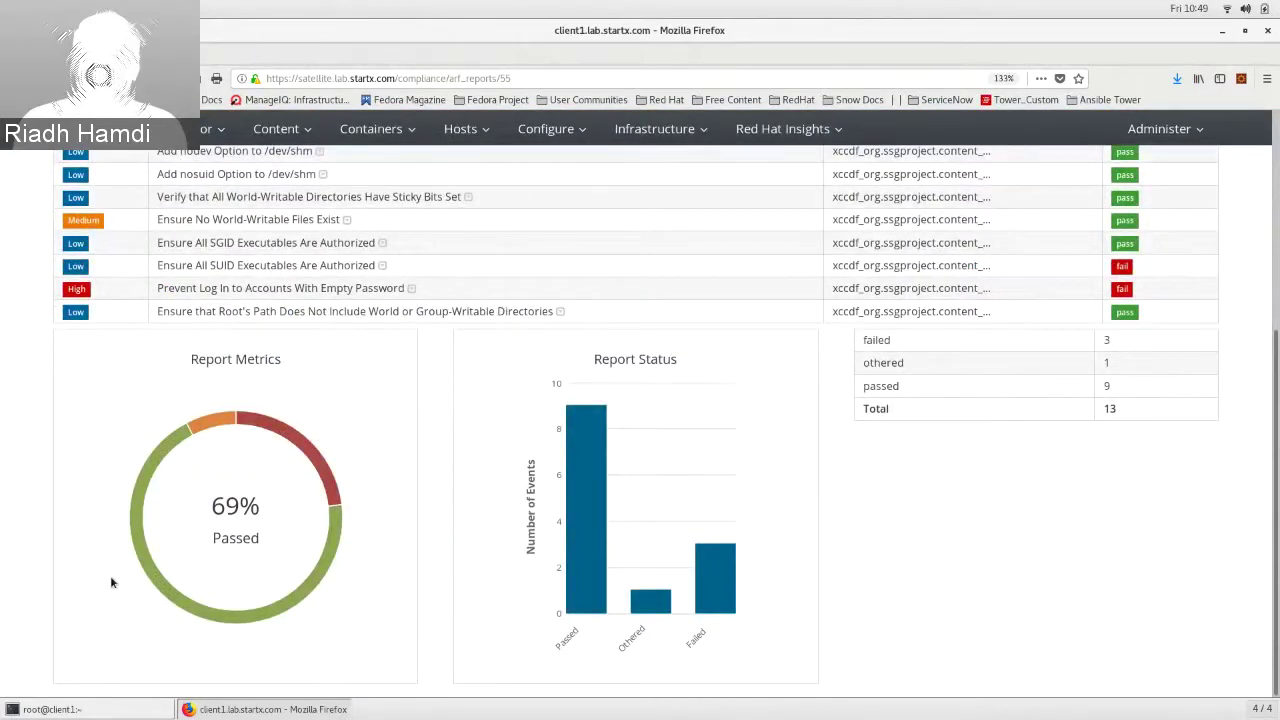
pyautogui.moveTo(175, 436)
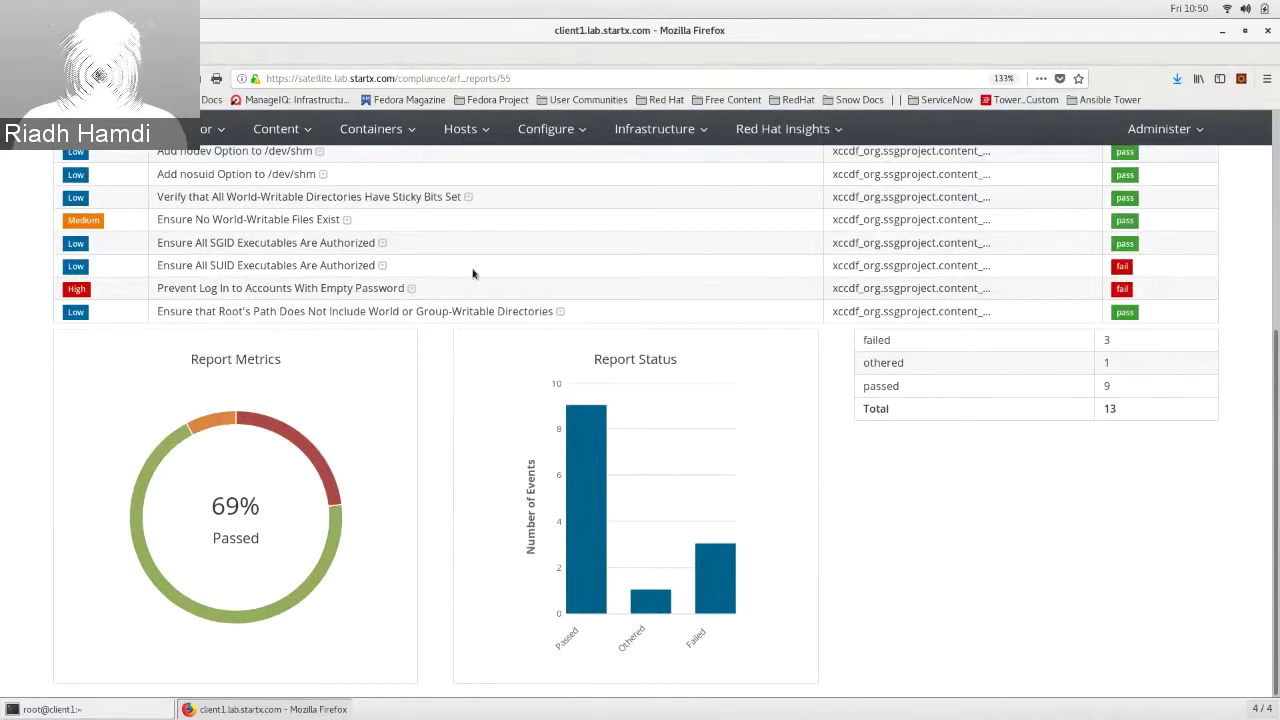
pyautogui.click(460, 128)
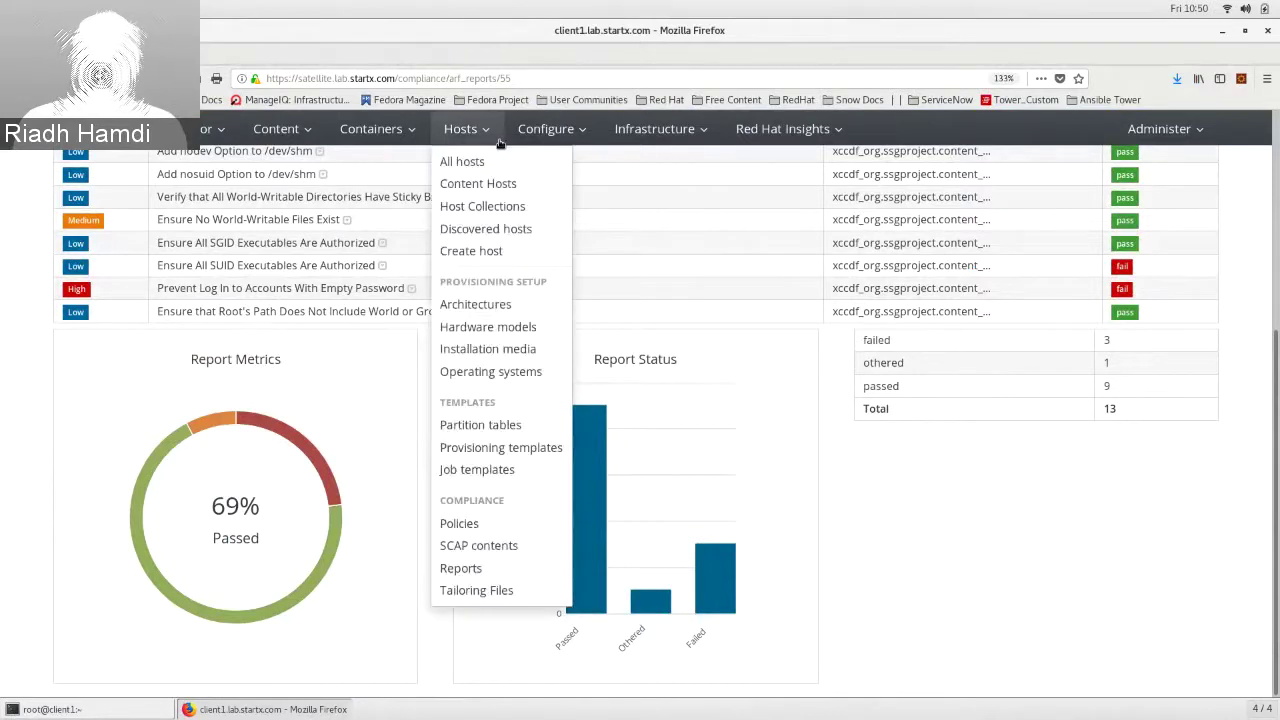
# Open the newest client1 report from Reports and scroll through its 94 rules, 53 failed
pyautogui.click(491, 569)
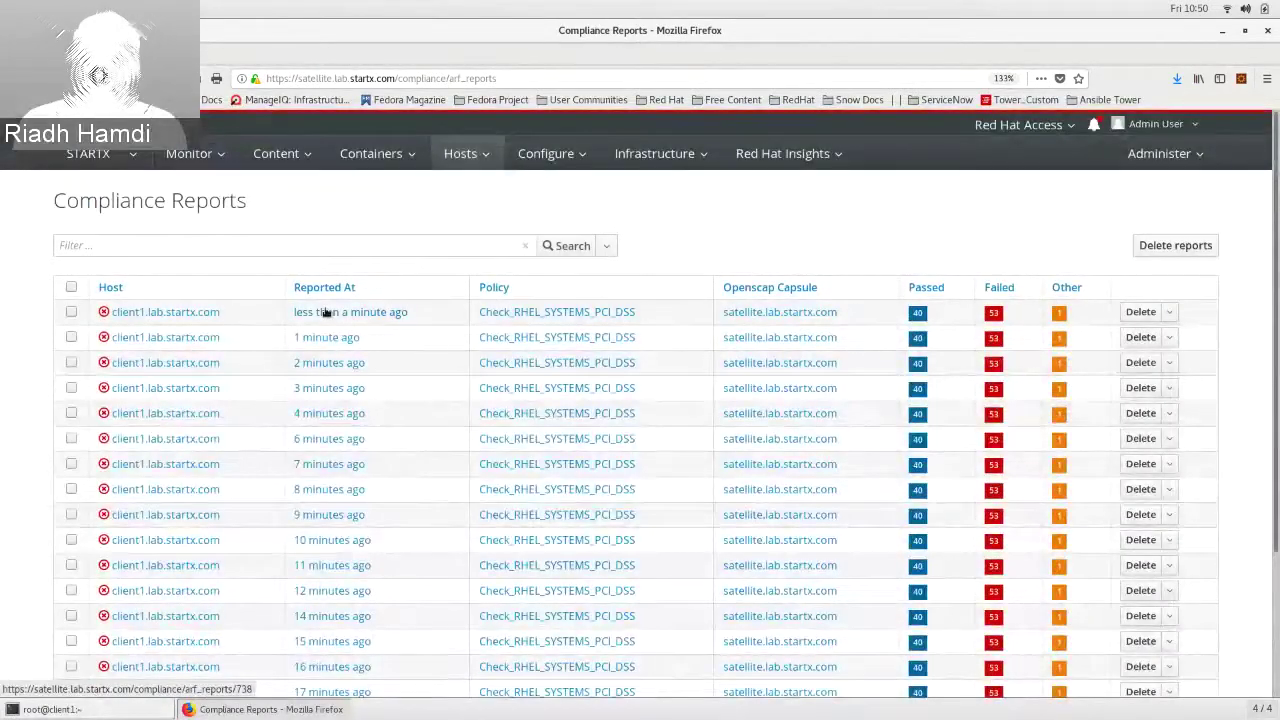
pyautogui.click(325, 313)
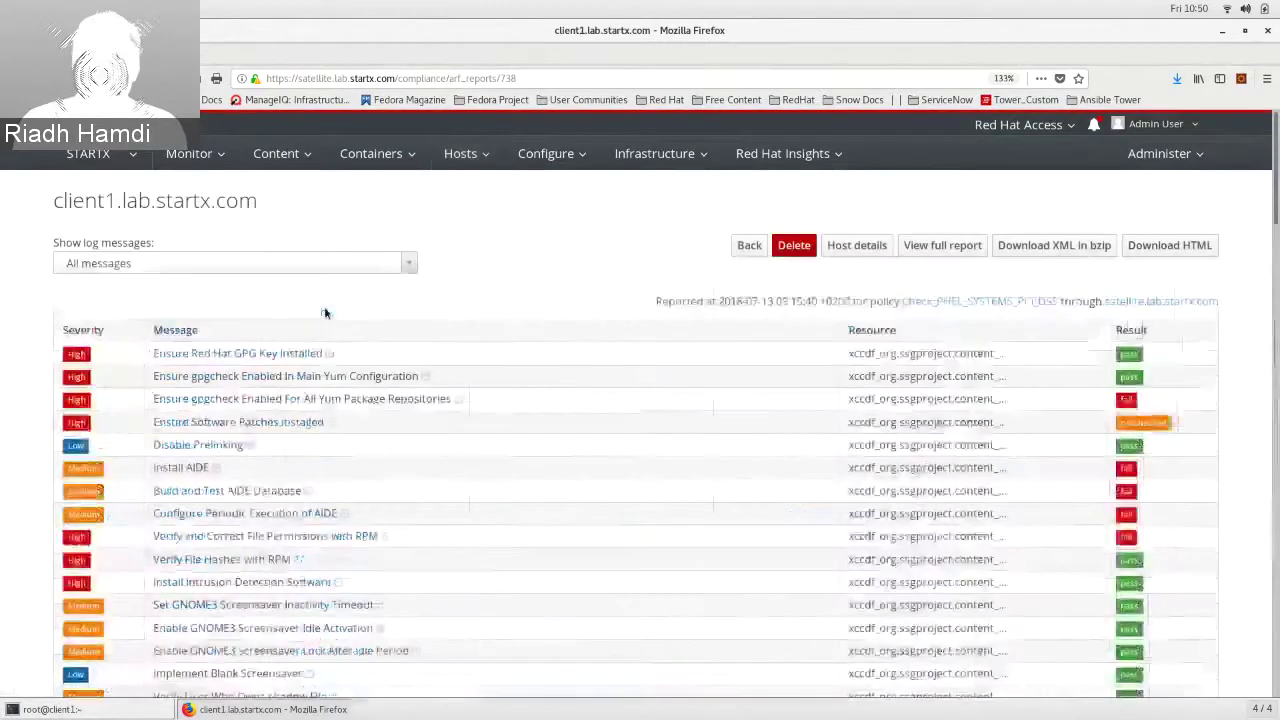
pyautogui.scroll(-20, 508, 338)
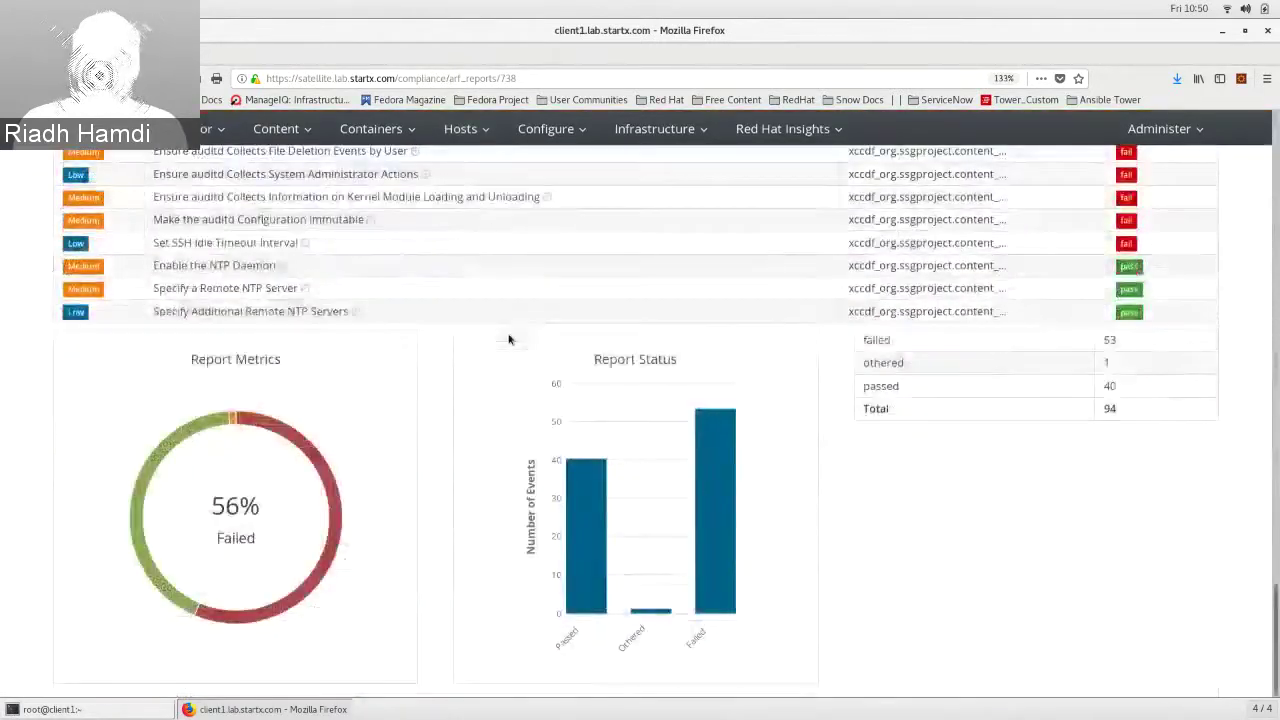
pyautogui.moveTo(194, 507)
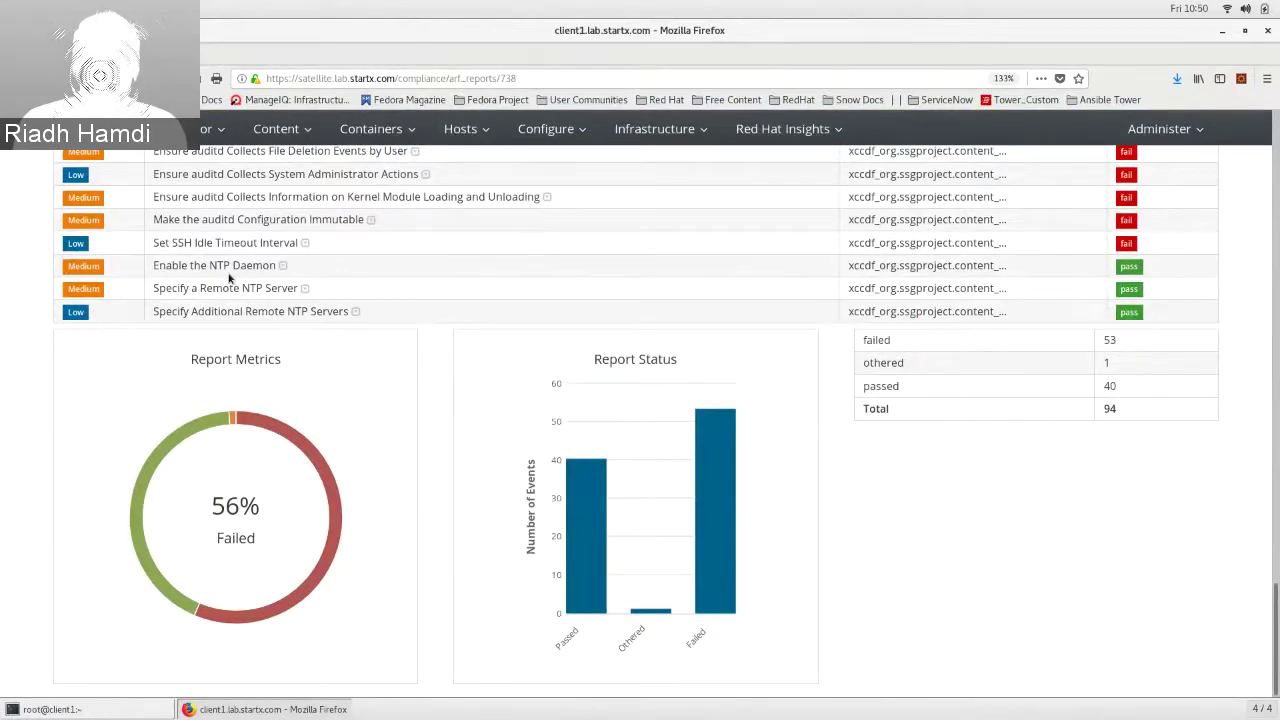
pyautogui.scroll(8, 228, 278)
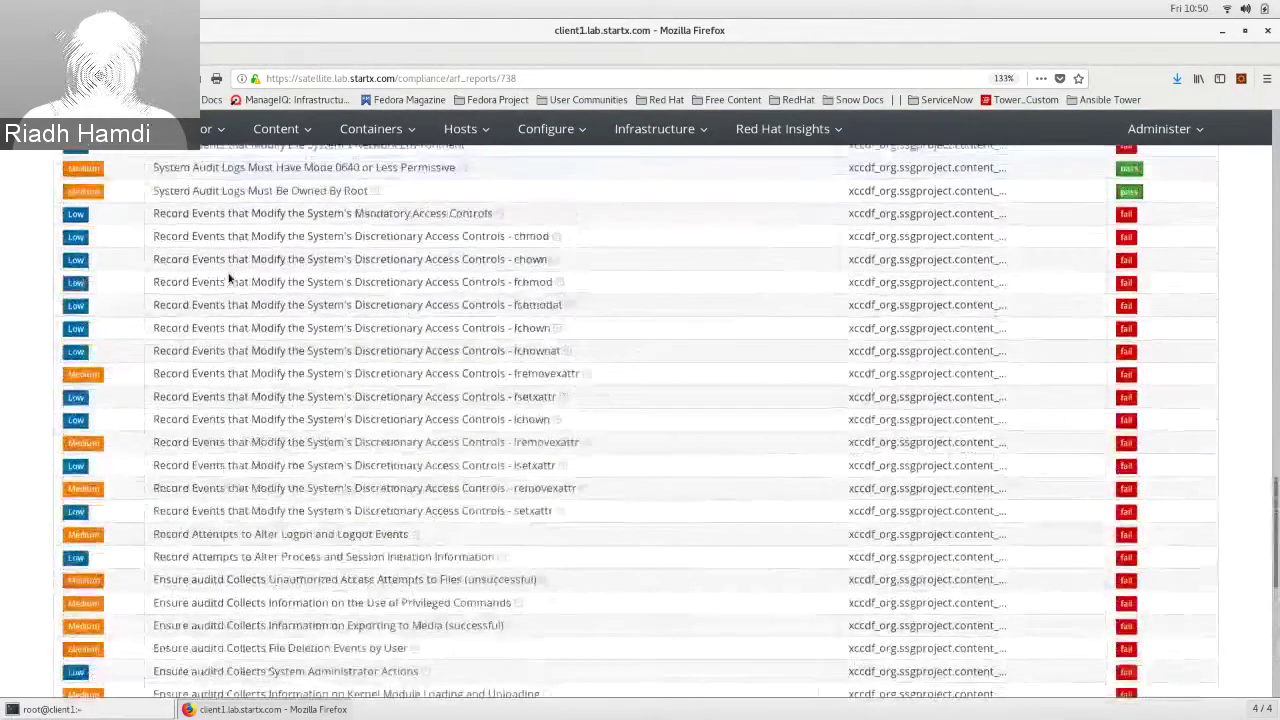
pyautogui.scroll(6, 228, 280)
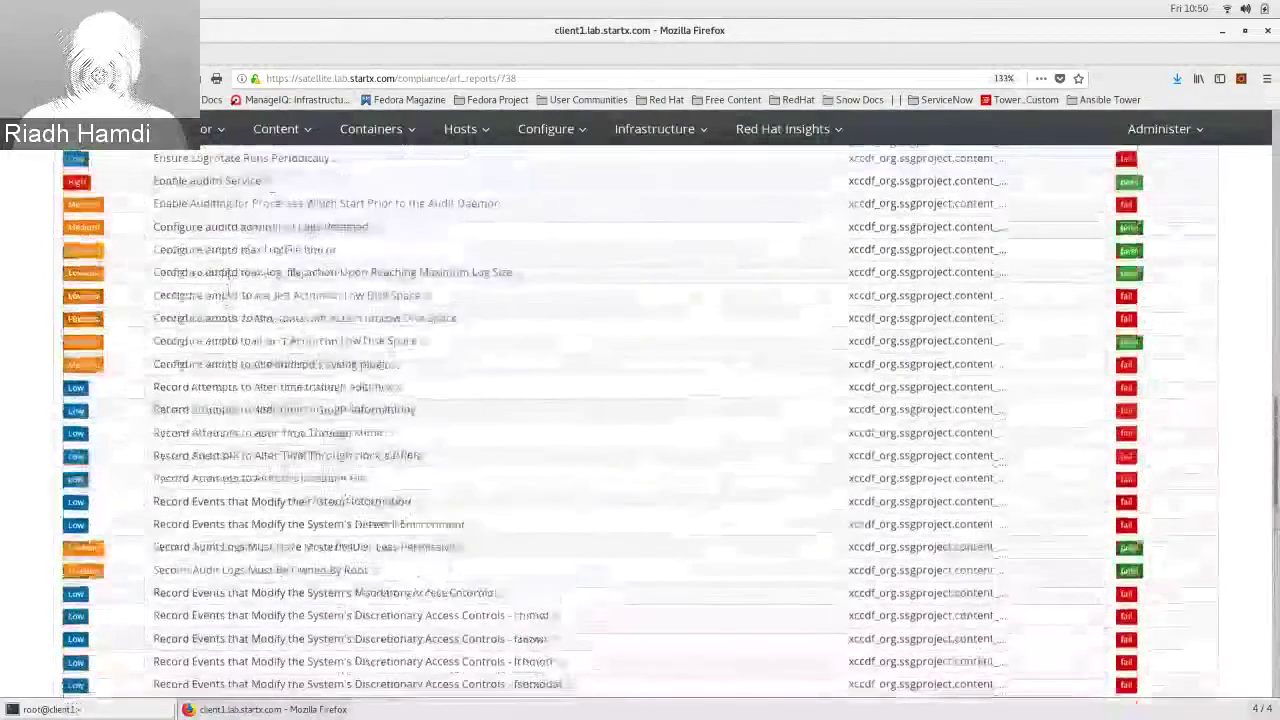
pyautogui.scroll(15, 228, 278)
pyautogui.scroll(7, 228, 273)
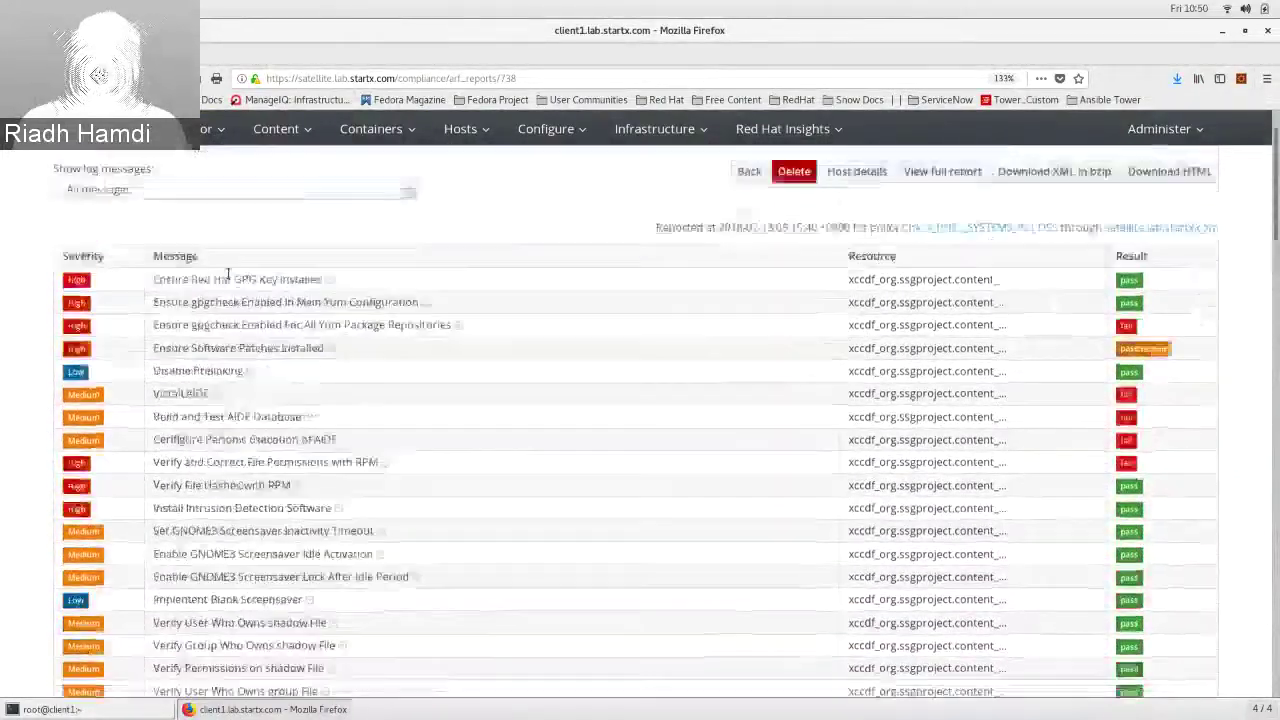
pyautogui.scroll(-2, 279, 360)
pyautogui.scroll(-5, 279, 360)
pyautogui.scroll(-5, 280, 363)
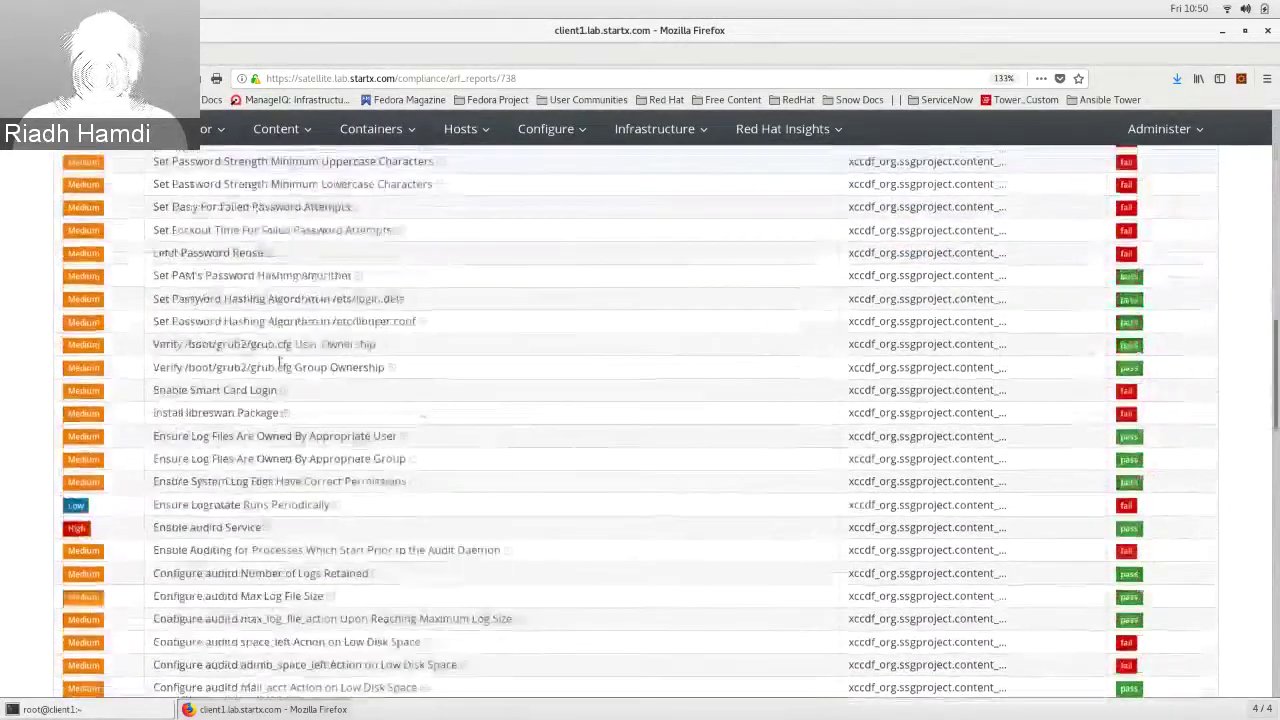
pyautogui.scroll(-3, 279, 362)
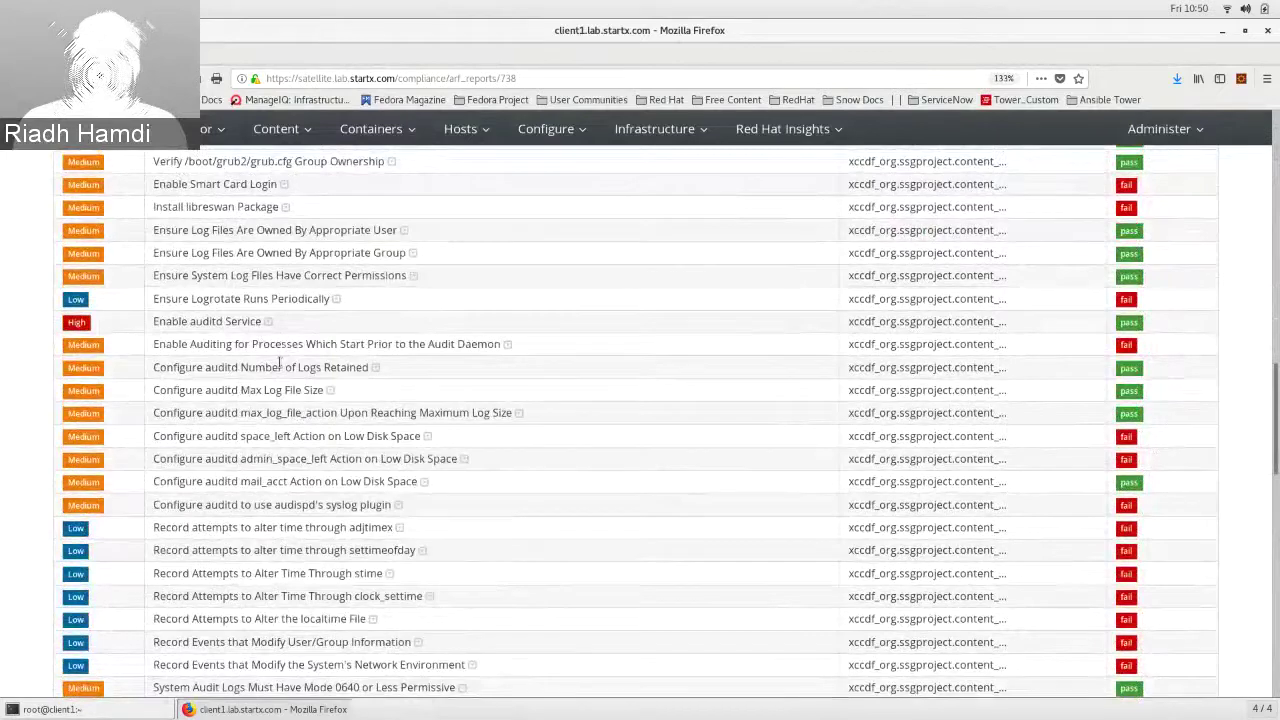
# Search the report for 'val' and '/val', then scroll through the AIDE, auditd and NTP rules
pyautogui.hotkey('ctrl', 'f')
pyautogui.write('val')
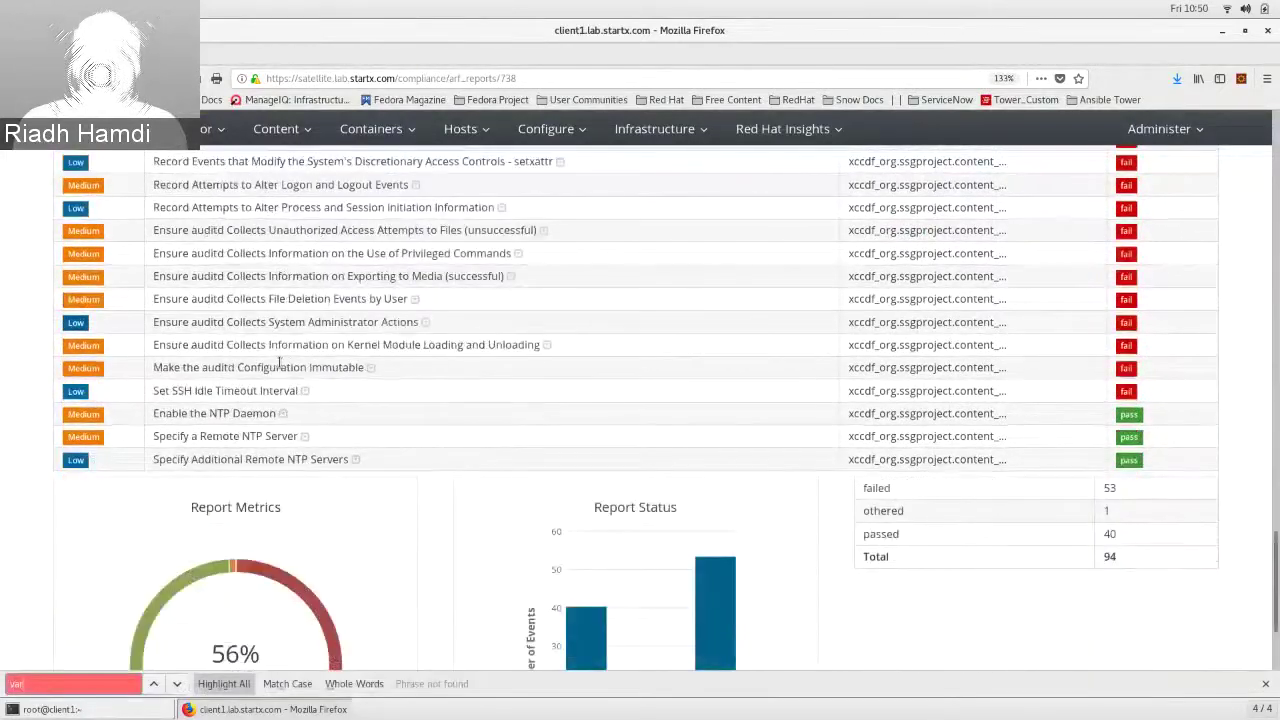
pyautogui.press('BackSpace')
pyautogui.press('BackSpace')
pyautogui.press('BackSpace')
pyautogui.write('/val')
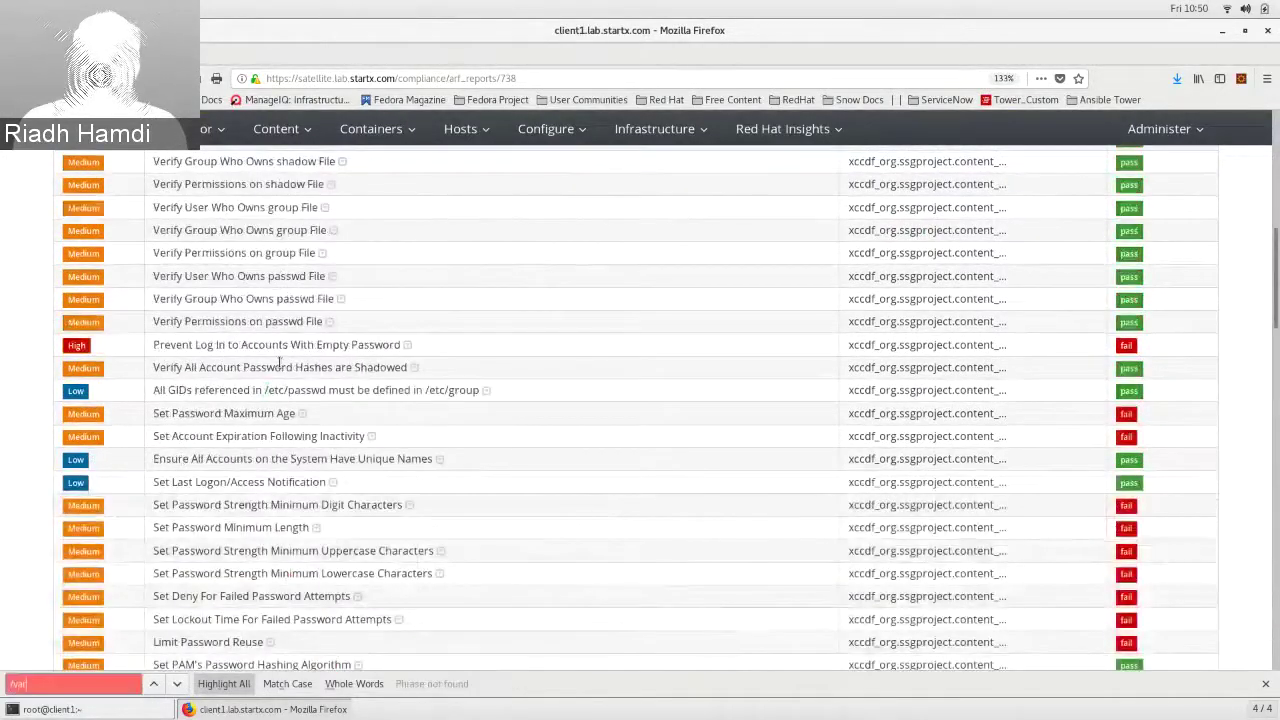
pyautogui.press('BackSpace')
pyautogui.press('BackSpace')
pyautogui.press('BackSpace')
pyautogui.press('BackSpace')
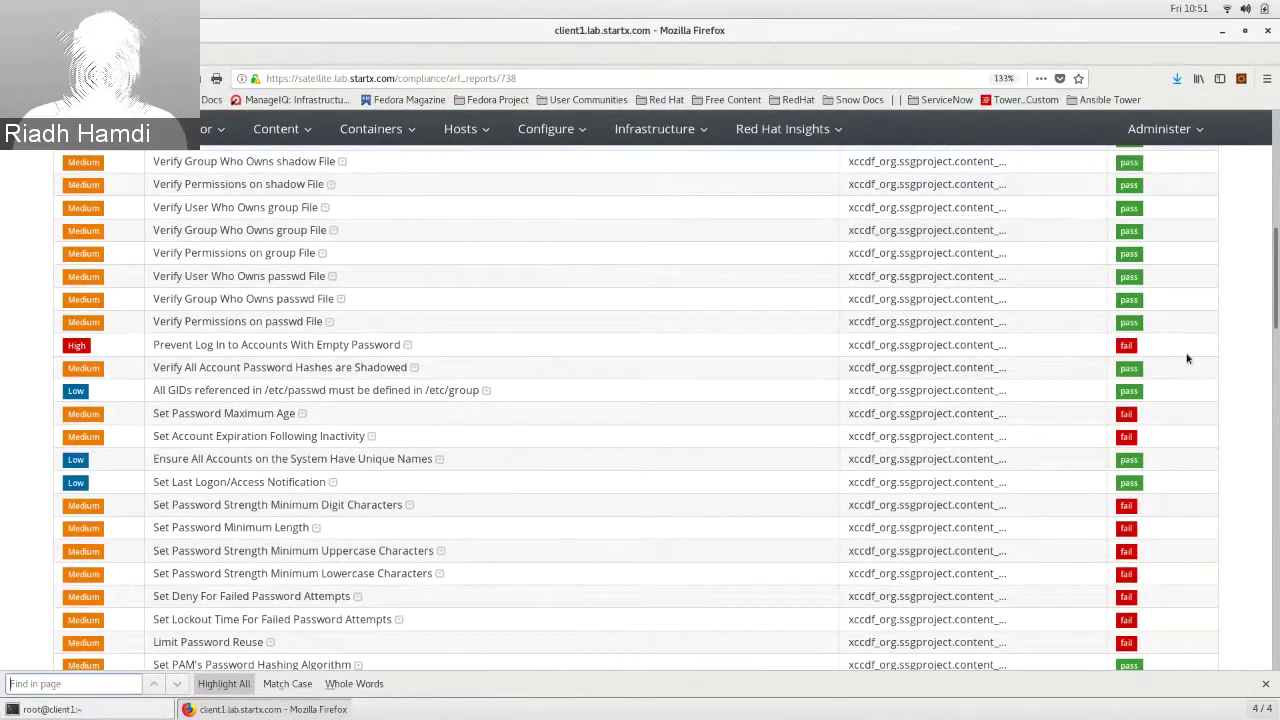
pyautogui.scroll(5, 1148, 348)
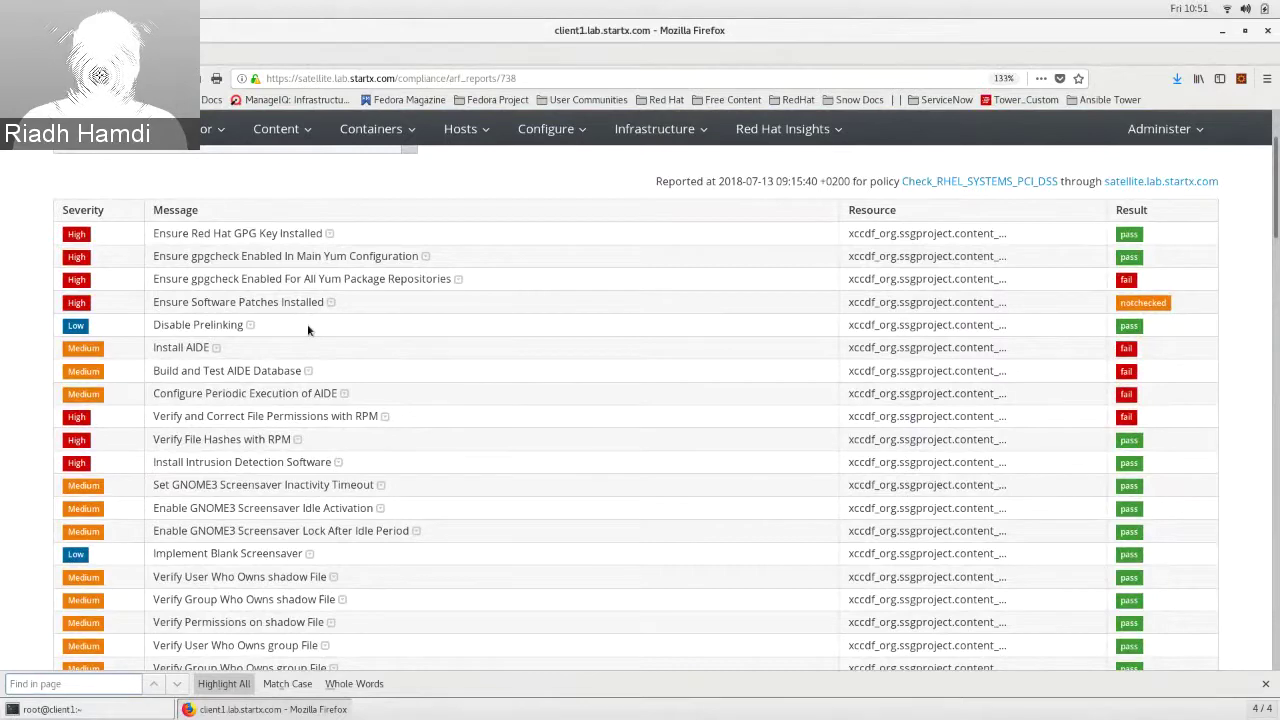
pyautogui.scroll(-3, 509, 363)
pyautogui.scroll(-20, 509, 363)
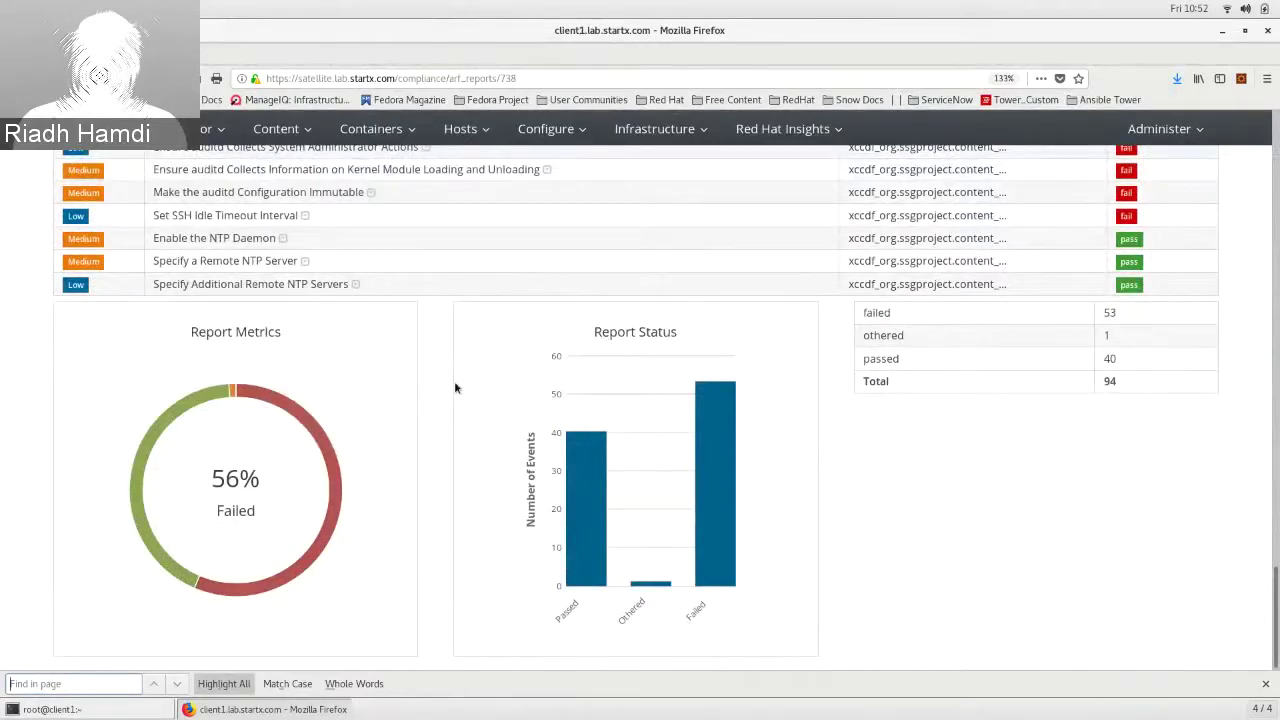
pyautogui.scroll(15, 455, 388)
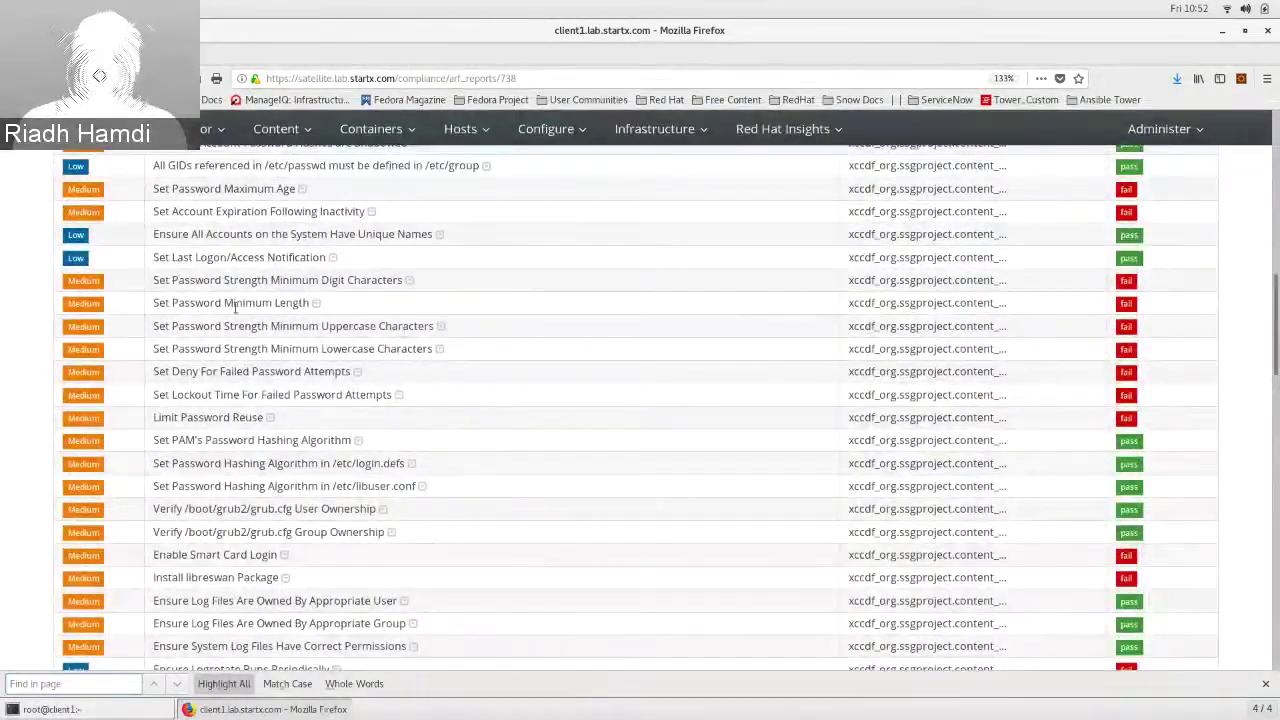
# Expand the Set Password Minimum Length rule's details and highlight 'pam_pwquality' in its description
pyautogui.click(316, 303)
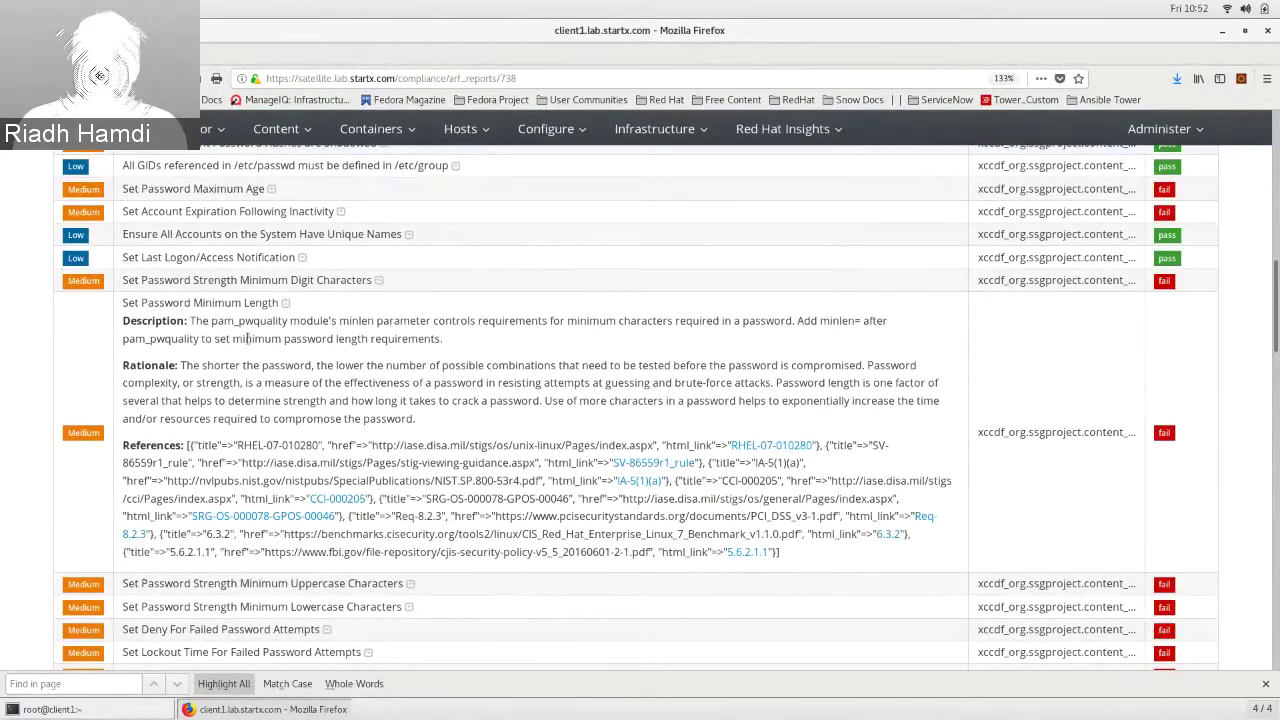
pyautogui.doubleClick(240, 320)
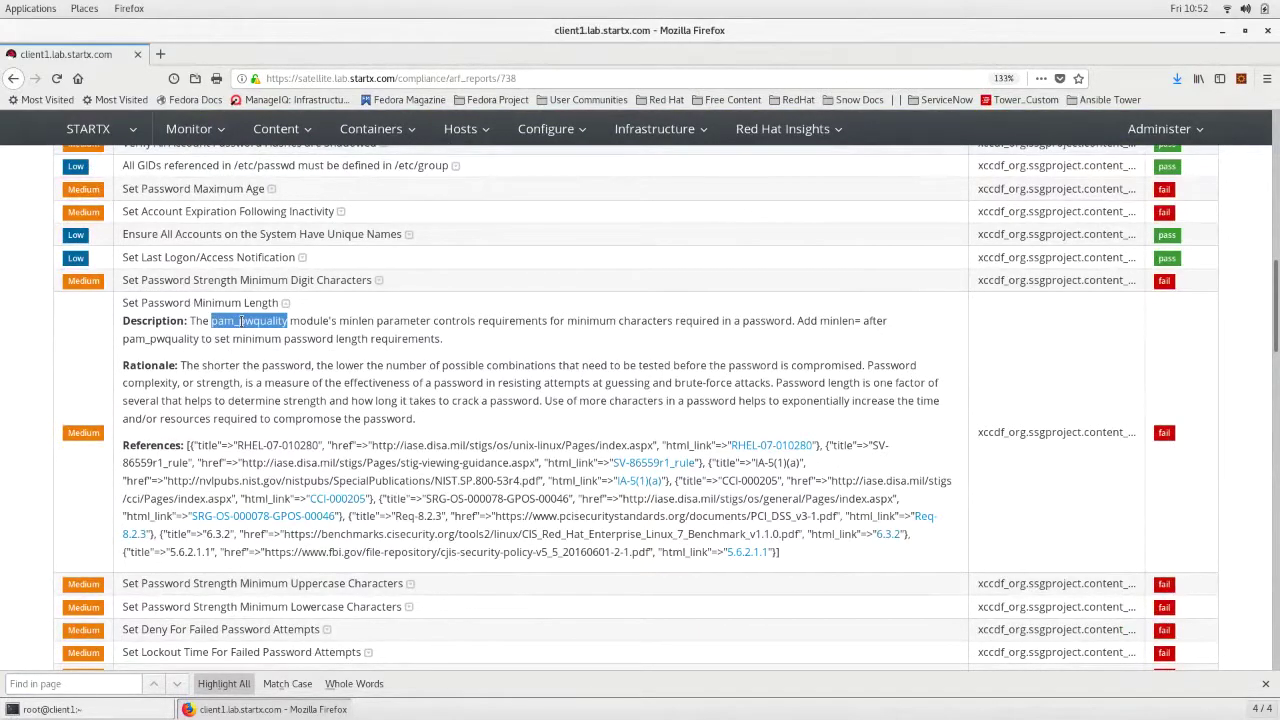
# Show the Google Slides OpenSCAP reporting slide, then return to the PCI DSS report in Firefox
pyautogui.hotkey('ctrl', 'alt', 'Up')
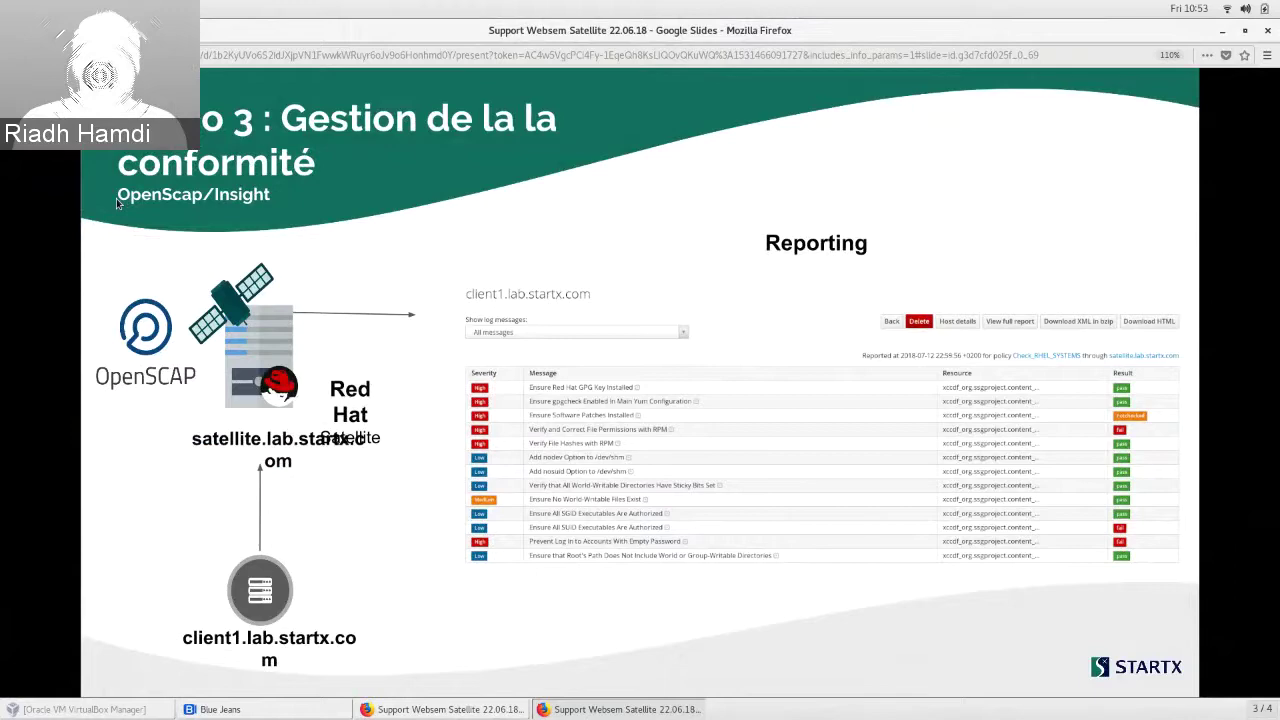
pyautogui.hotkey('ctrl', 'alt', 'Down')
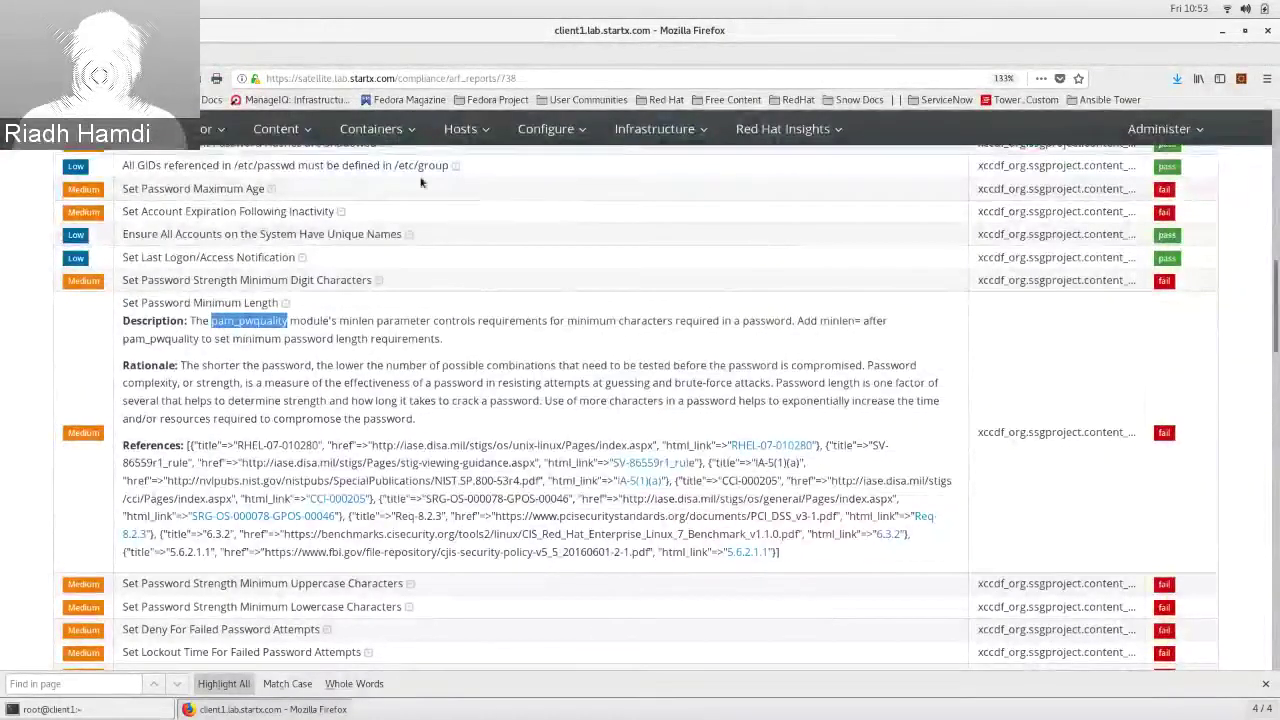
# Open the Red Hat Insights Overview page from the compliance report
pyautogui.moveTo(785, 140)
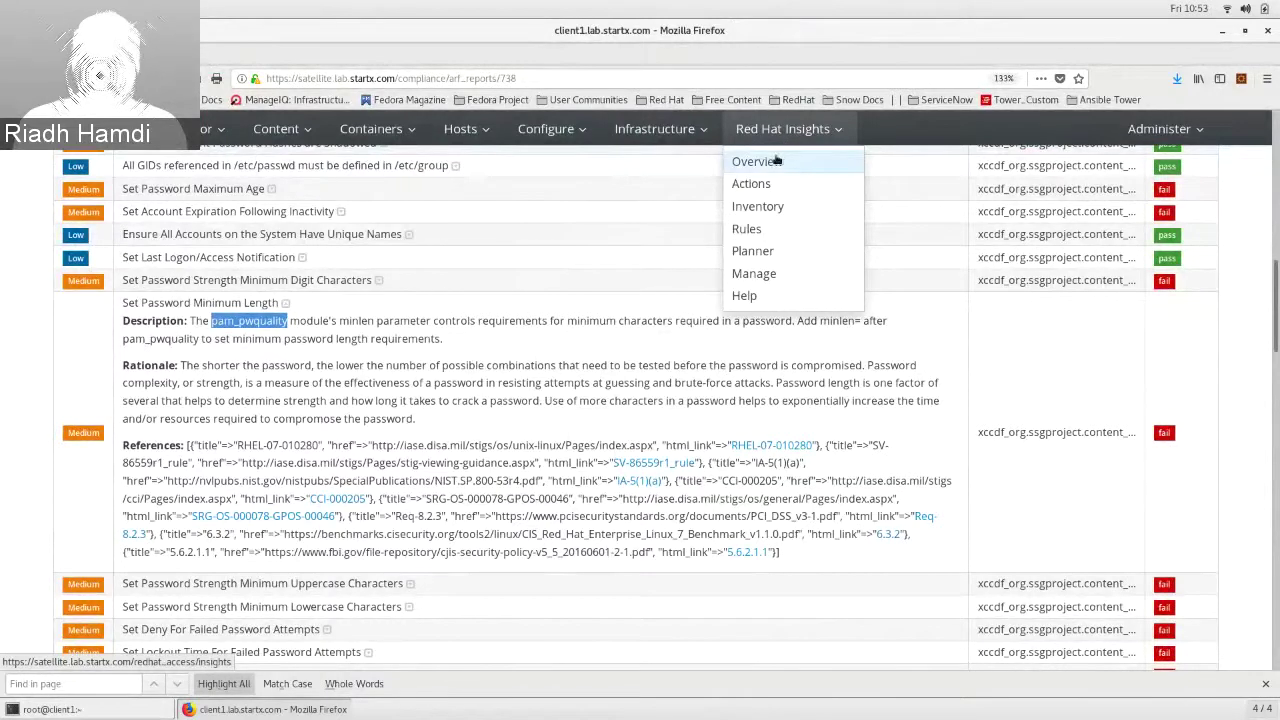
pyautogui.click(768, 163)
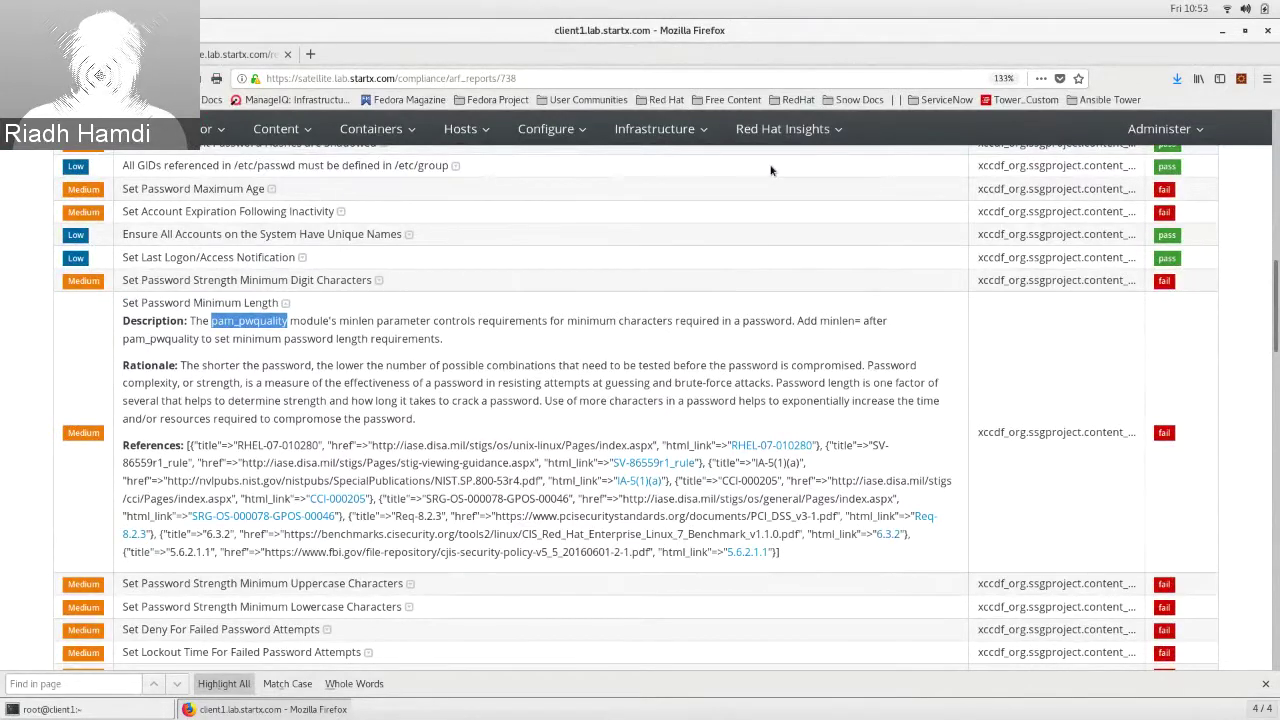
pyautogui.scroll(15, 770, 170)
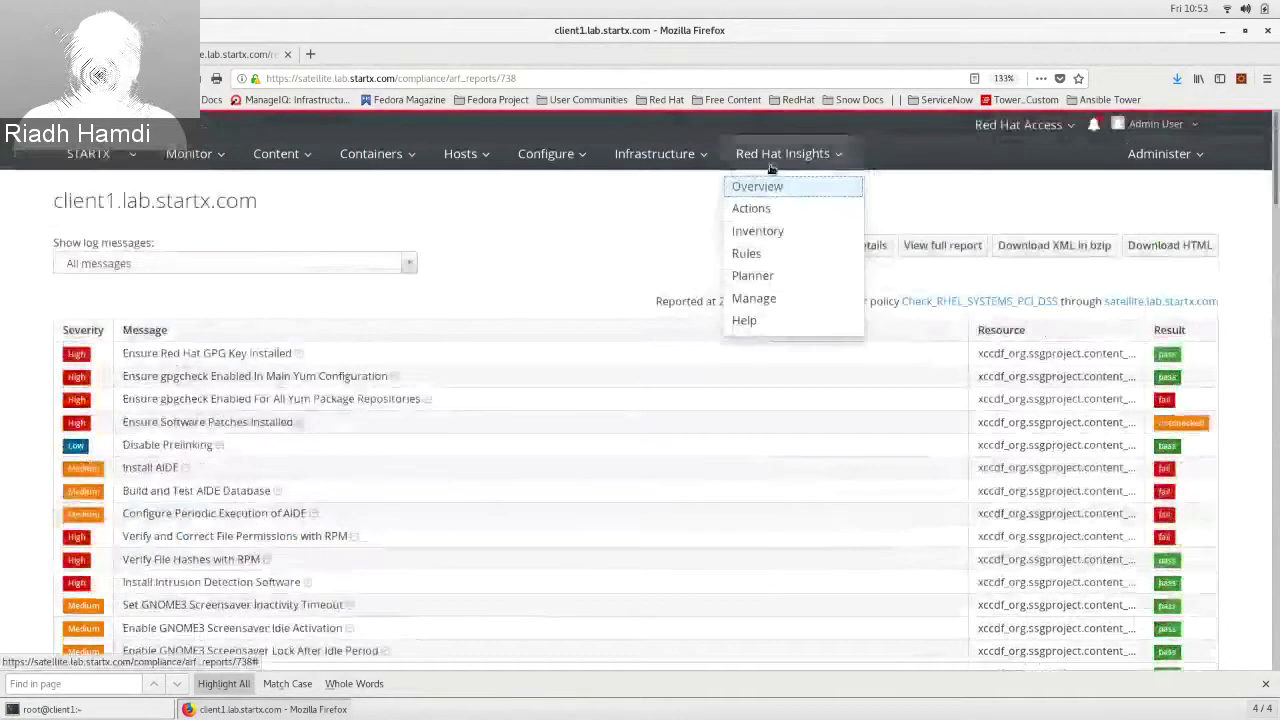
pyautogui.moveTo(790, 153)
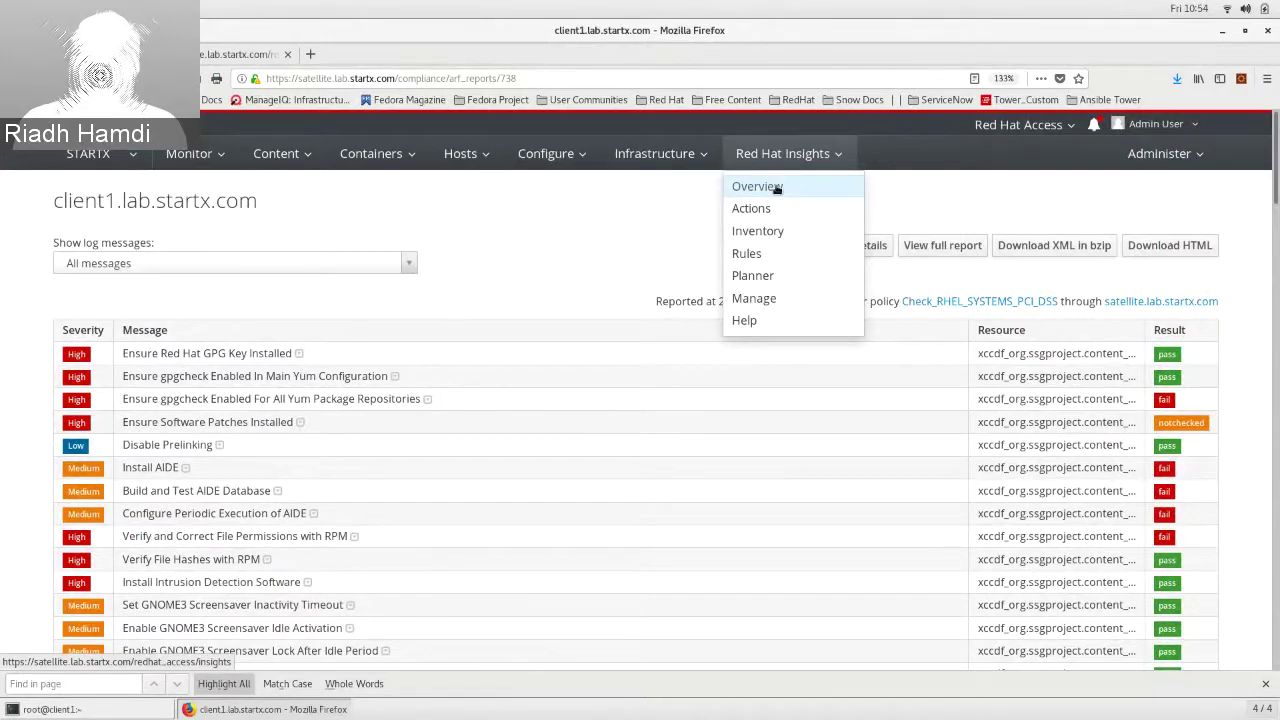
pyautogui.click(757, 186)
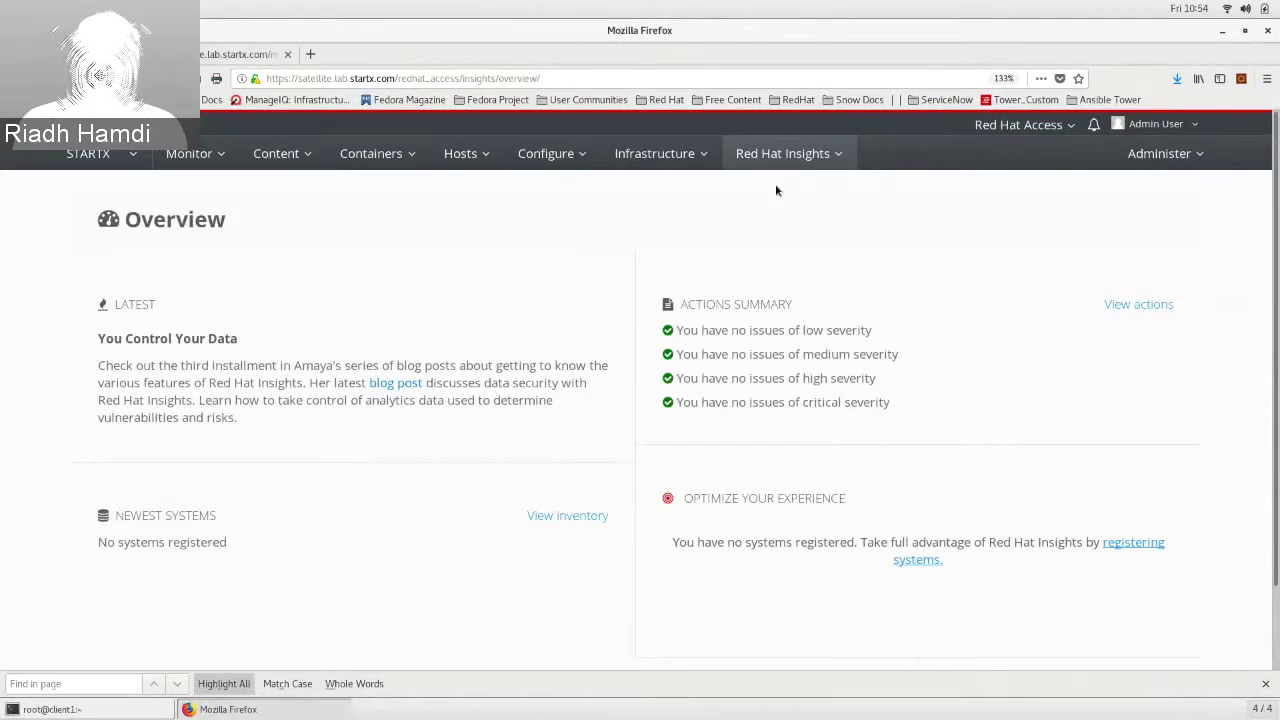
# Check the empty Insights Inventory (0 systems), then return to the Insights Overview
pyautogui.click(808, 158)
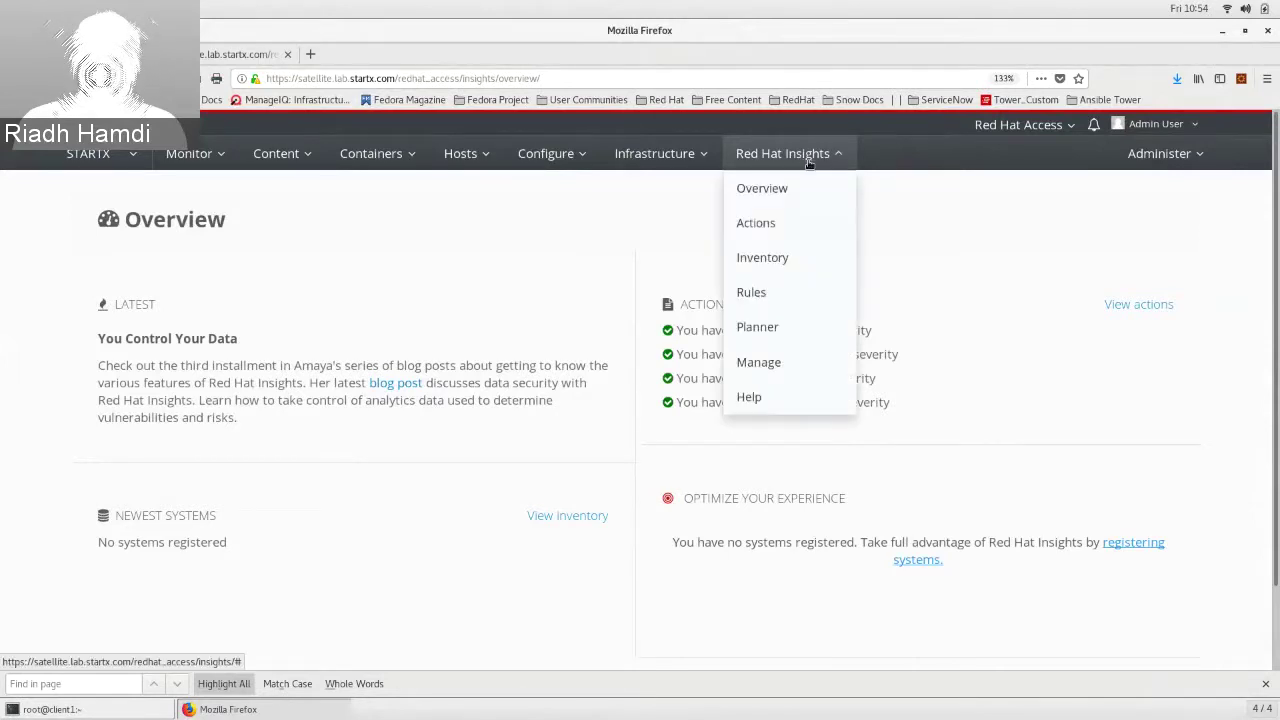
pyautogui.click(781, 259)
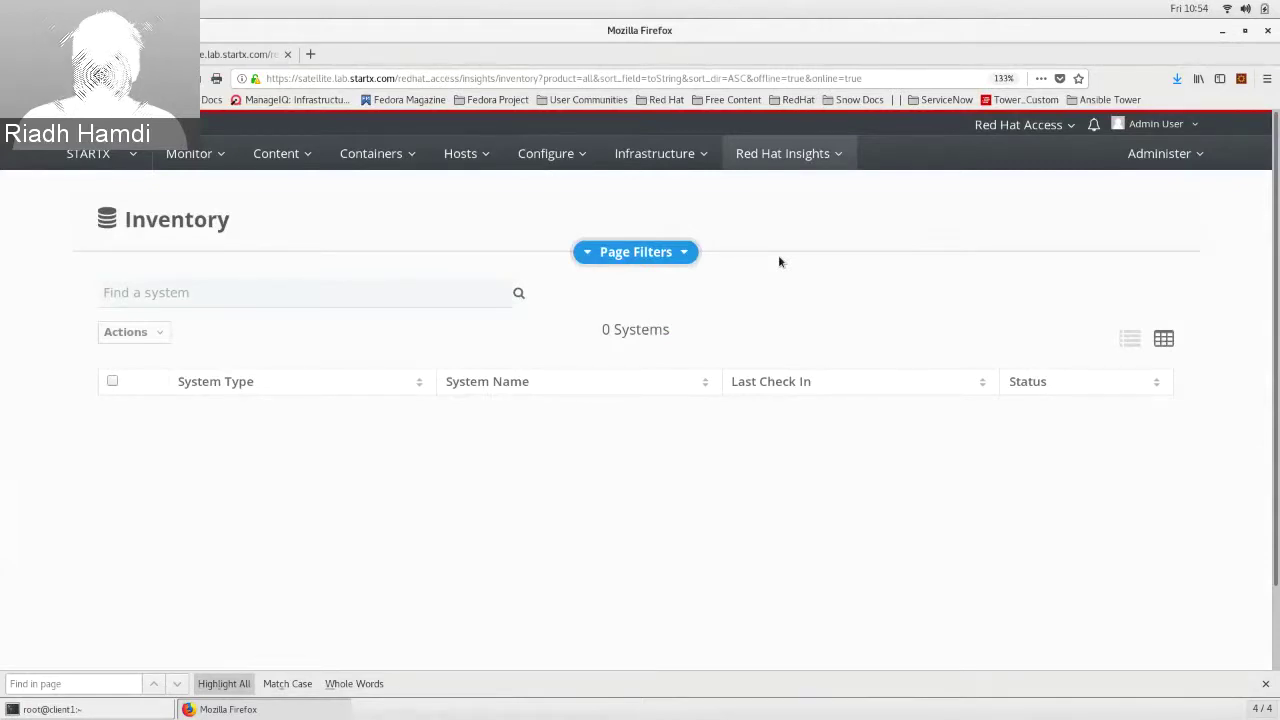
pyautogui.click(783, 153)
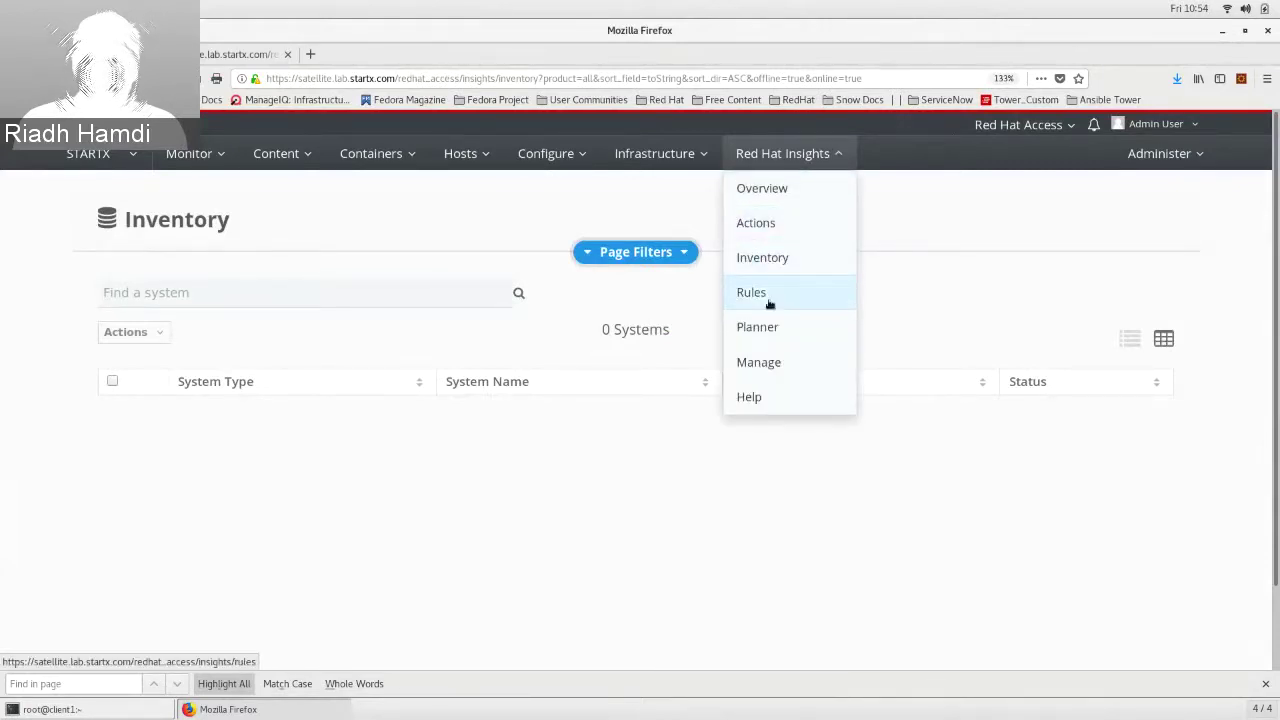
pyautogui.click(765, 192)
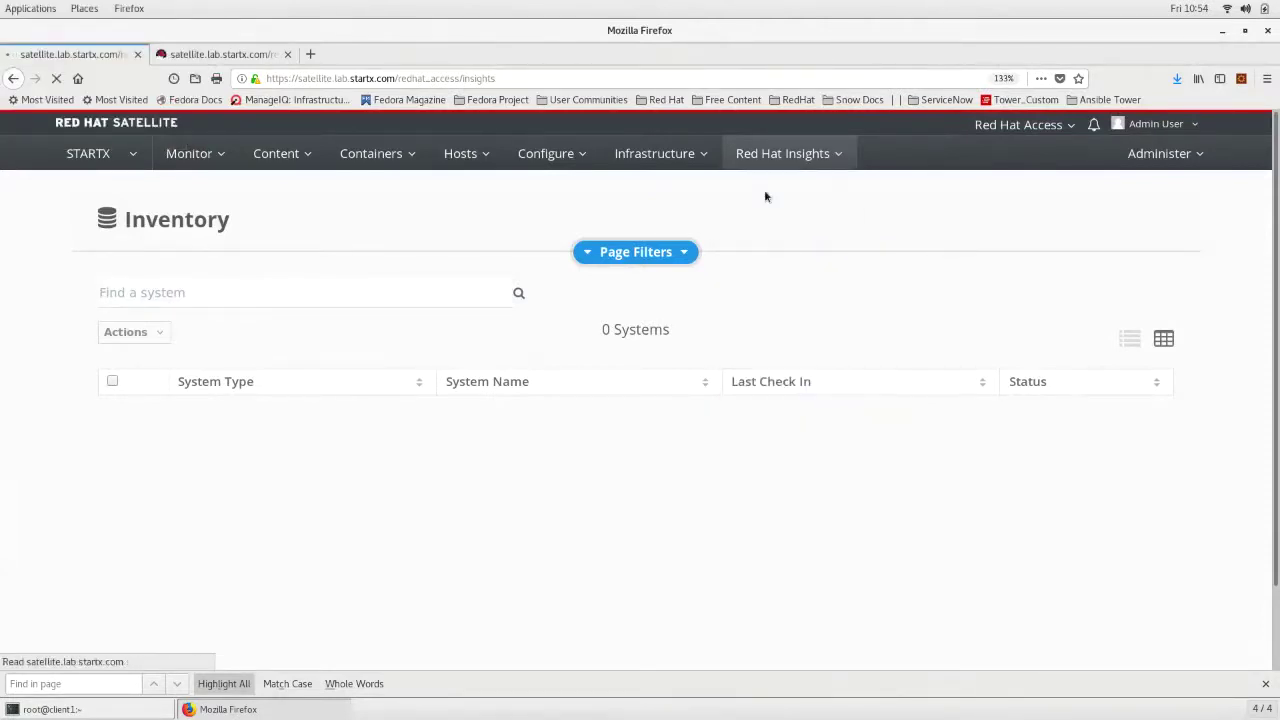
# View the Insights actions summary from the Overview page
pyautogui.scroll(-1, 815, 350)
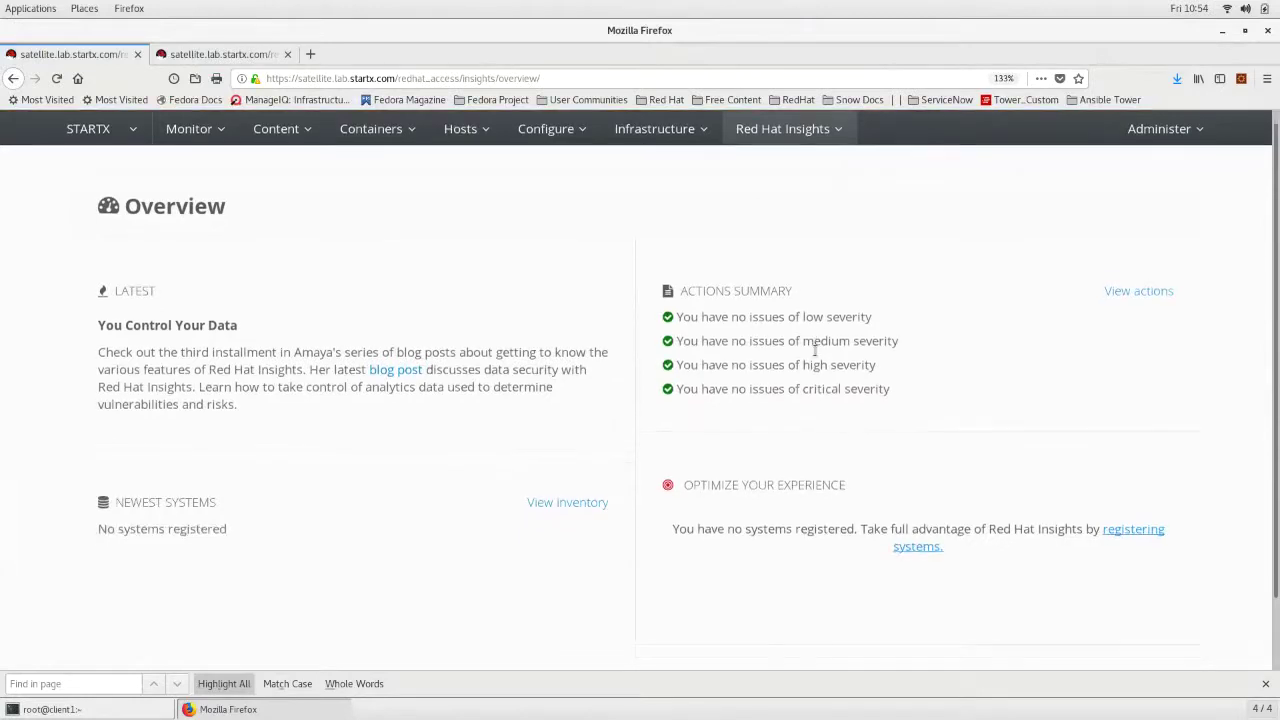
pyautogui.scroll(-2, 815, 350)
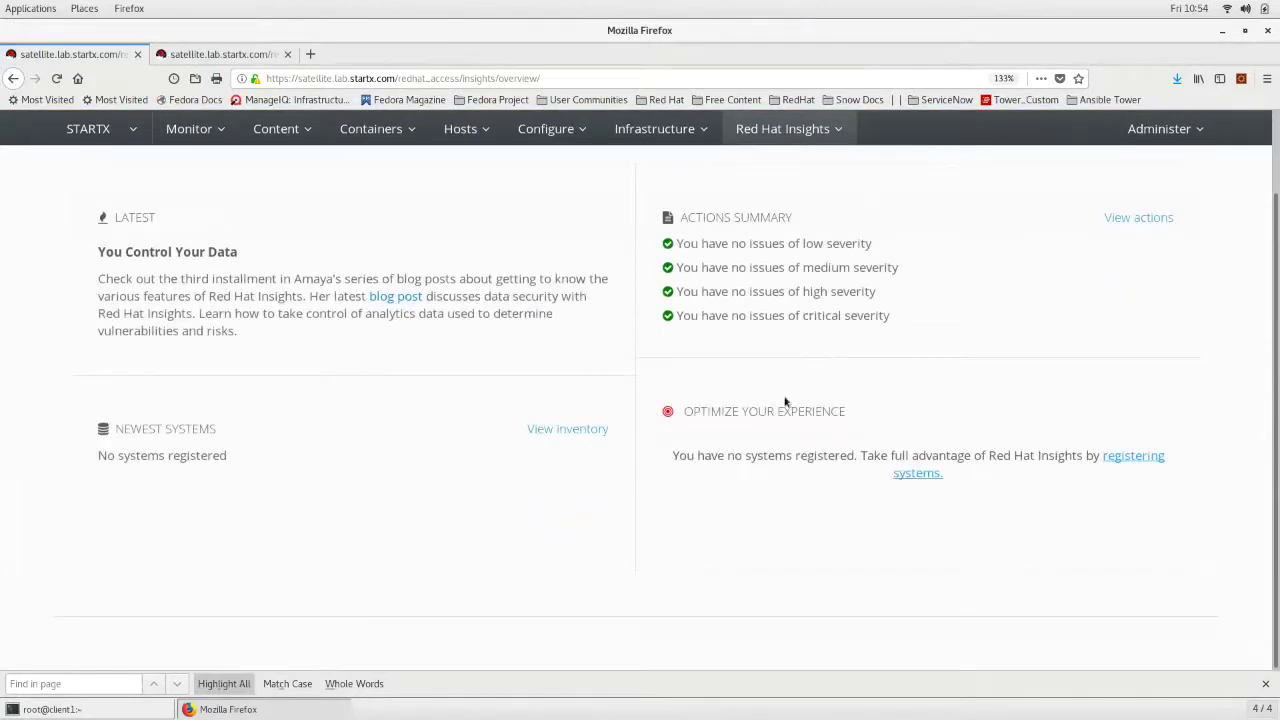
pyautogui.scroll(3, 785, 401)
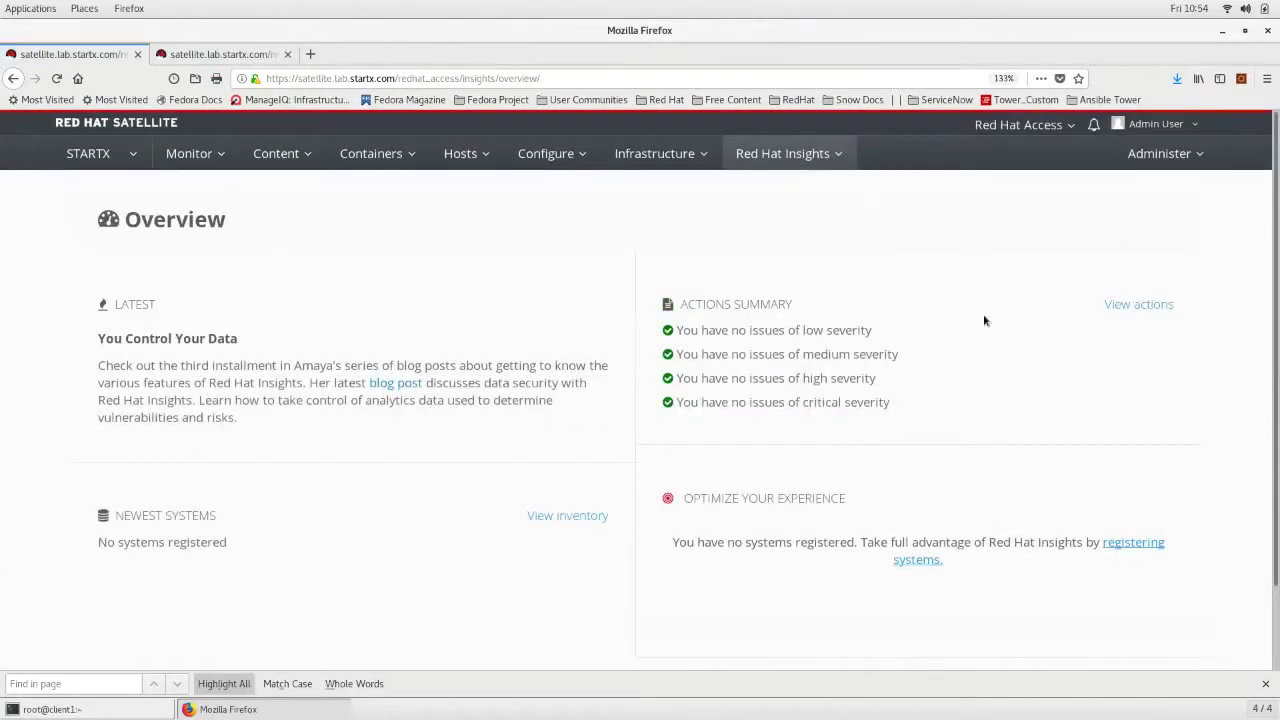
pyautogui.click(1140, 305)
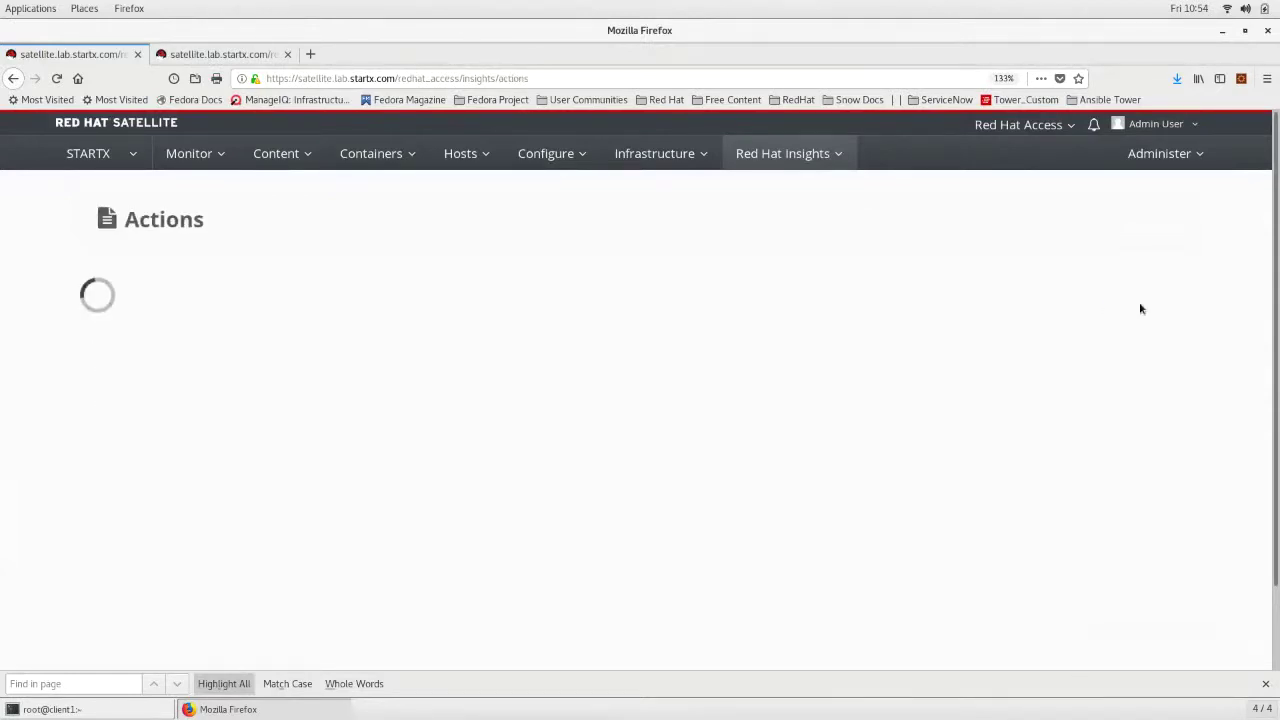
# Browse the Insights Rules list, such as the Bash Shellshock vulnerability rule
pyautogui.click(809, 160)
pyautogui.click(789, 294)
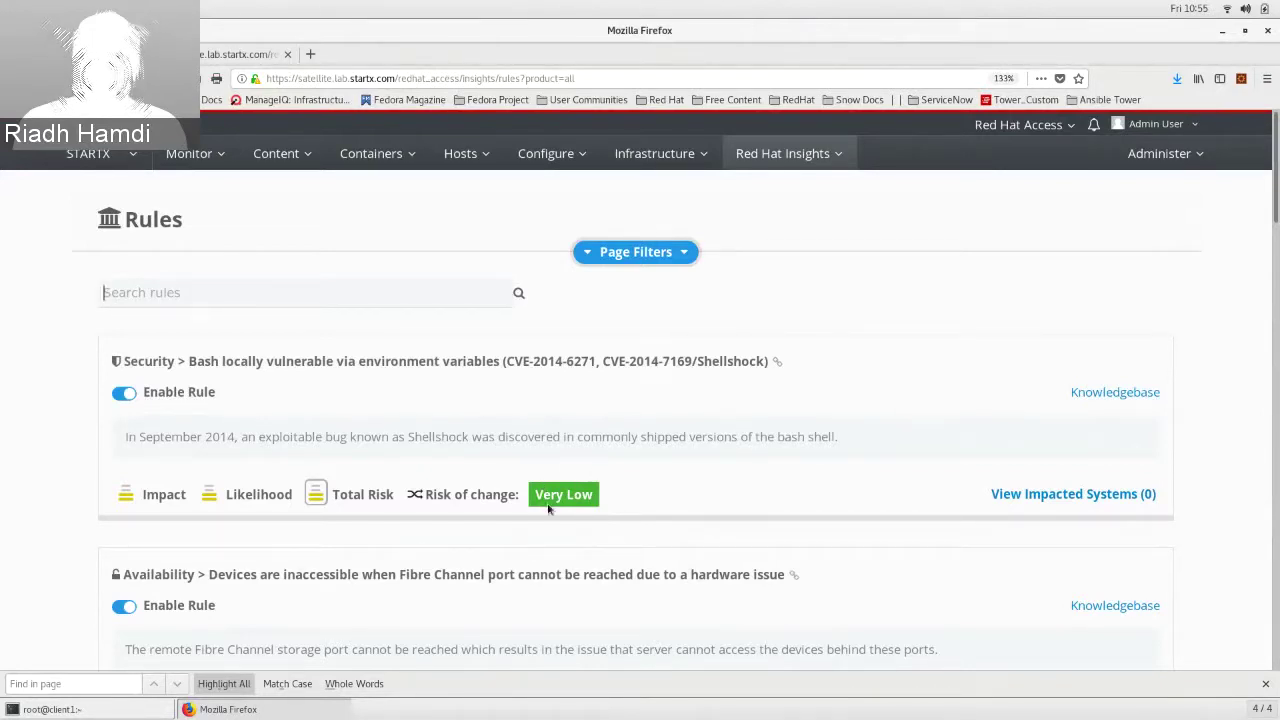
pyautogui.scroll(-5, 548, 508)
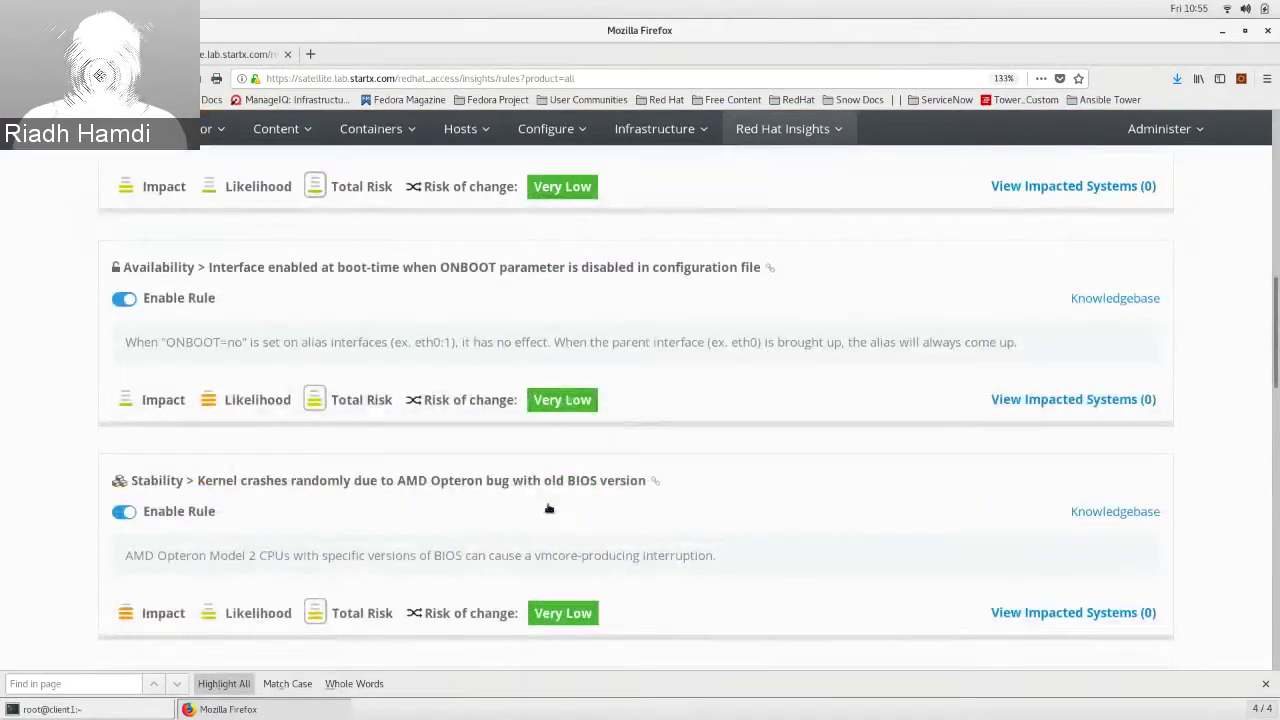
pyautogui.scroll(-5, 548, 508)
pyautogui.scroll(1, 548, 505)
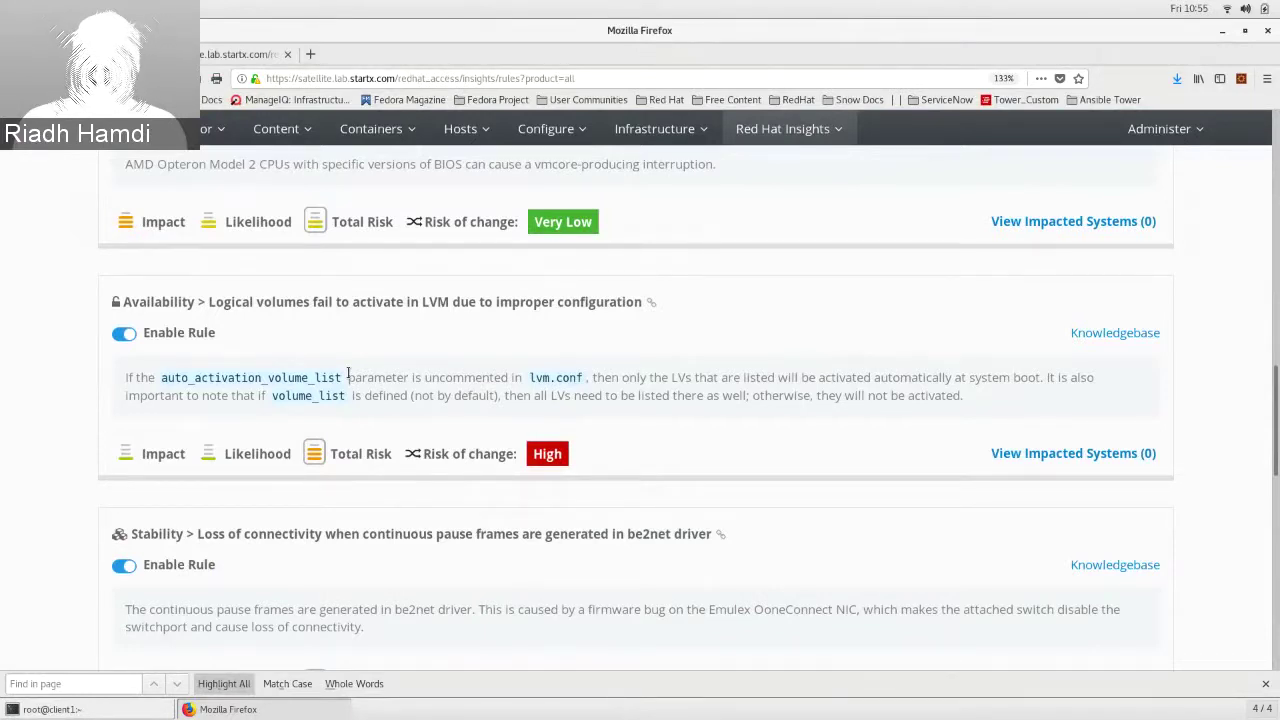
pyautogui.scroll(10, 349, 371)
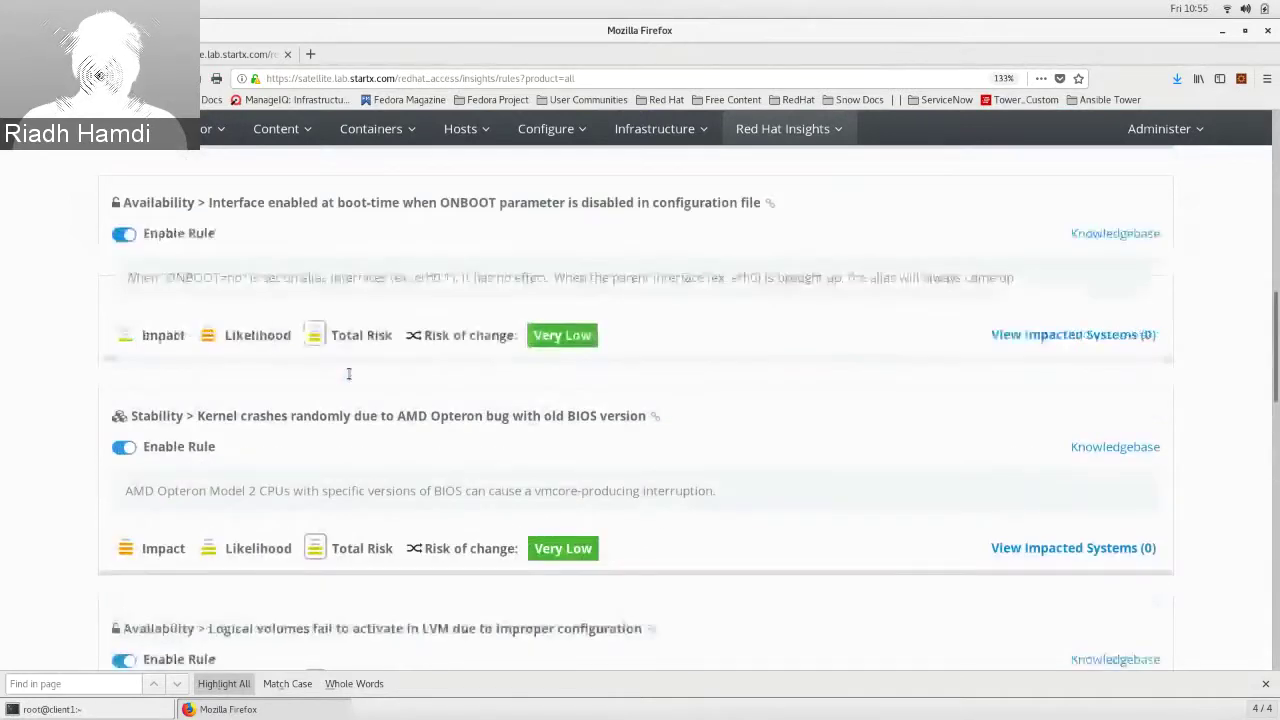
pyautogui.click(786, 165)
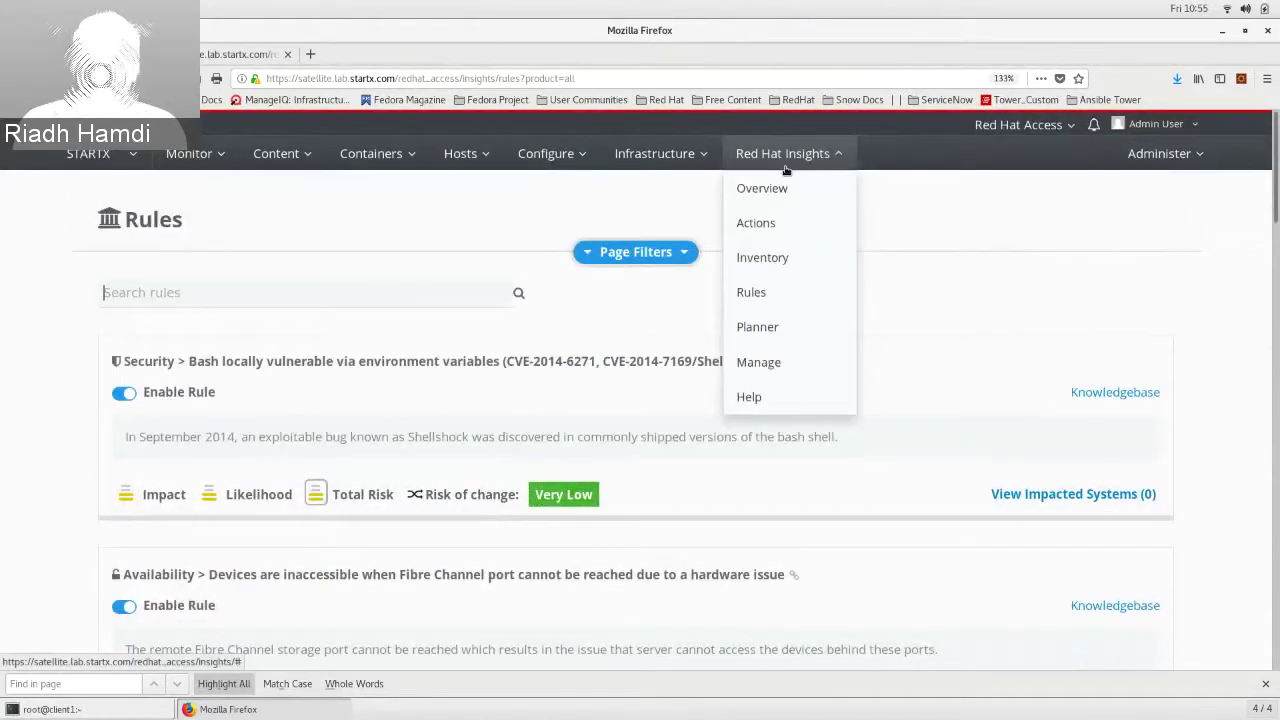
# Check the empty Insights Planner, preview the plan builder without saving, then return to the slides
pyautogui.click(786, 322)
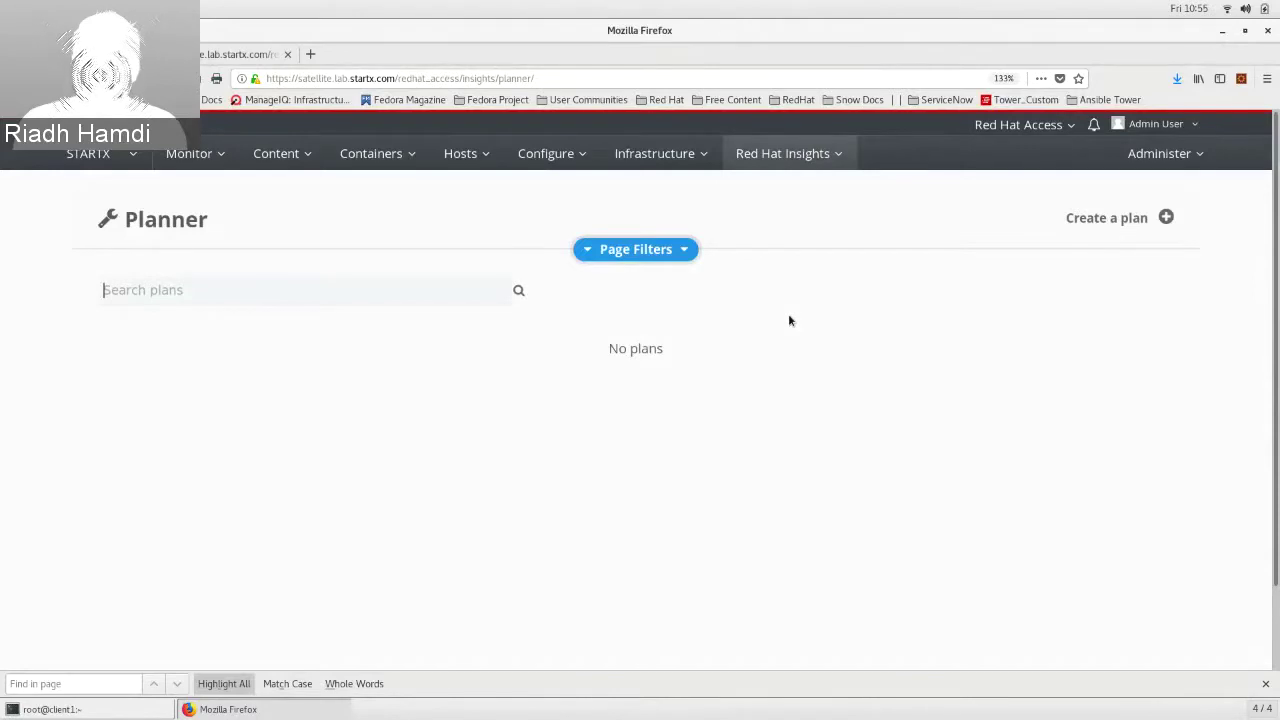
pyautogui.click(1162, 219)
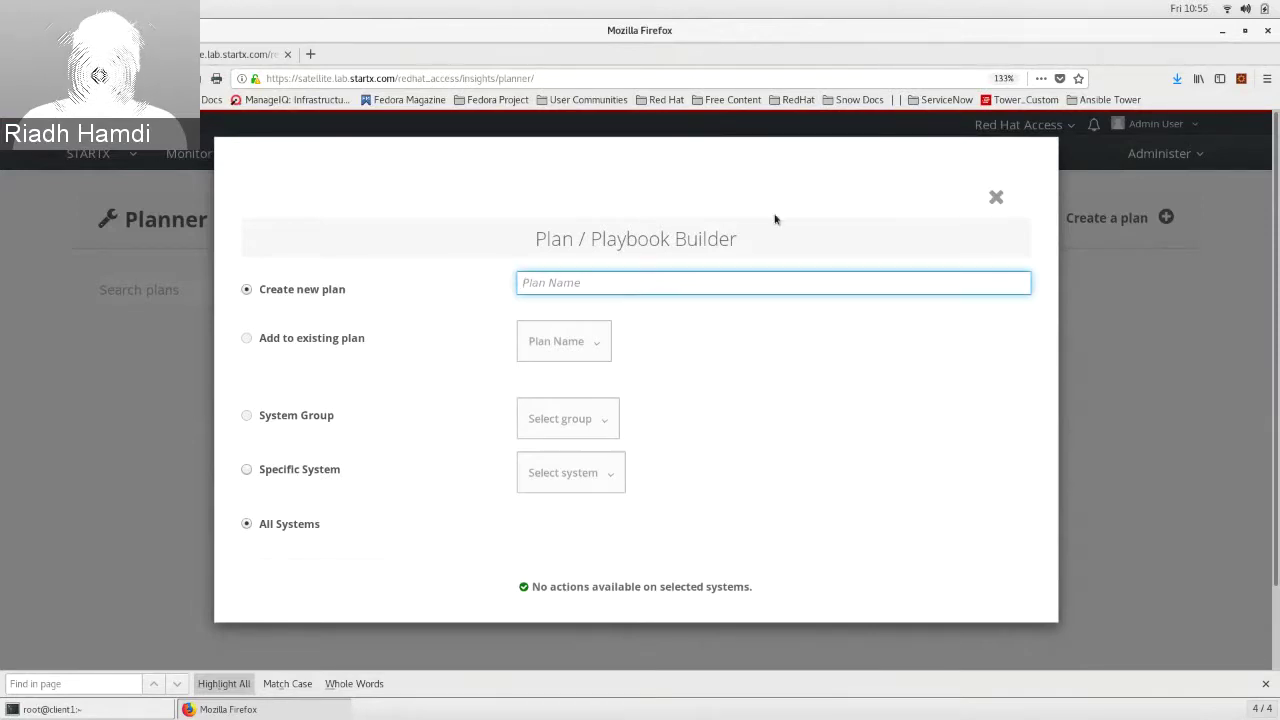
pyautogui.click(996, 200)
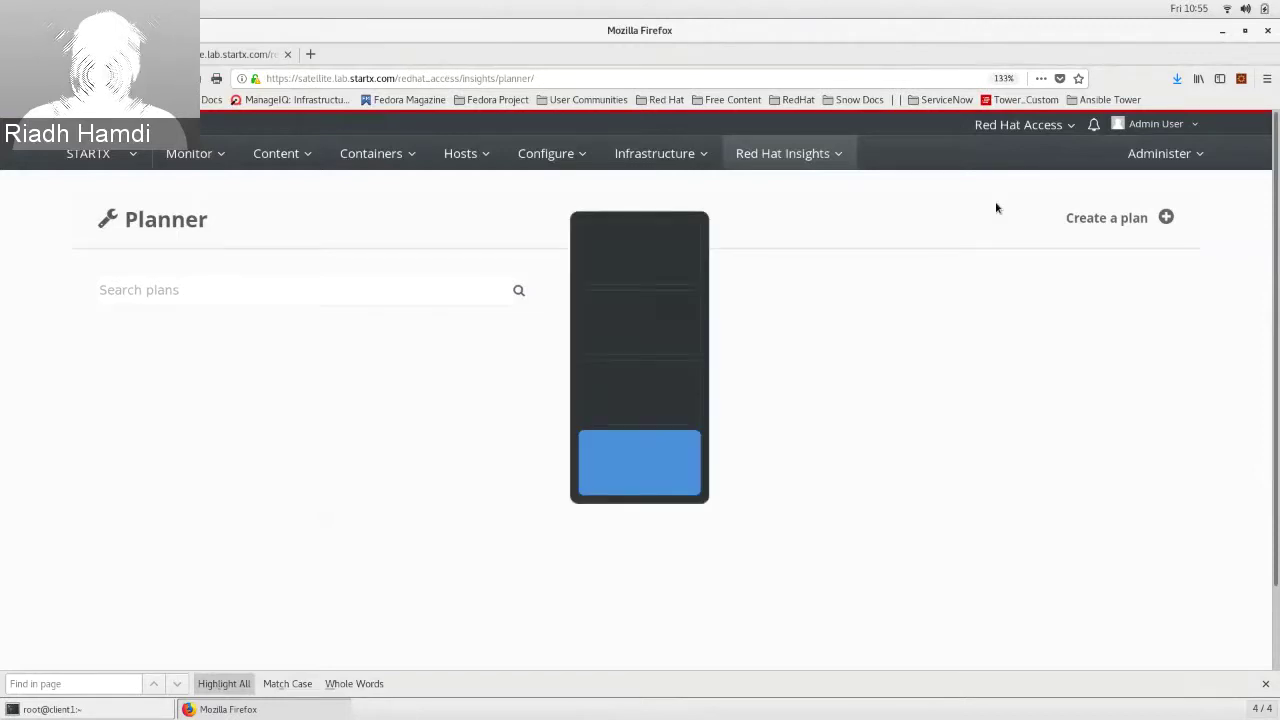
pyautogui.hotkey('alt', 'Tab')
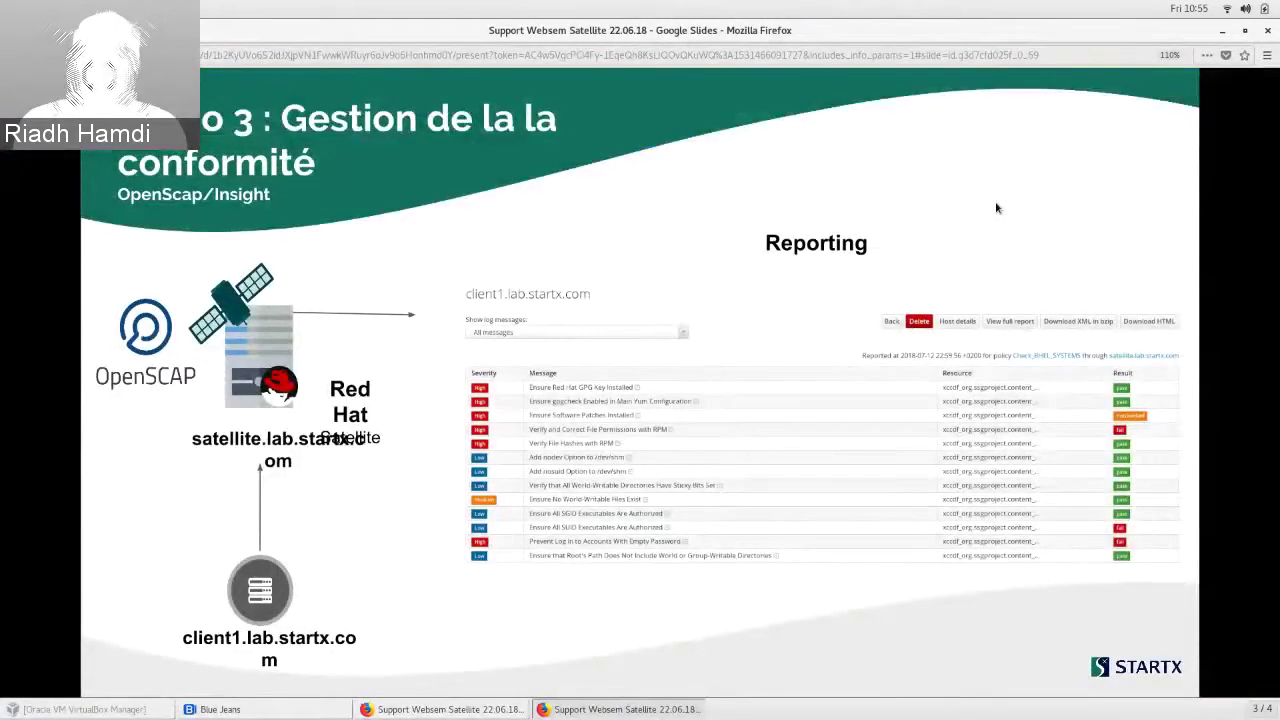
# Show the Provisioning slide for client2.lab.startx.com, then go back to Satellite's Insights Planner
pyautogui.press('Right')
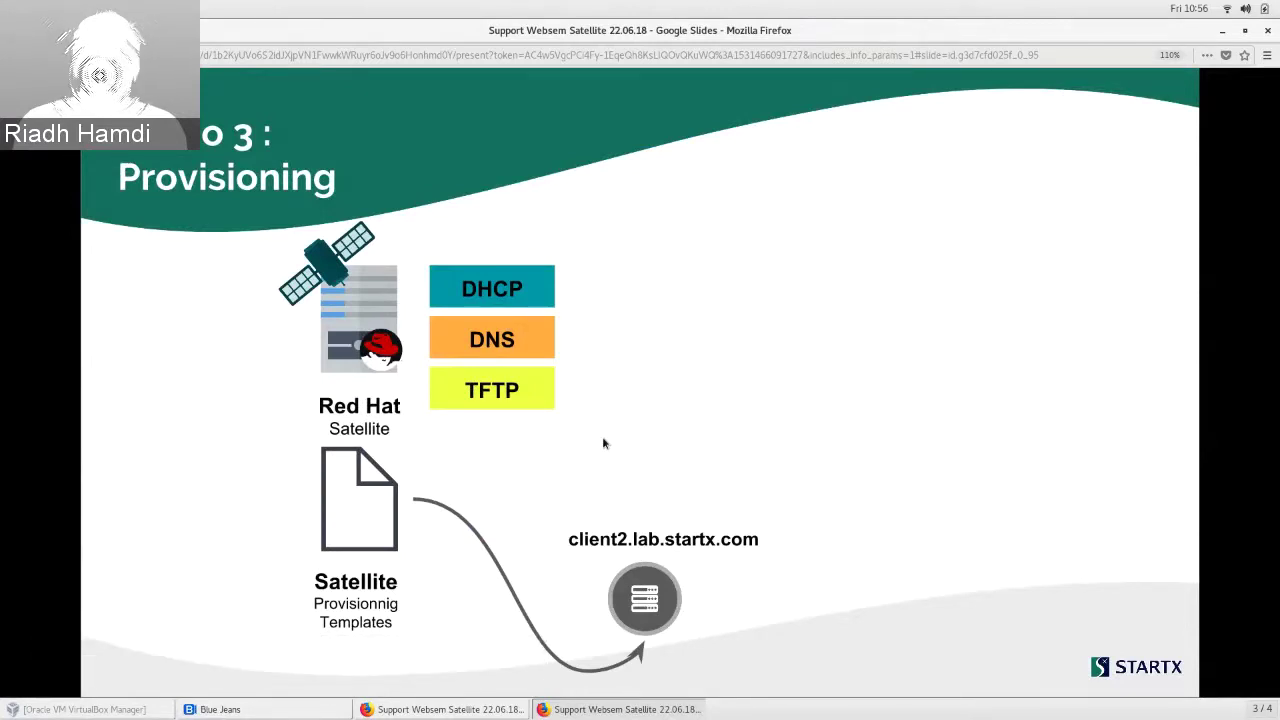
pyautogui.hotkey('ctrl', 'alt', 'Down')
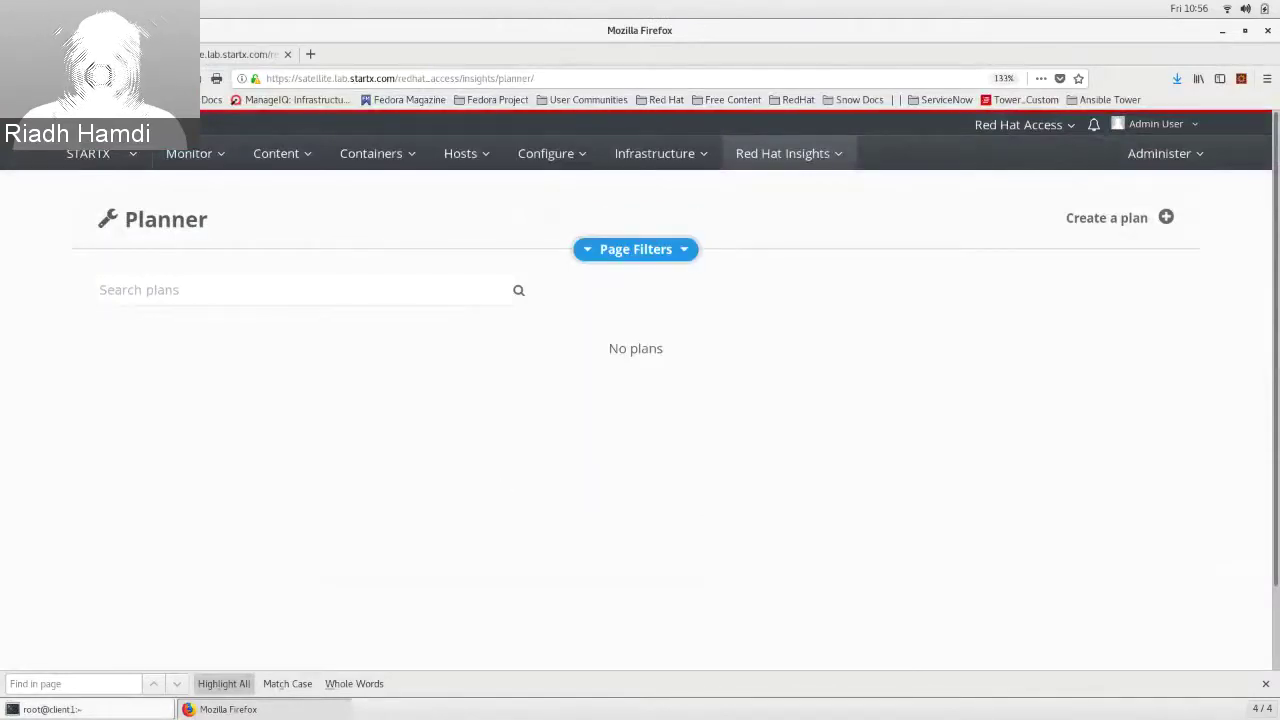
# On the satellite terminal tab, run 'systemctl status dhcpd' to confirm it is running
pyautogui.click(50, 709)
pyautogui.click(376, 83)
pyautogui.hotkey('ctrl', 'l')
pyautogui.write('systemctl status dhcpd')
pyautogui.press('Return')
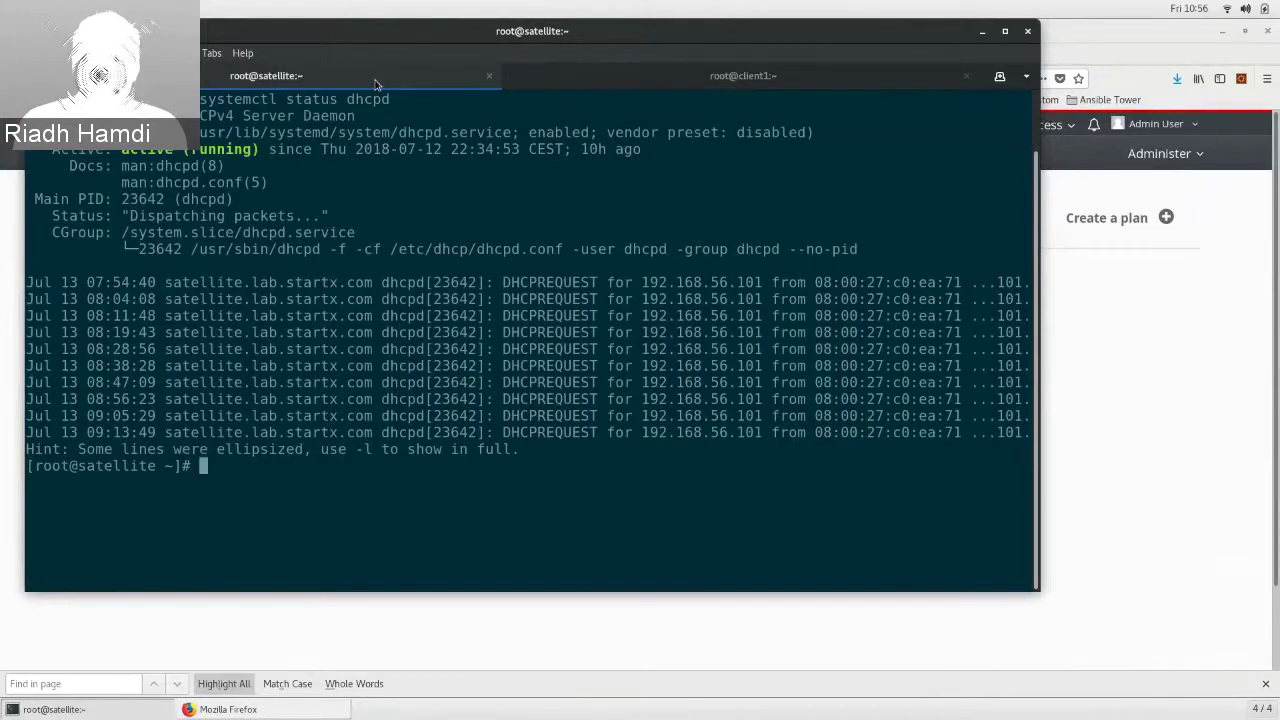
# Run 'systemctl status tftp', see it is inactive, and clear the terminal
pyautogui.write('systemct')
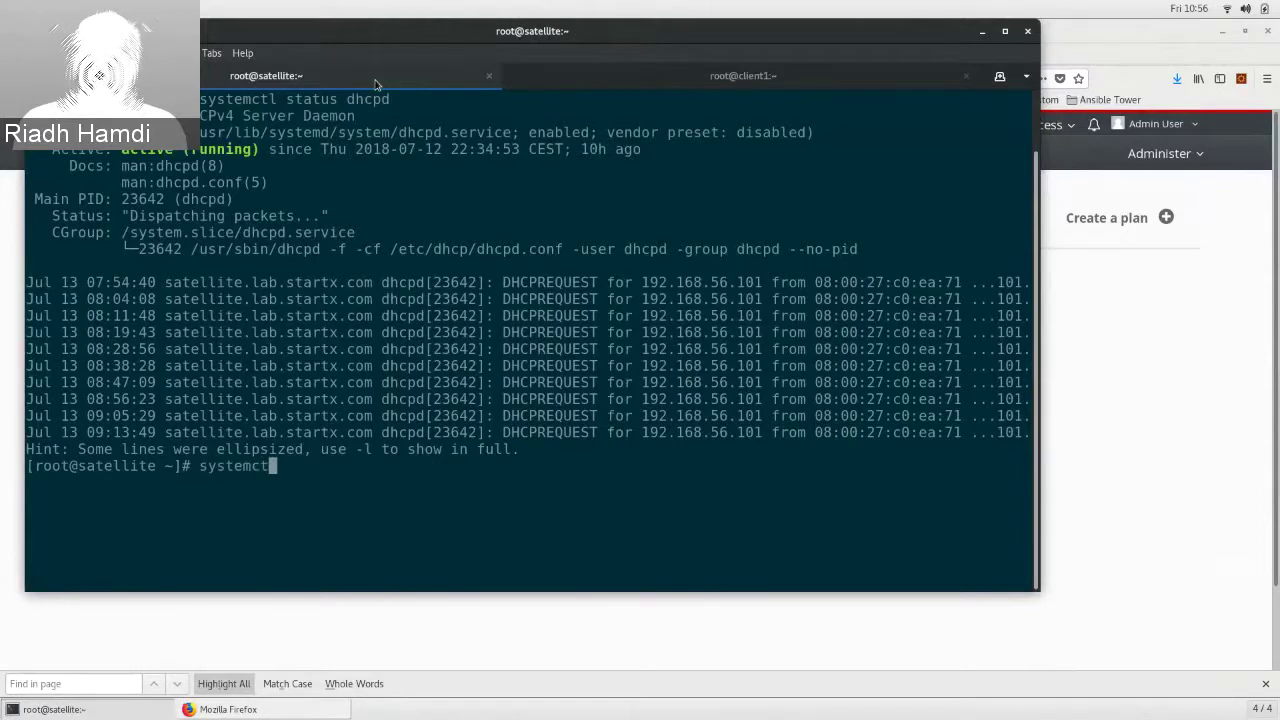
pyautogui.write('l status t')
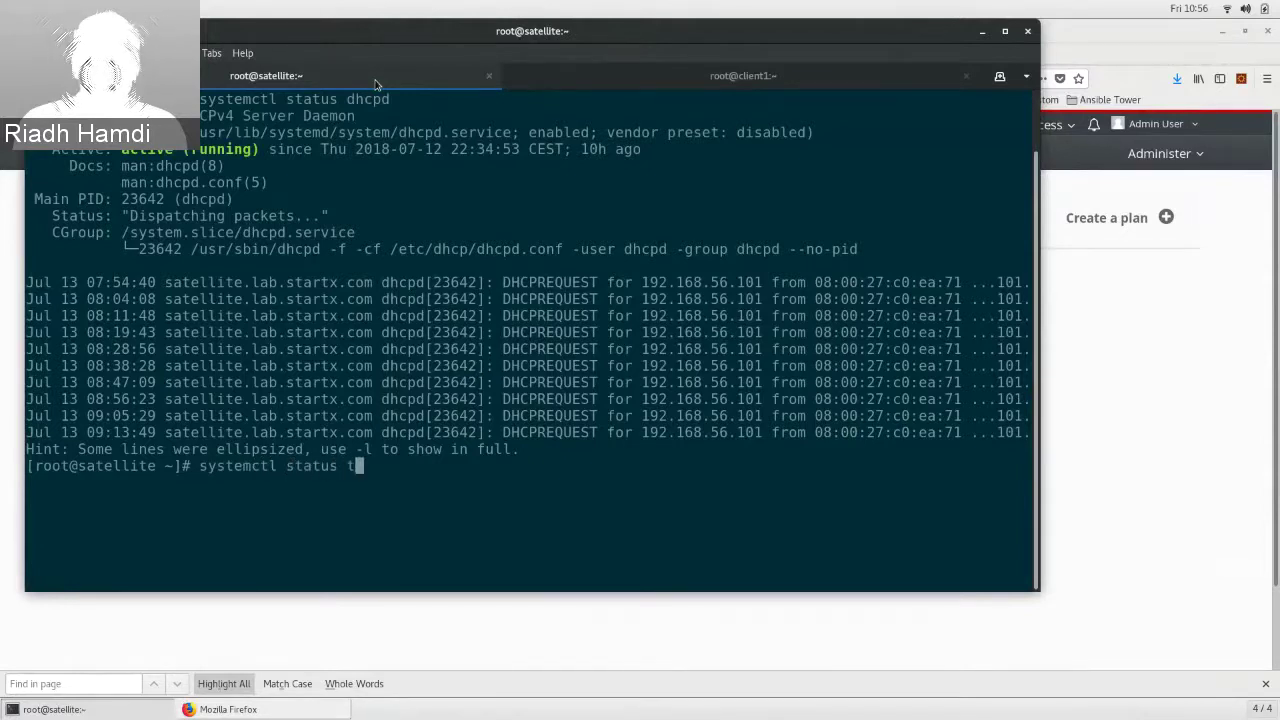
pyautogui.write('ftp')
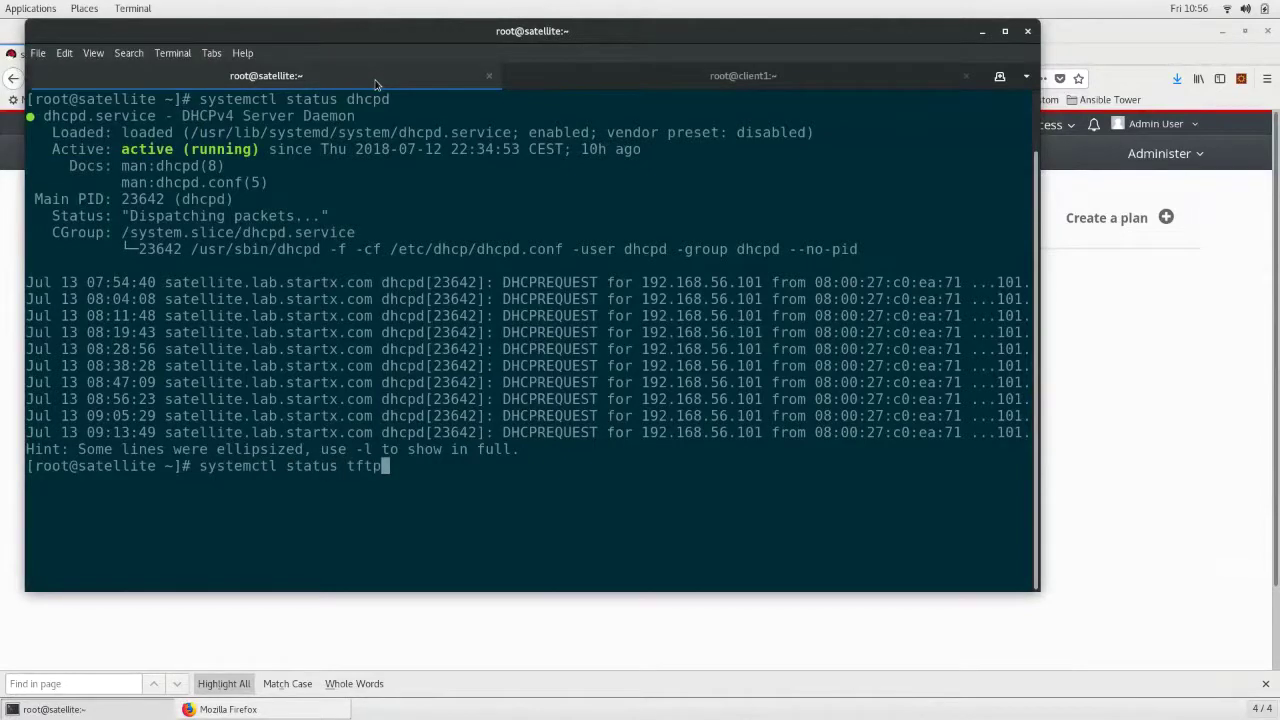
pyautogui.press('Return')
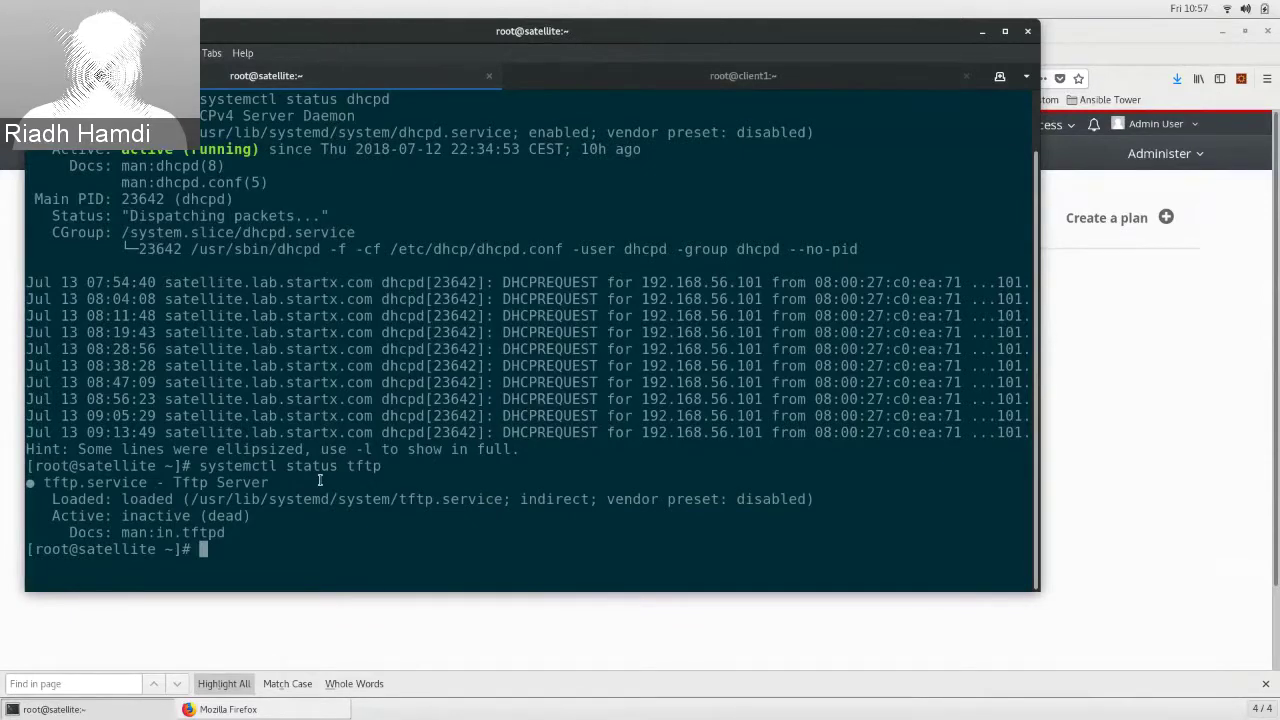
pyautogui.hotkey('ctrl', 'l')
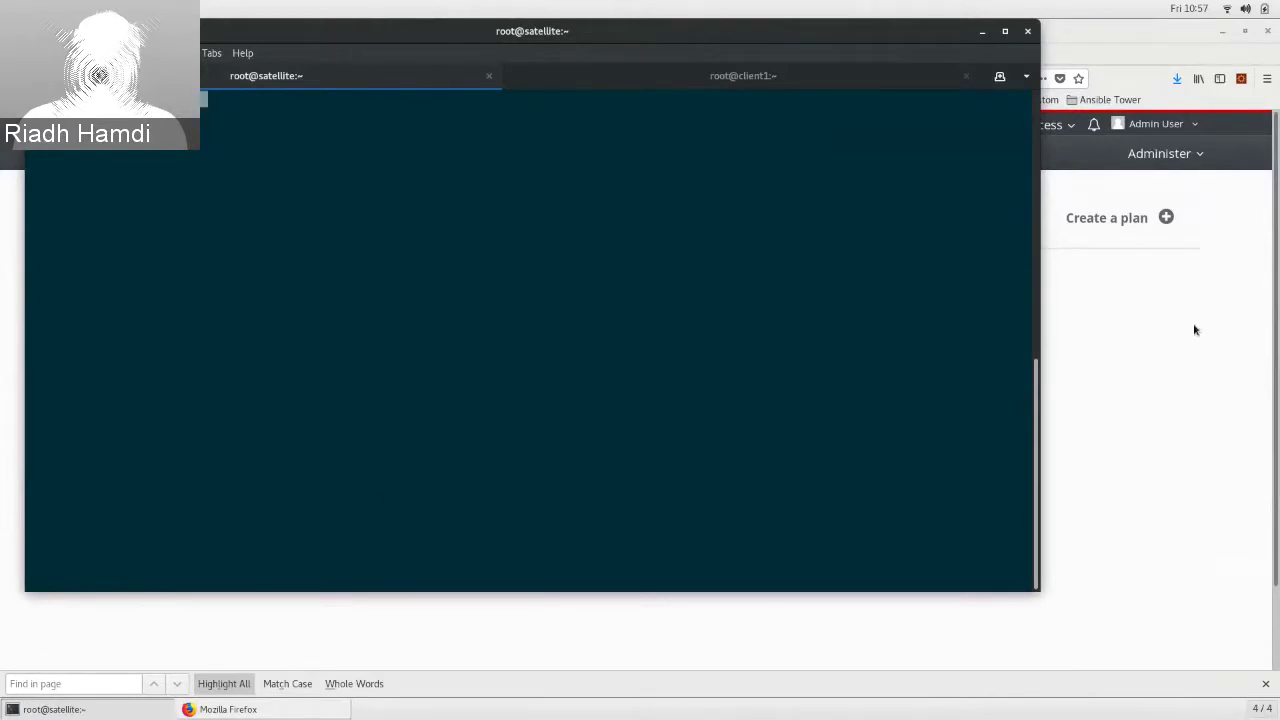
# Create a new host named client2 with host group RHEL_7_5_BASE_HG in location Paris
pyautogui.click(1194, 330)
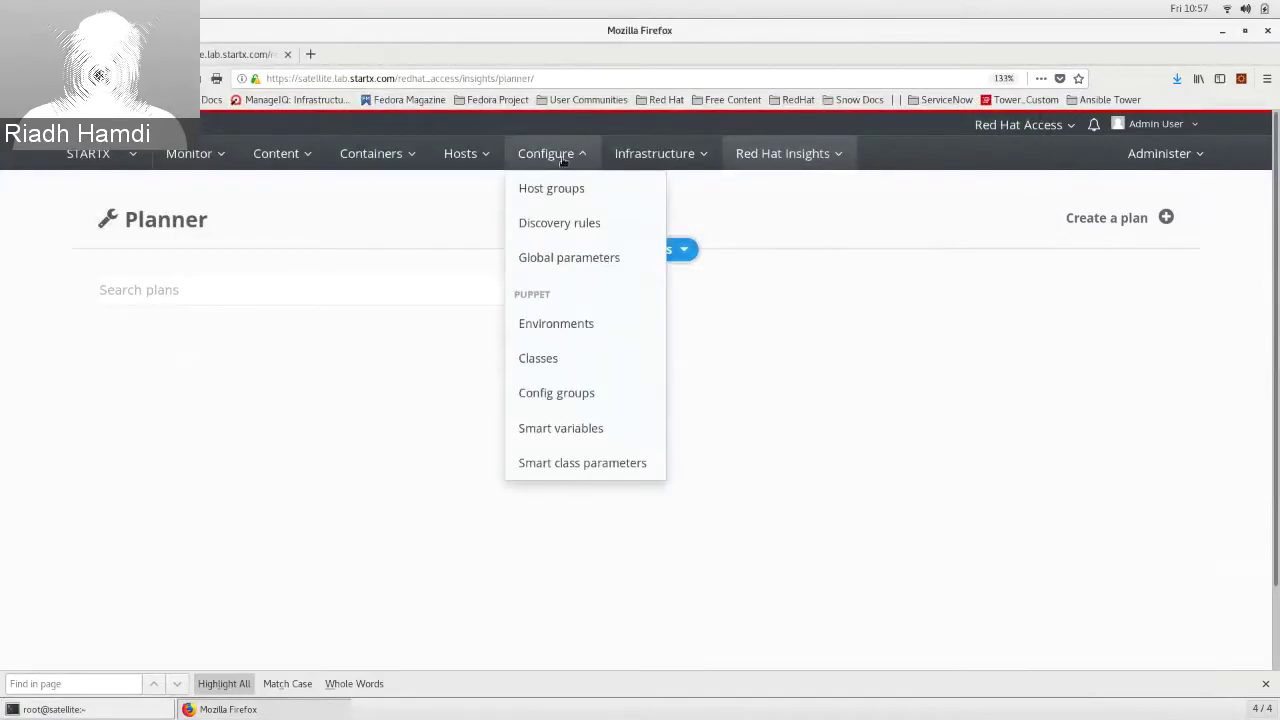
pyautogui.moveTo(479, 165)
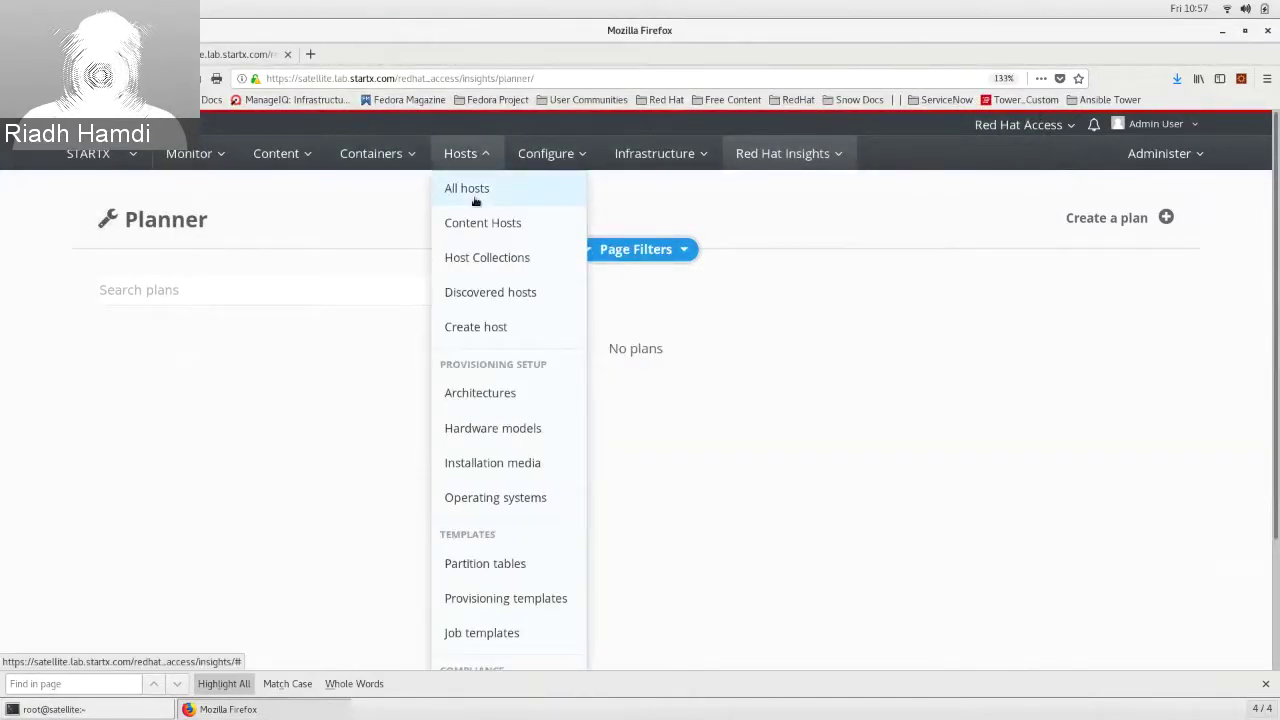
pyautogui.click(499, 338)
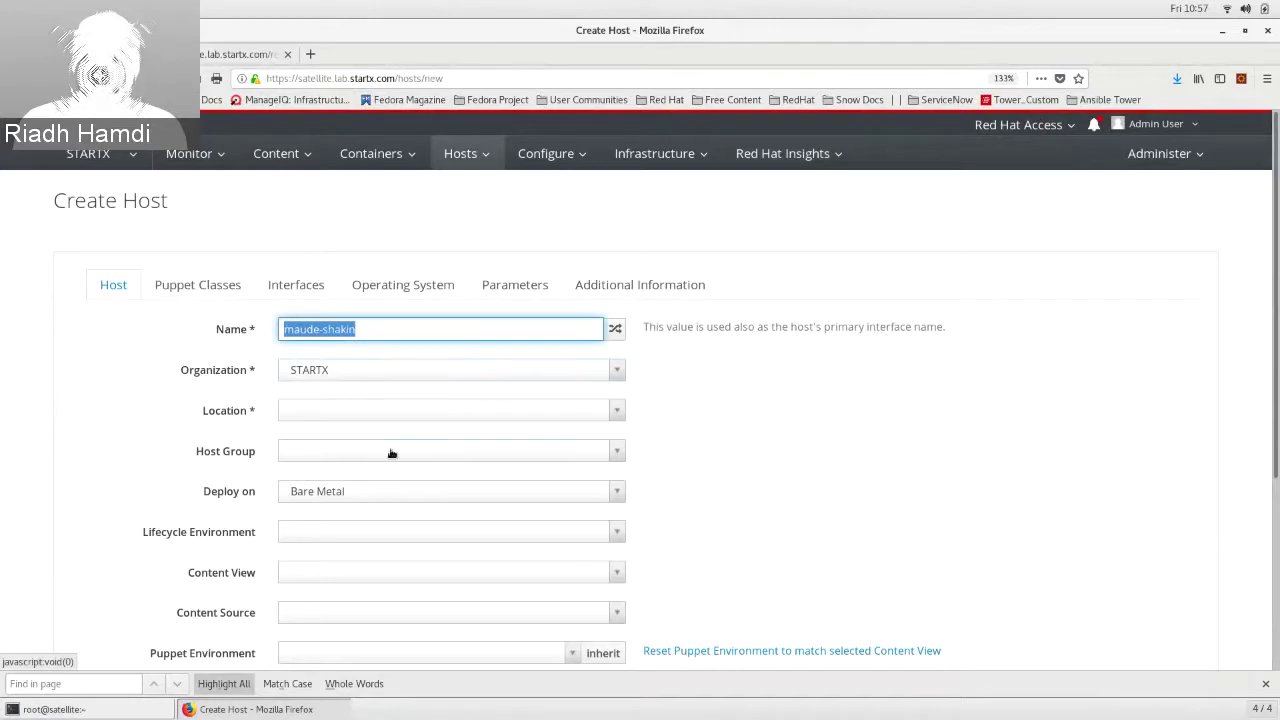
pyautogui.click(391, 451)
pyautogui.click(386, 508)
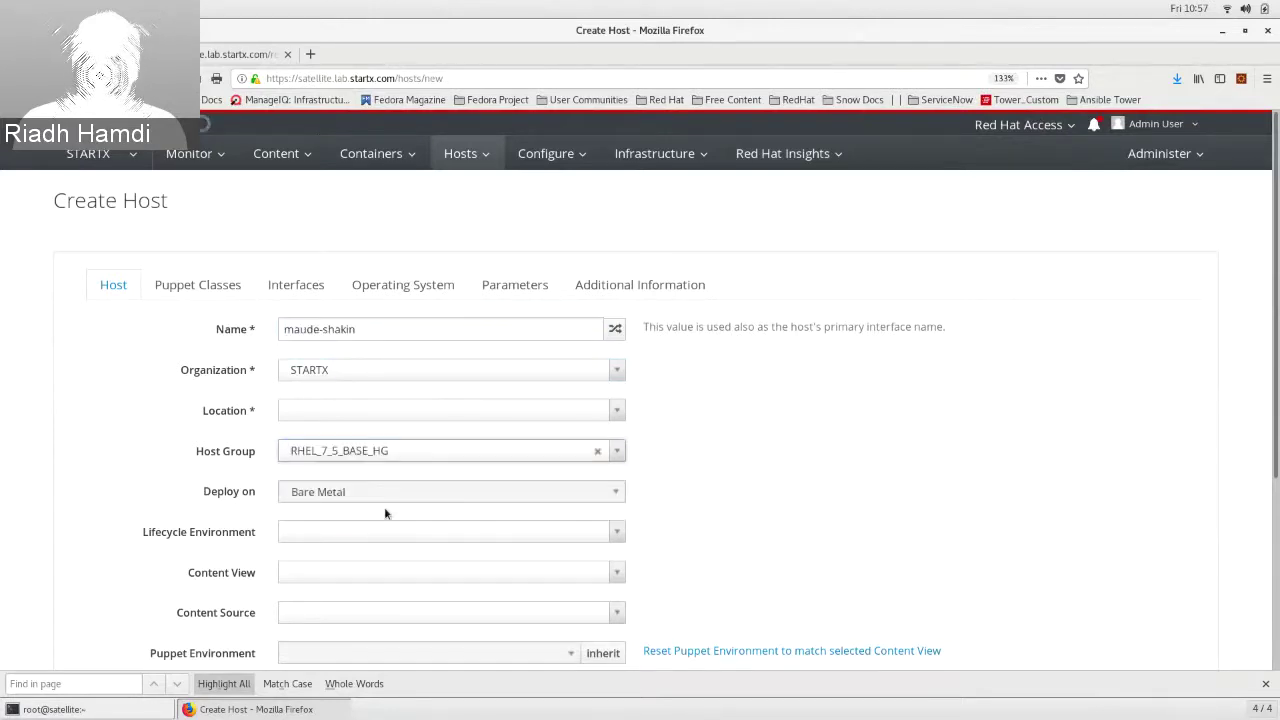
pyautogui.click(357, 410)
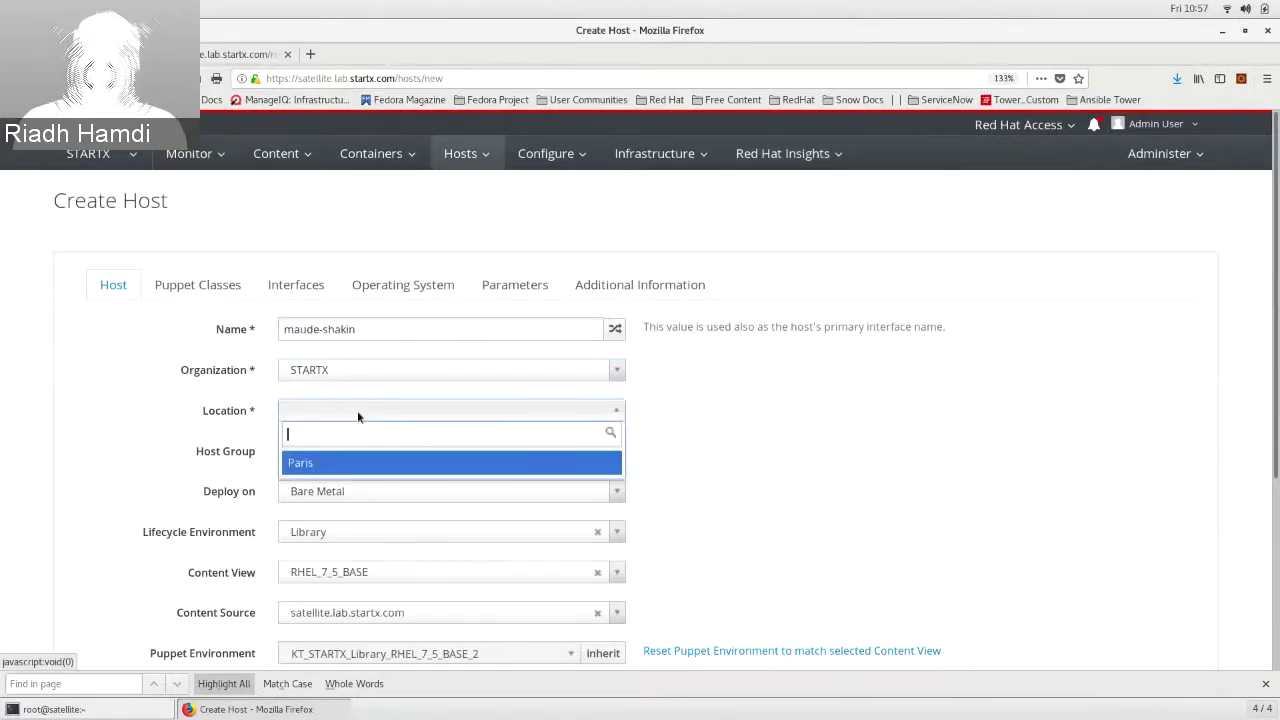
pyautogui.click(357, 462)
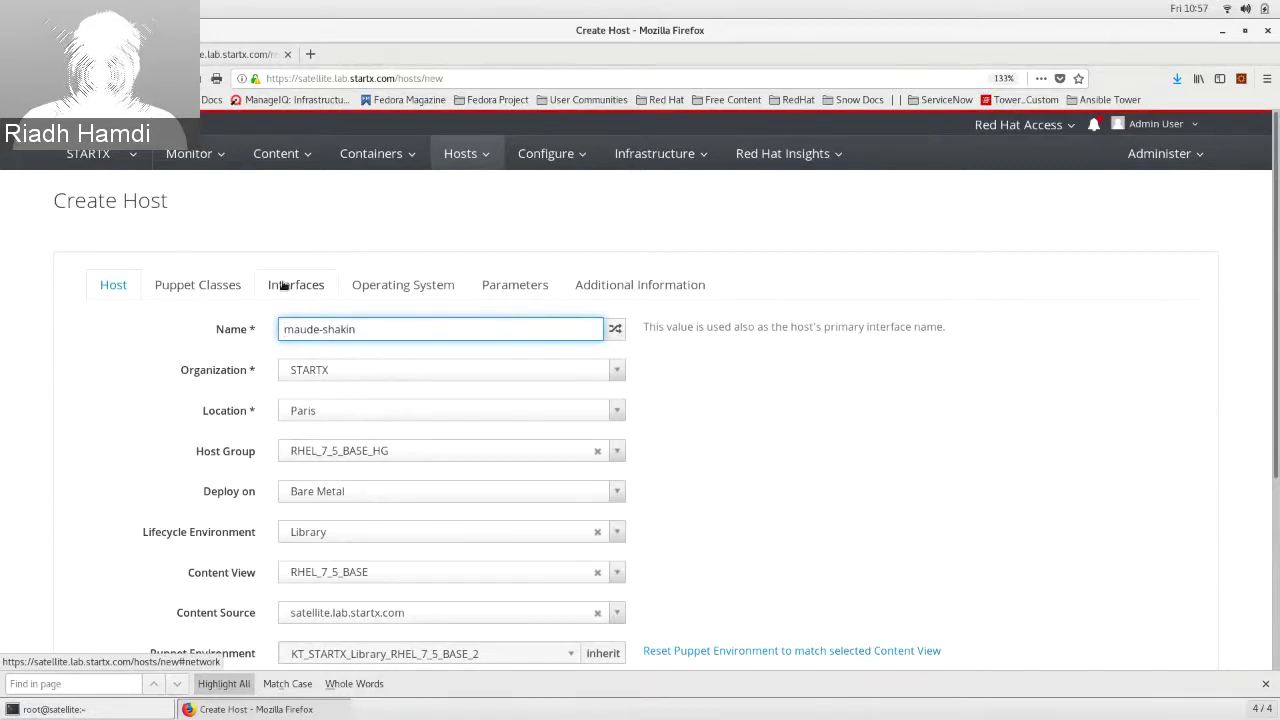
pyautogui.moveTo(369, 331); pyautogui.dragTo(239, 318)
pyautogui.write('client2')
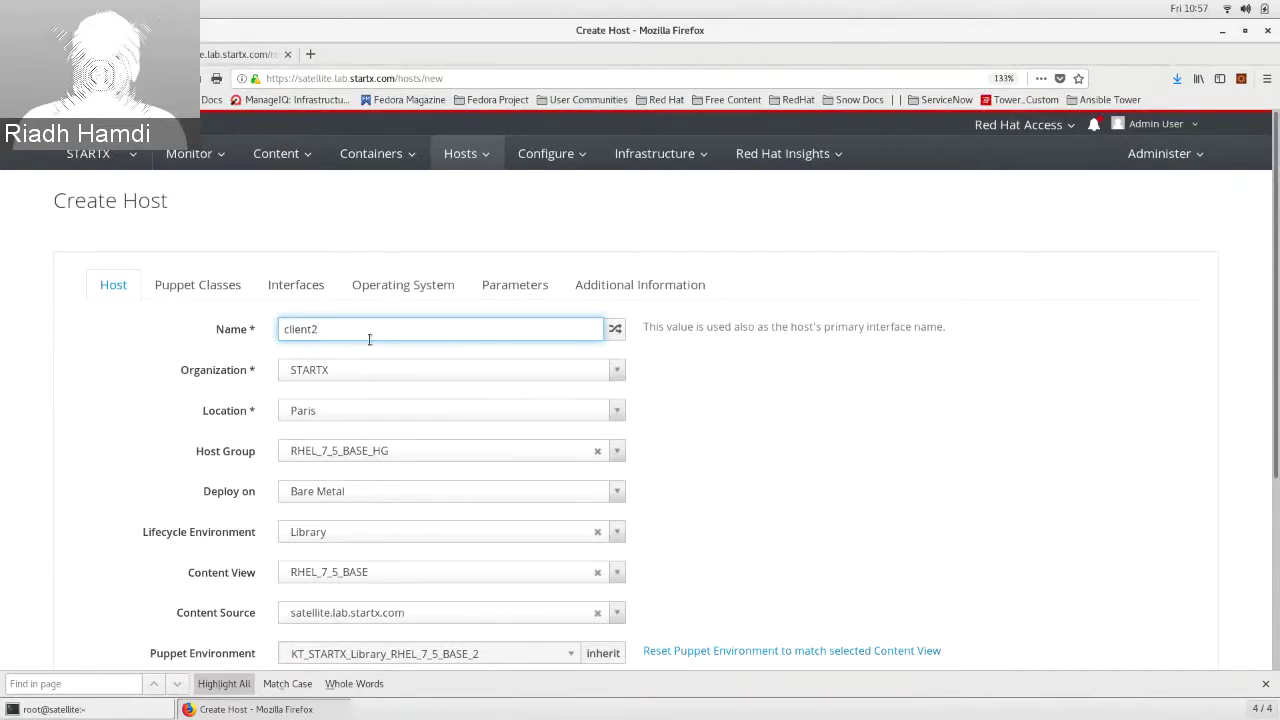
# Open client2's existing network interface for editing, ready for its MAC address
pyautogui.click(303, 285)
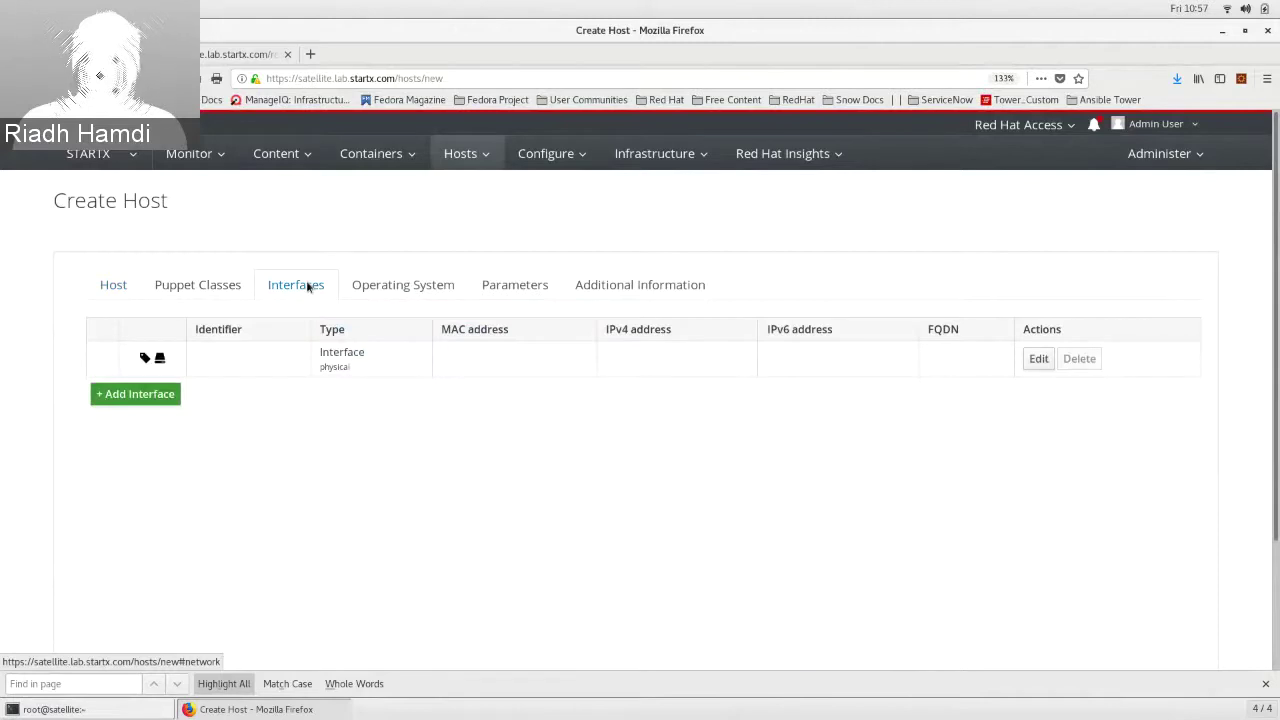
pyautogui.click(1038, 359)
pyautogui.click(486, 243)
pyautogui.write('8')
pyautogui.press('BackSpace')
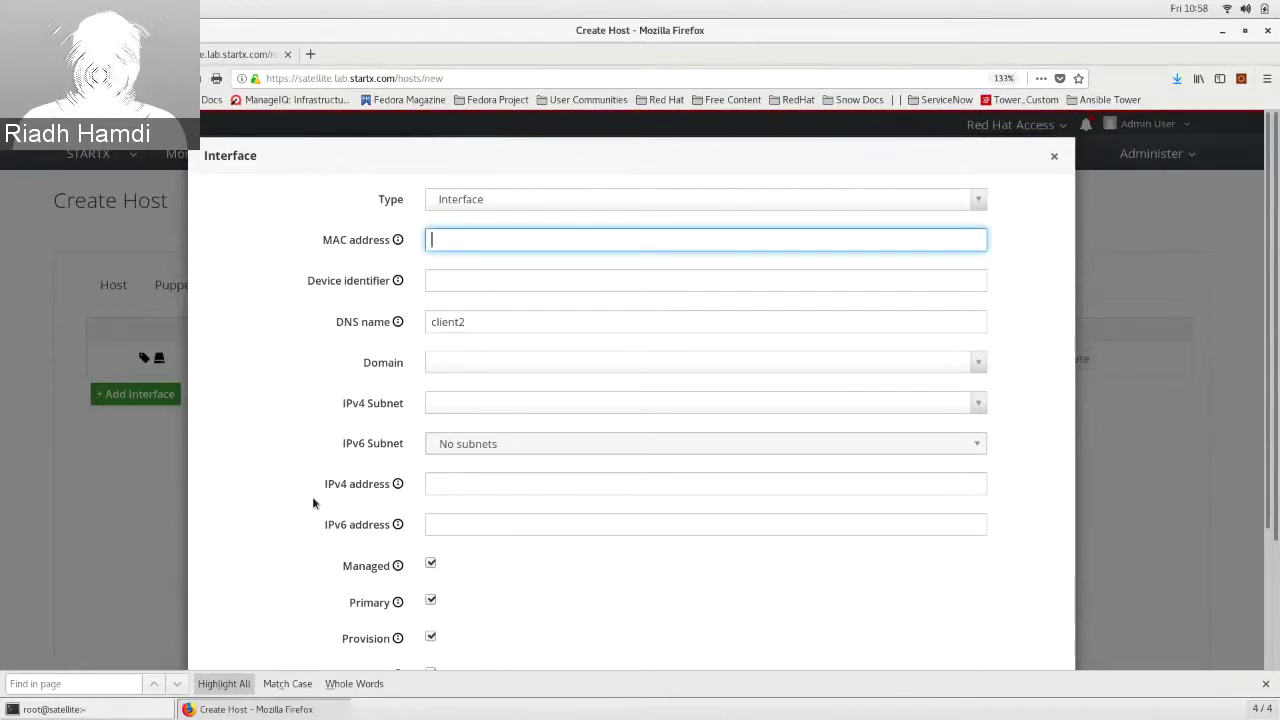
pyautogui.hotkey('ctrl', 'alt', 'Up')
pyautogui.hotkey('ctrl', 'alt', 'Up')
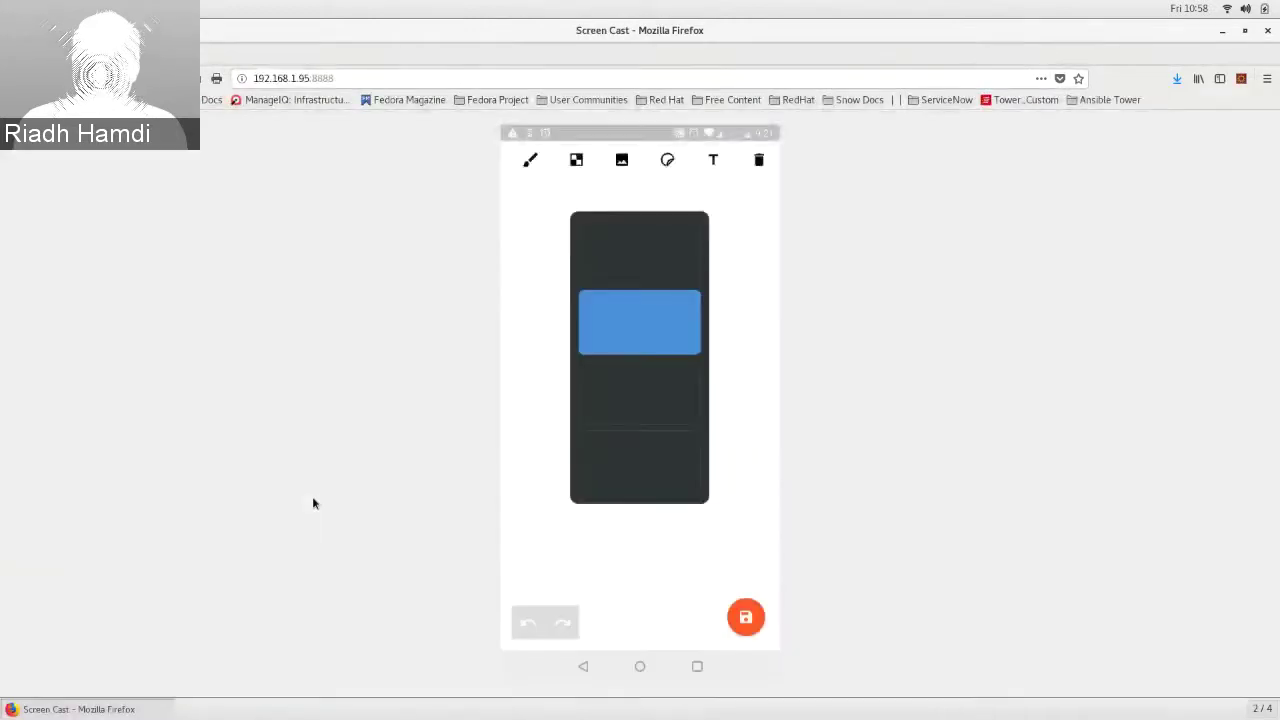
# Copy MAC 080027CDA7E0 from the Satellite client2 VM's Adapter 2 and paste it into Satellite
pyautogui.hotkey('ctrl', 'alt', 'Down')
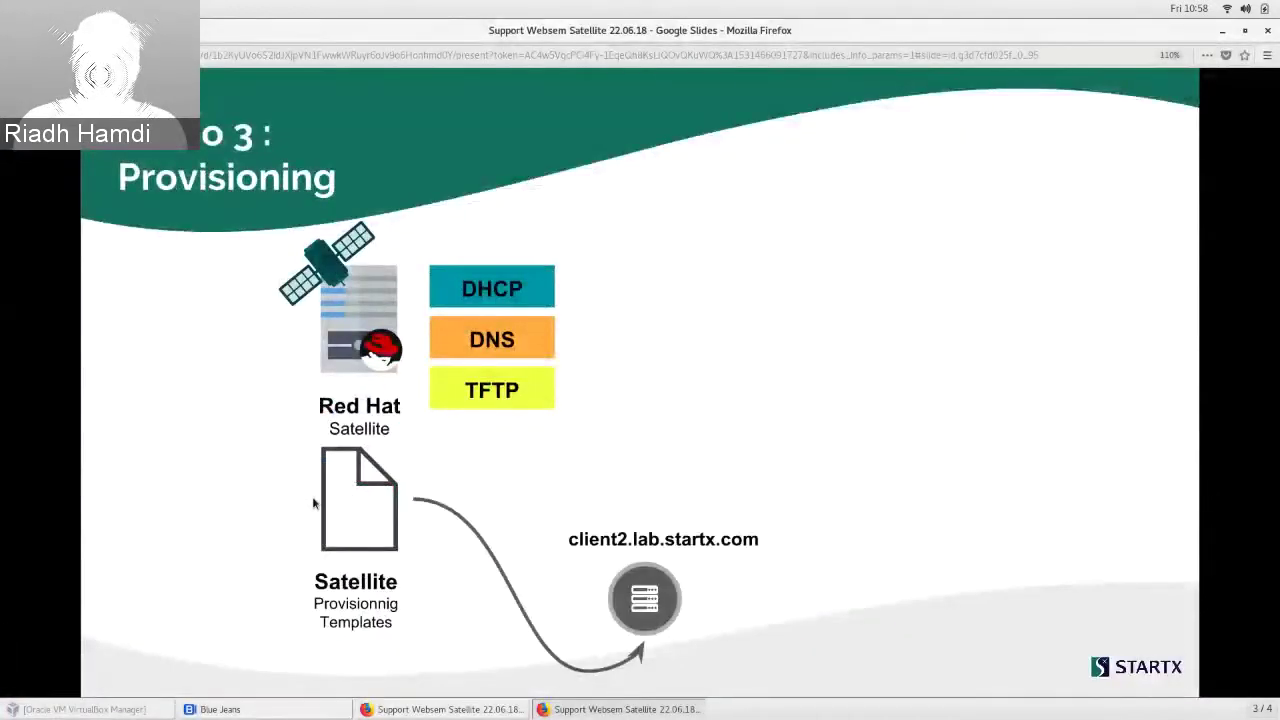
pyautogui.click(134, 710)
pyautogui.click(470, 535)
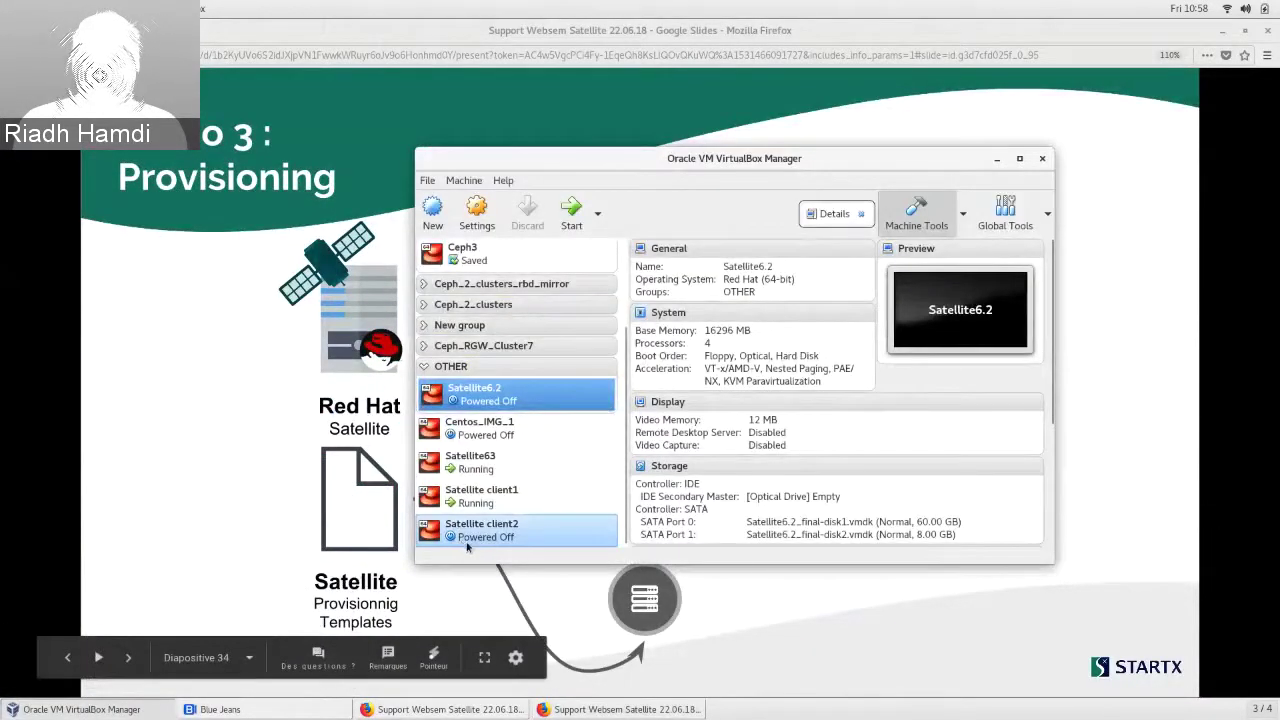
pyautogui.click(478, 212)
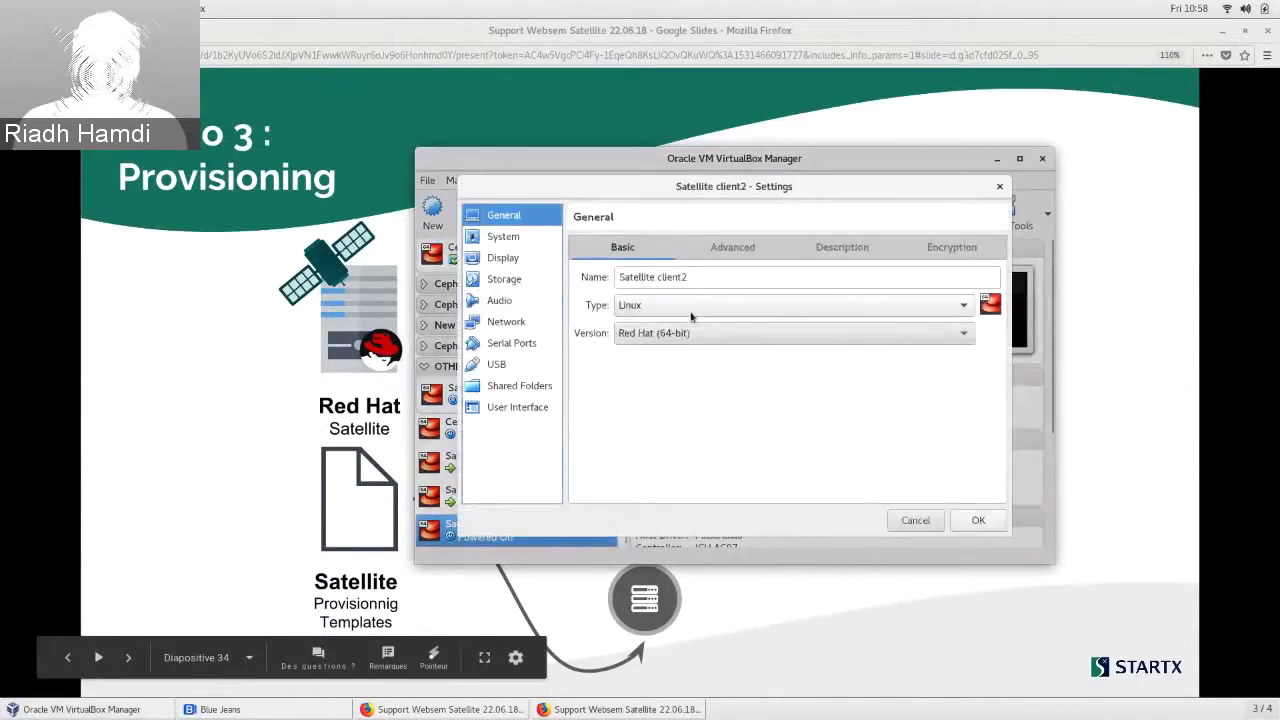
pyautogui.click(508, 323)
pyautogui.click(720, 249)
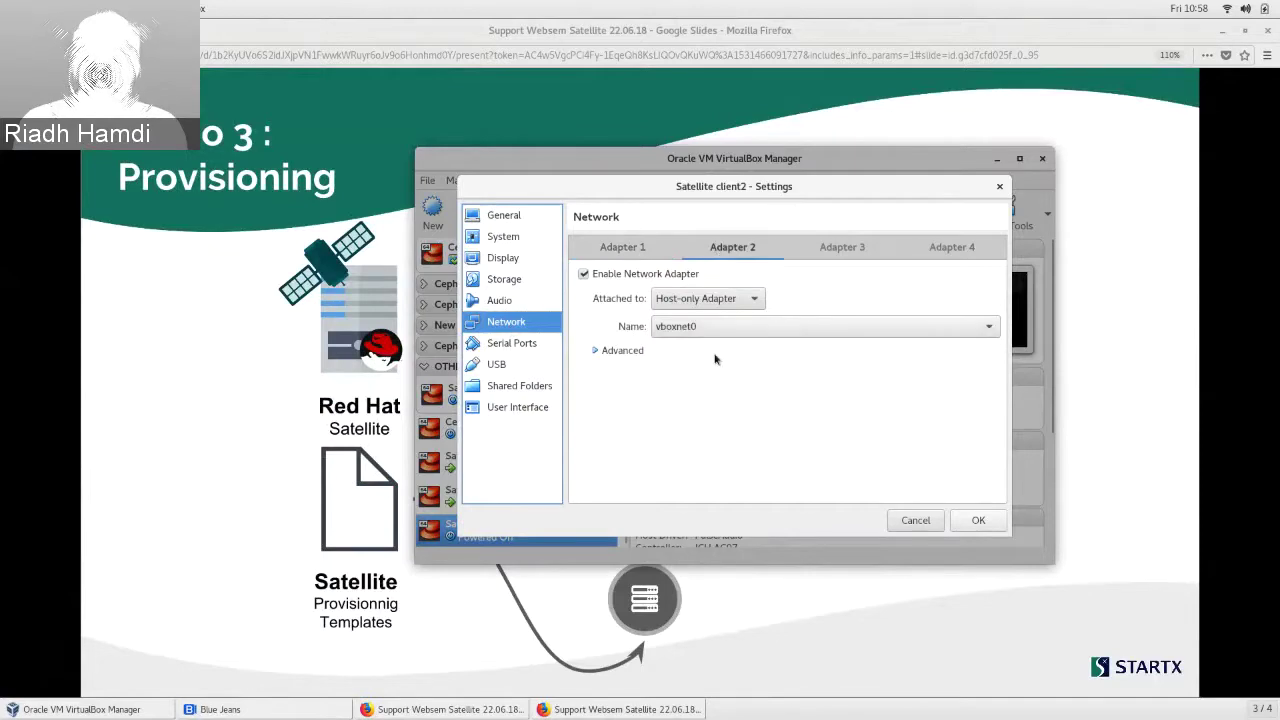
pyautogui.click(597, 349)
pyautogui.moveTo(776, 428); pyautogui.dragTo(636, 430)
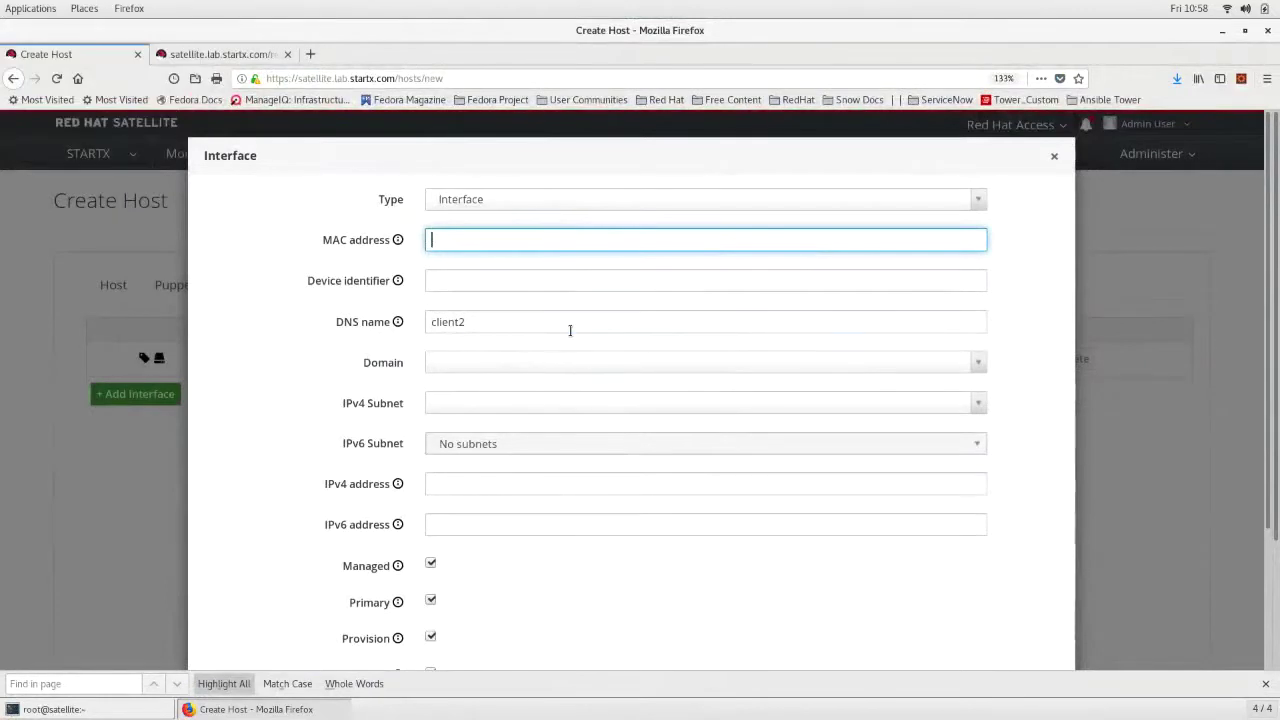
pyautogui.write('080027CDA7E0')
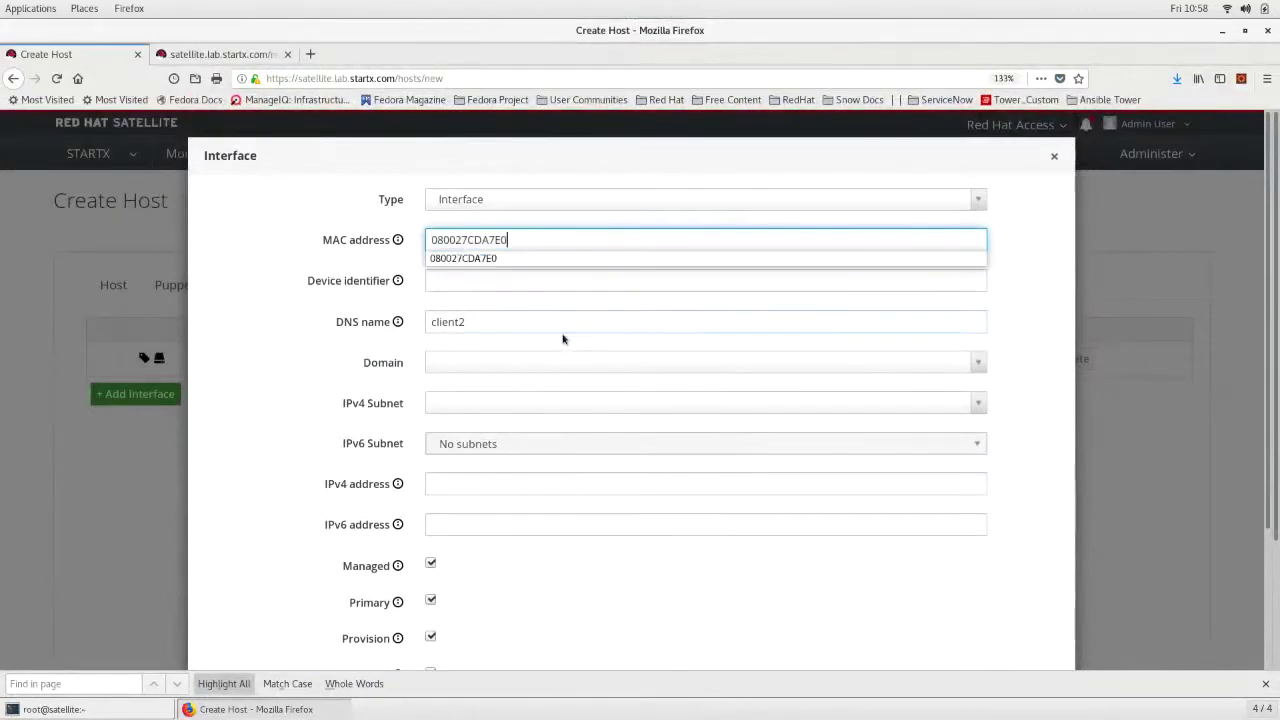
# Save client2's interface with MAC 080027CDA7E0, domain lab.startx.com and IPv4 192.168.56.4
pyautogui.click(492, 260)
pyautogui.click(480, 278)
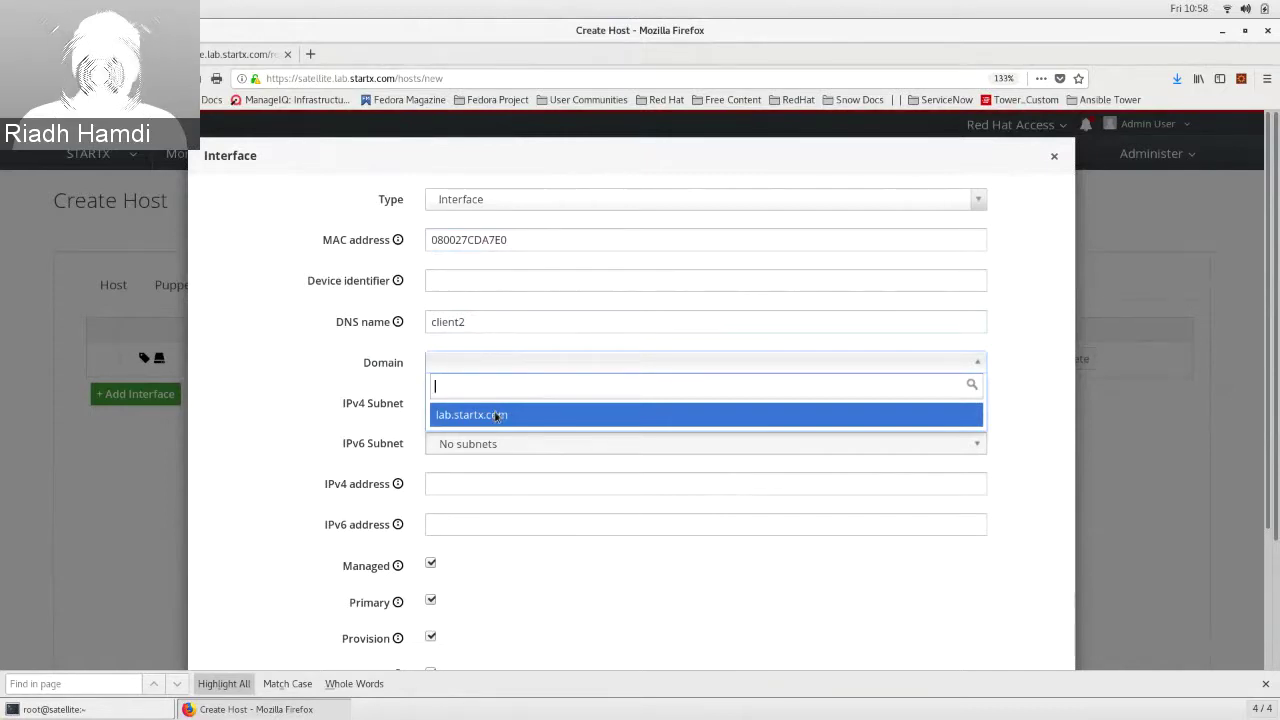
pyautogui.click(496, 415)
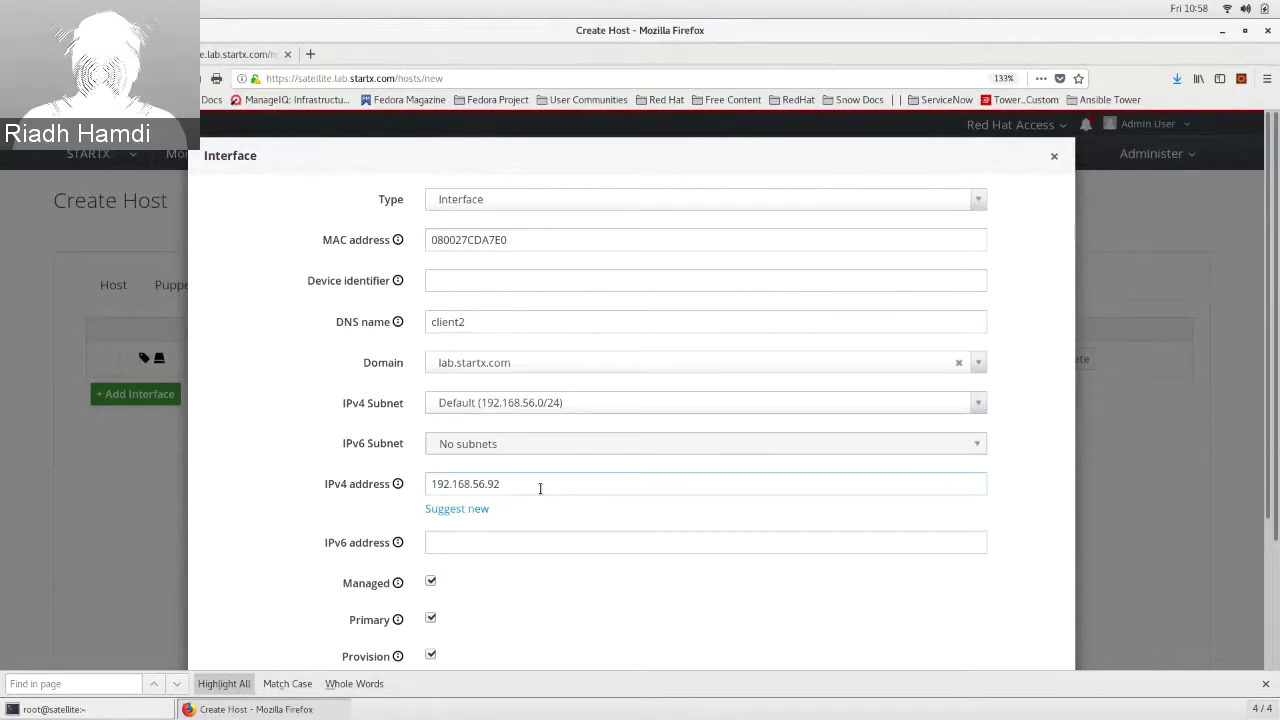
pyautogui.click(482, 511)
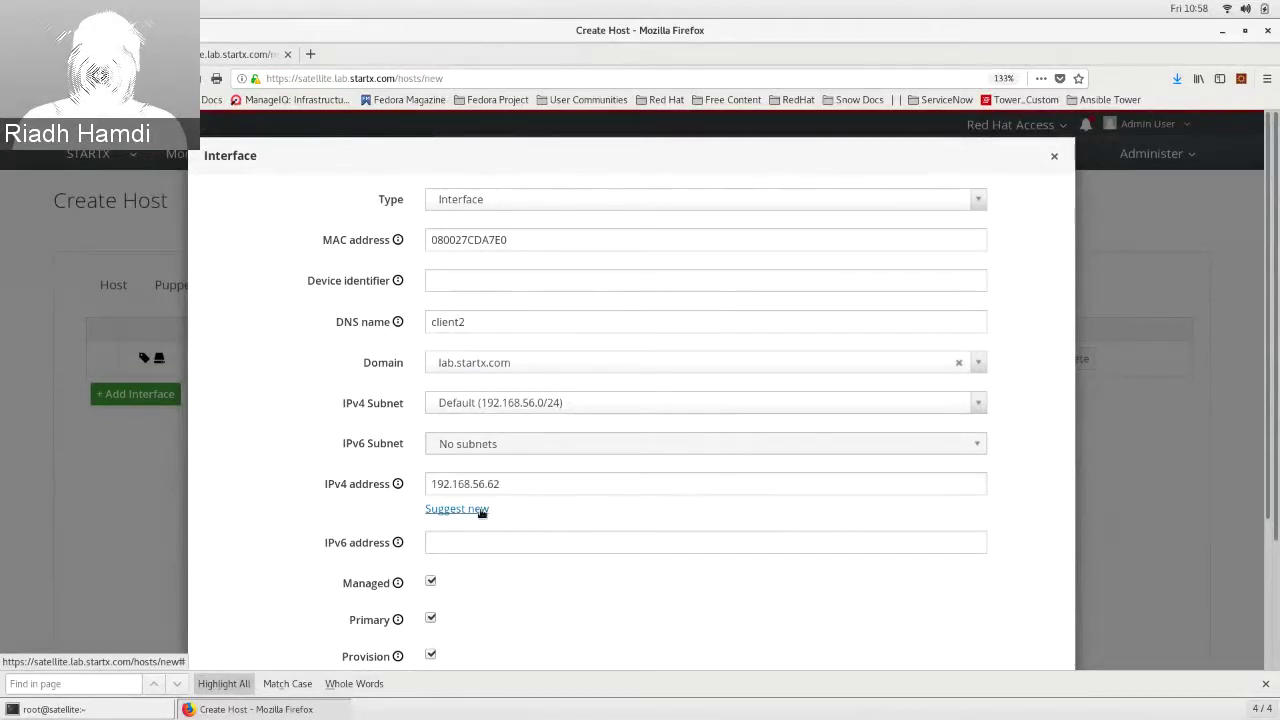
pyautogui.click(517, 482)
pyautogui.press('BackSpace')
pyautogui.press('BackSpace')
pyautogui.write('4')
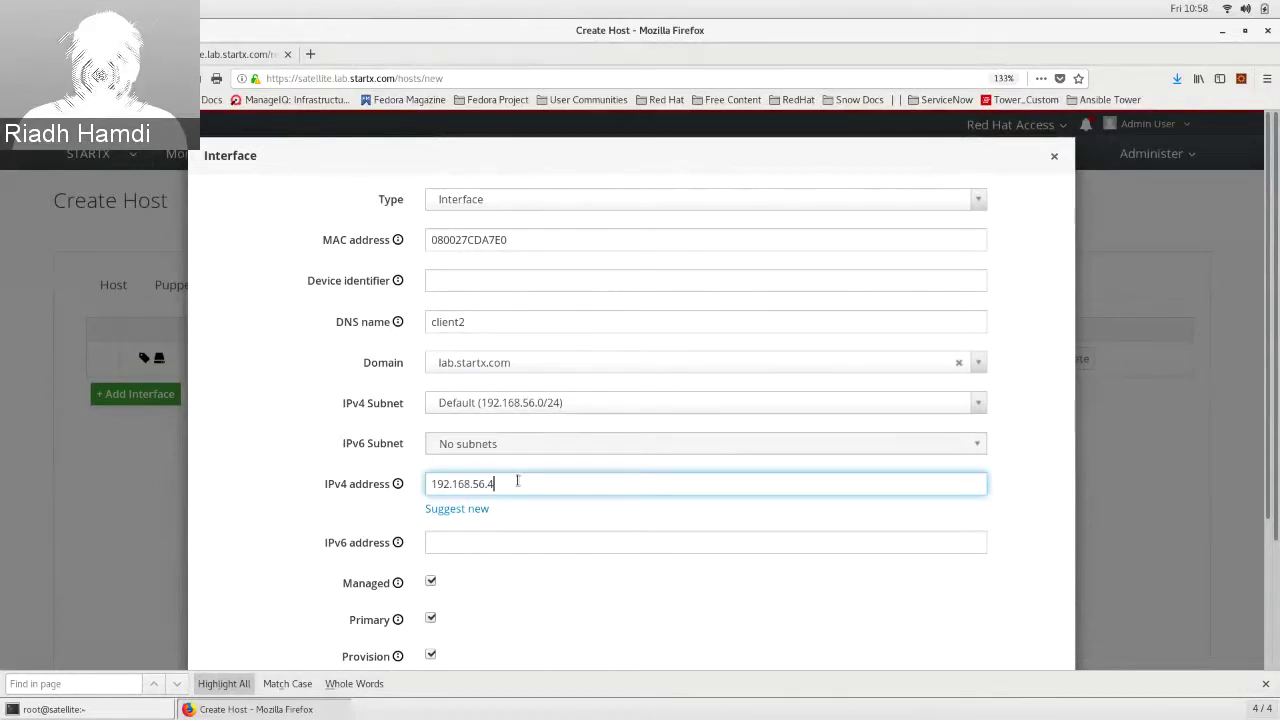
pyautogui.scroll(-3, 517, 481)
pyautogui.click(1046, 618)
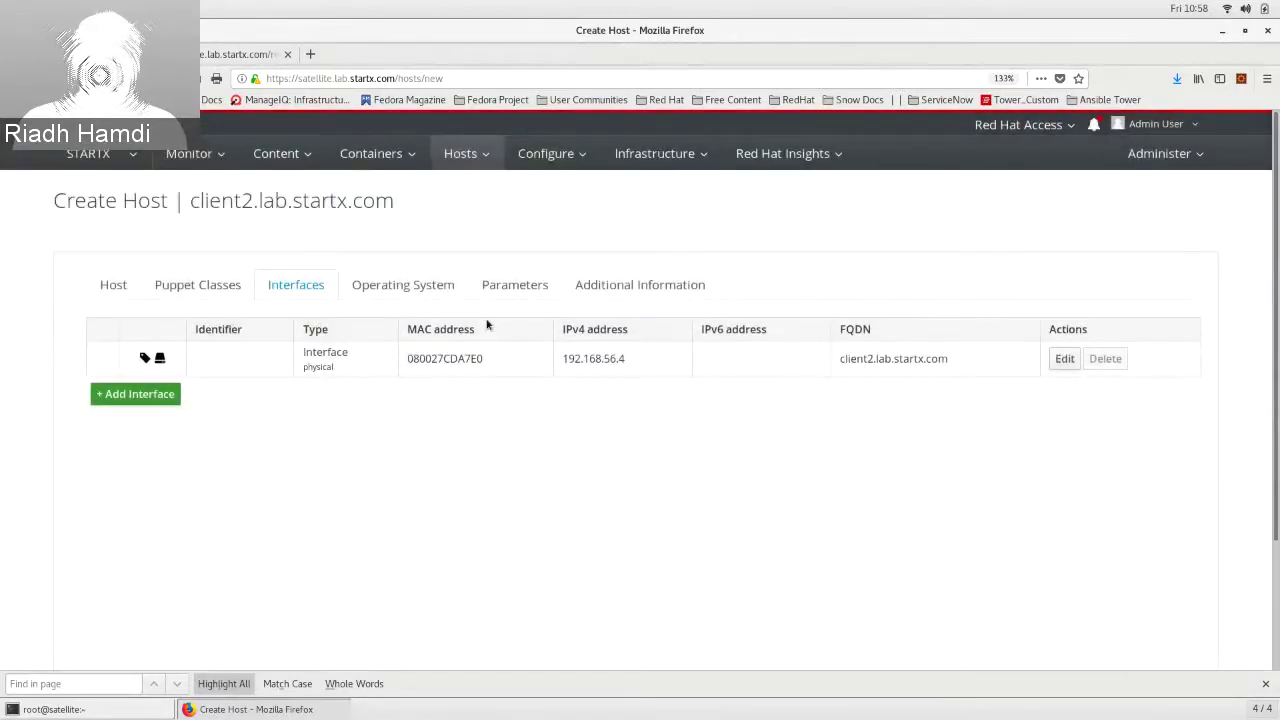
# Keep x86_64 architecture, enter a root password, and submit the client2 host form
pyautogui.click(416, 288)
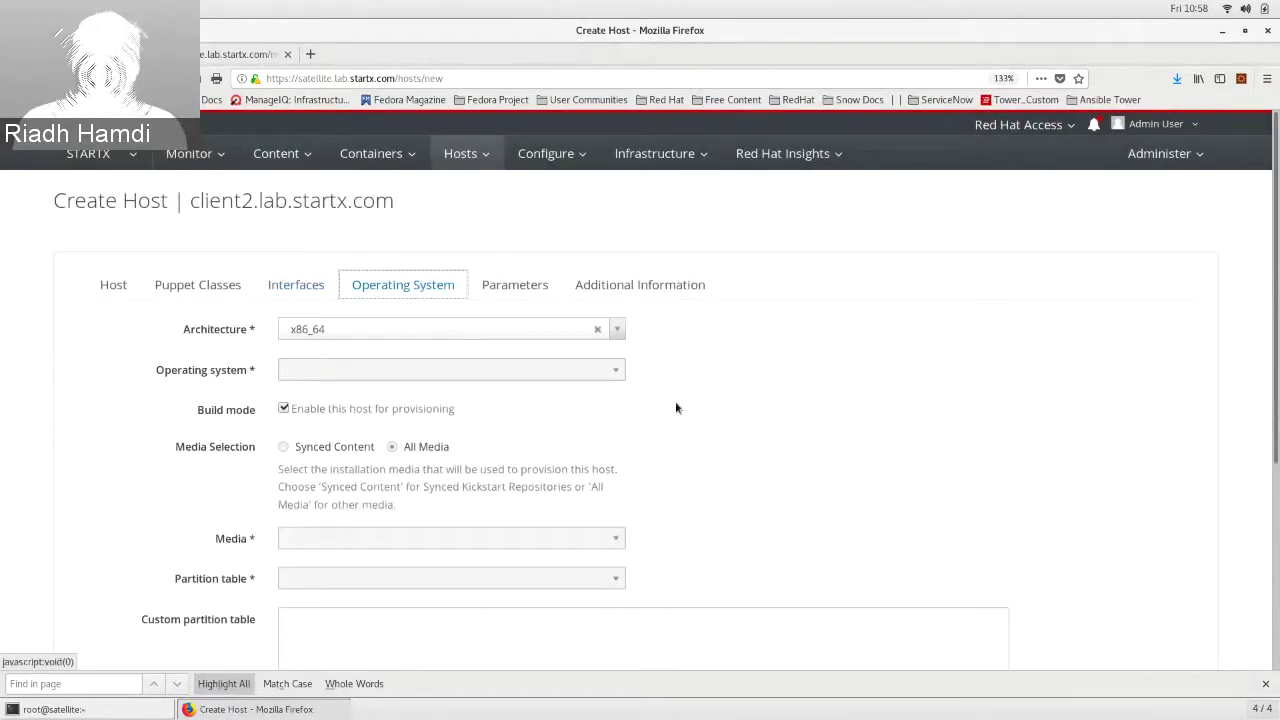
pyautogui.scroll(-1, 650, 370)
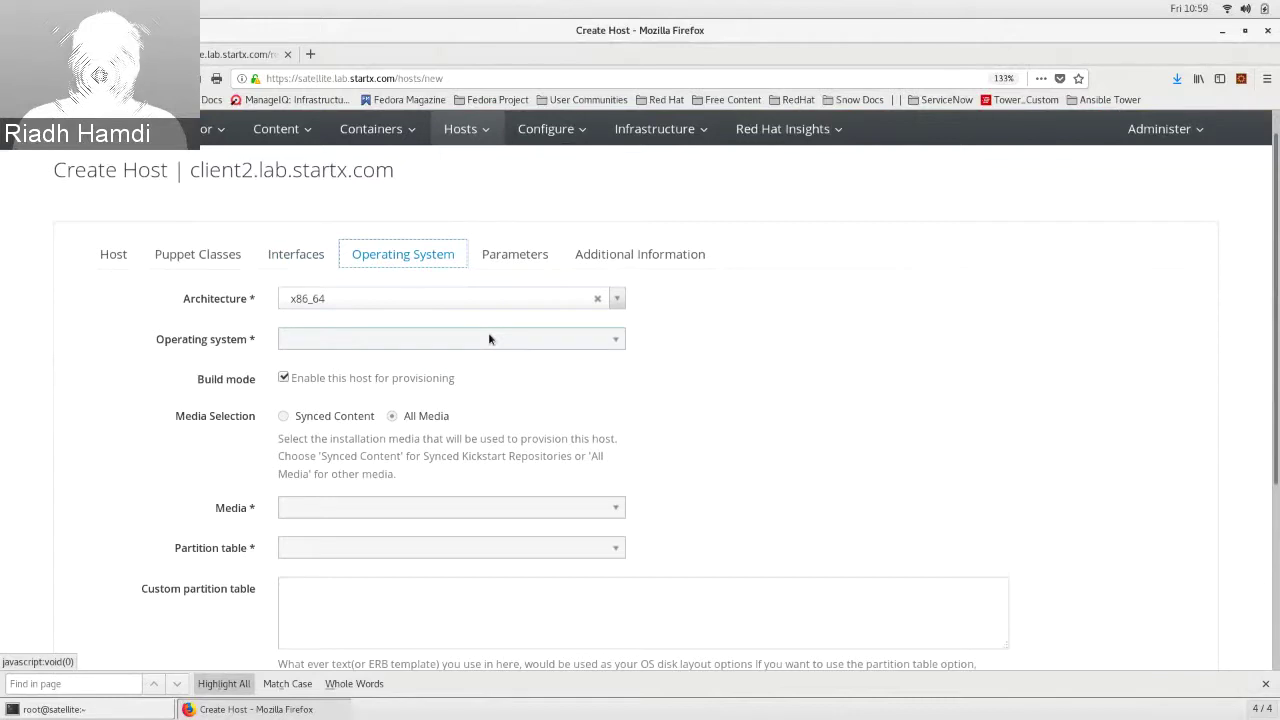
pyautogui.click(459, 303)
pyautogui.click(425, 372)
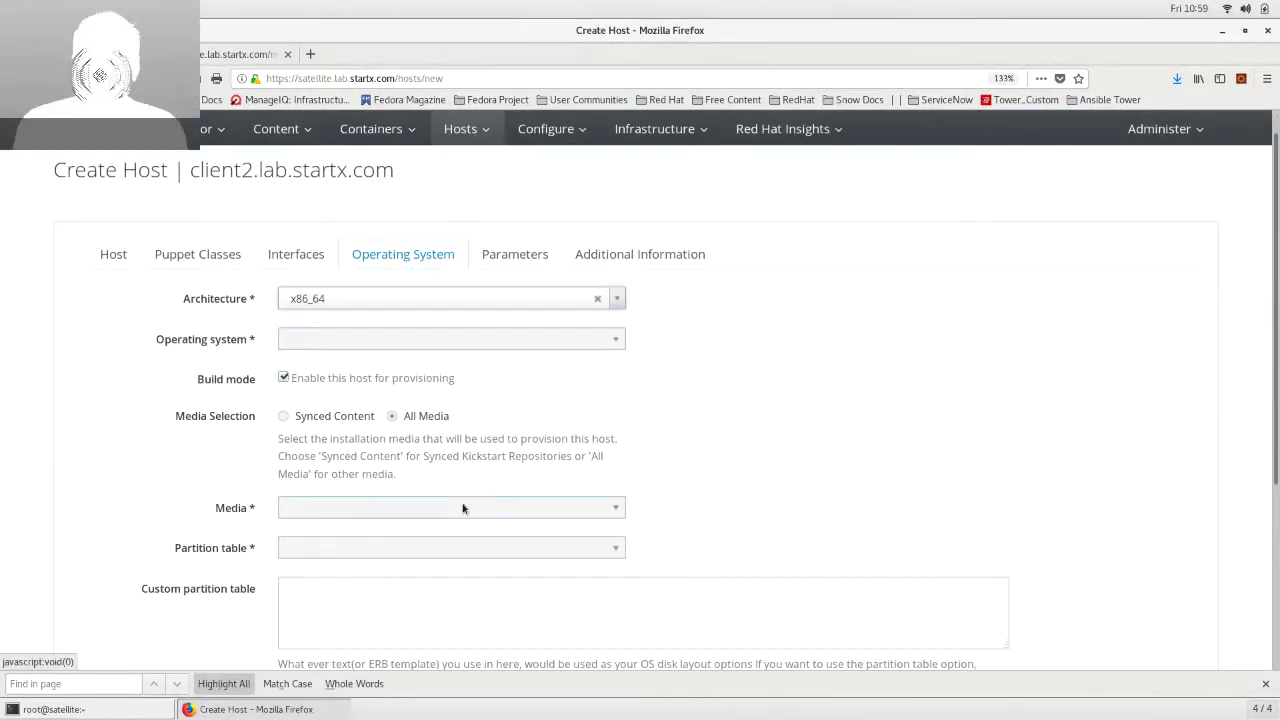
pyautogui.scroll(-3, 462, 508)
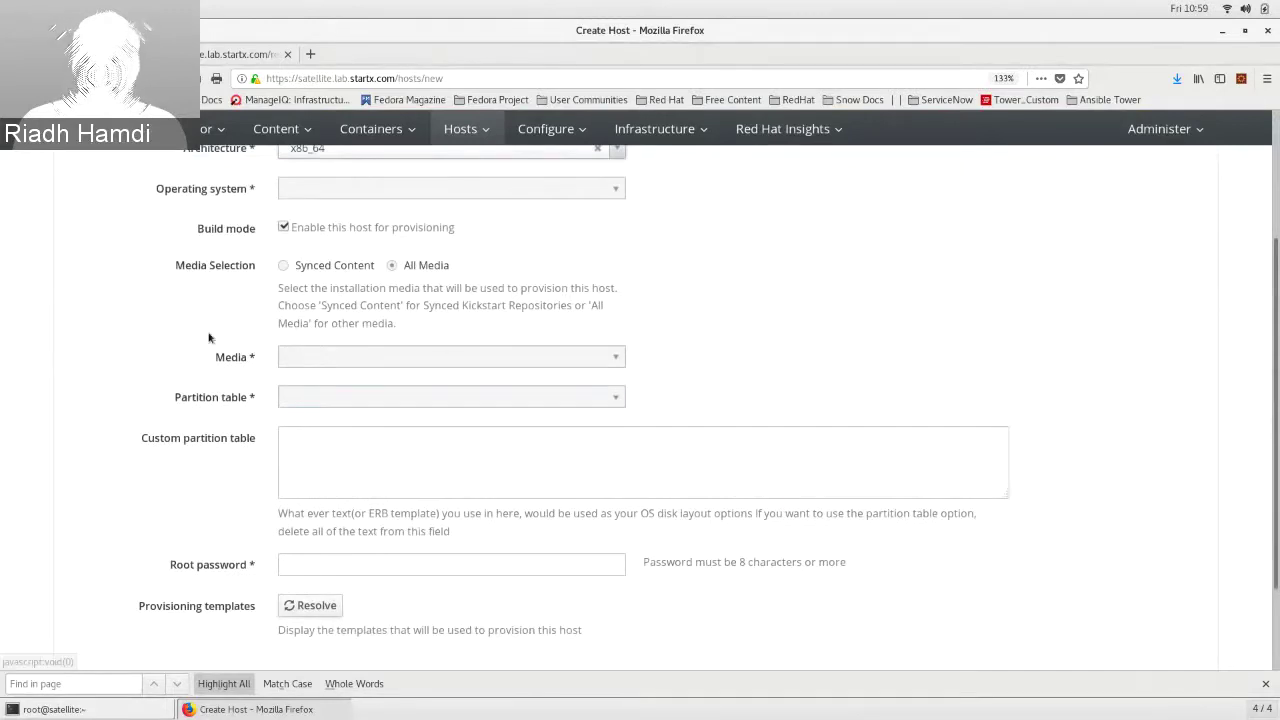
pyautogui.scroll(-2, 369, 364)
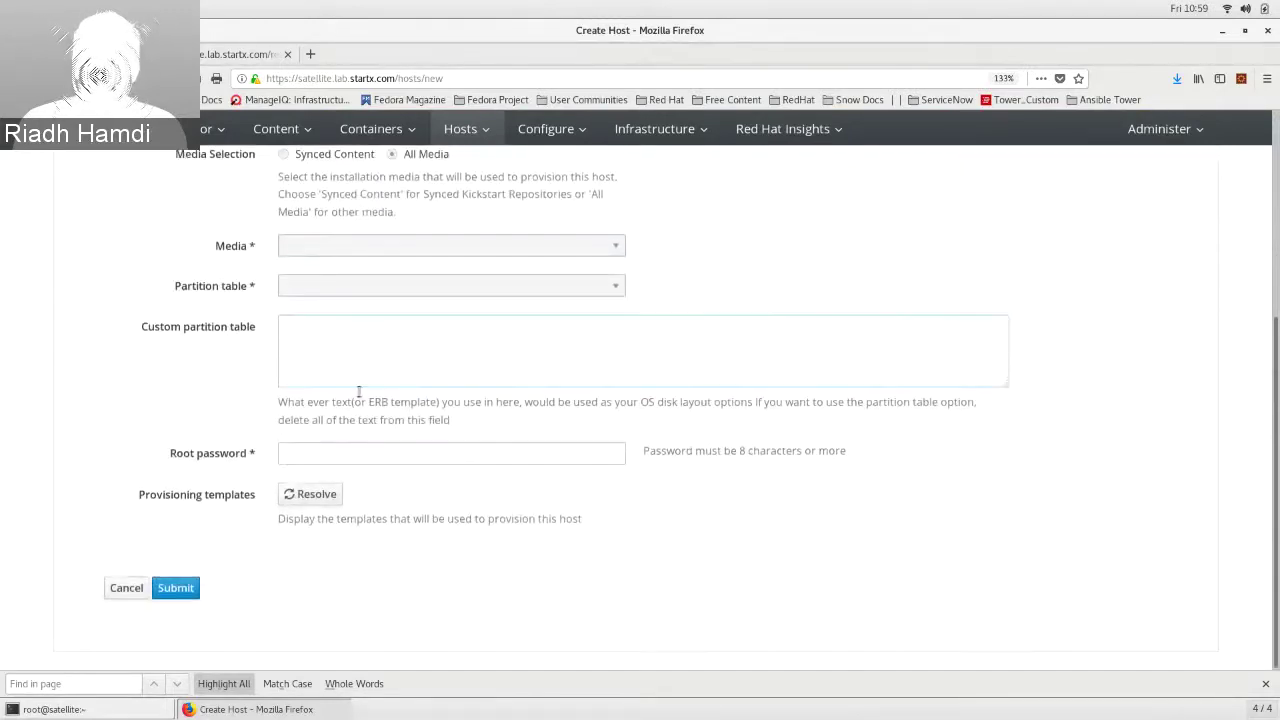
pyautogui.click(328, 450)
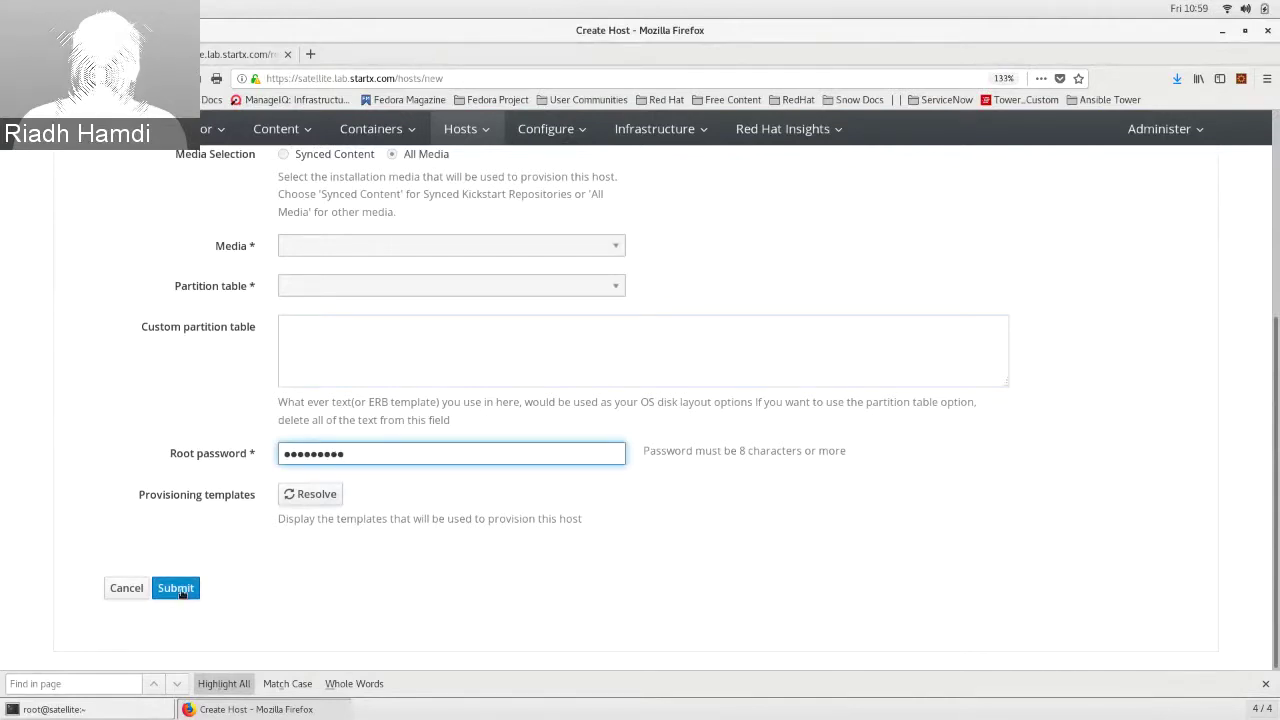
pyautogui.click(176, 589)
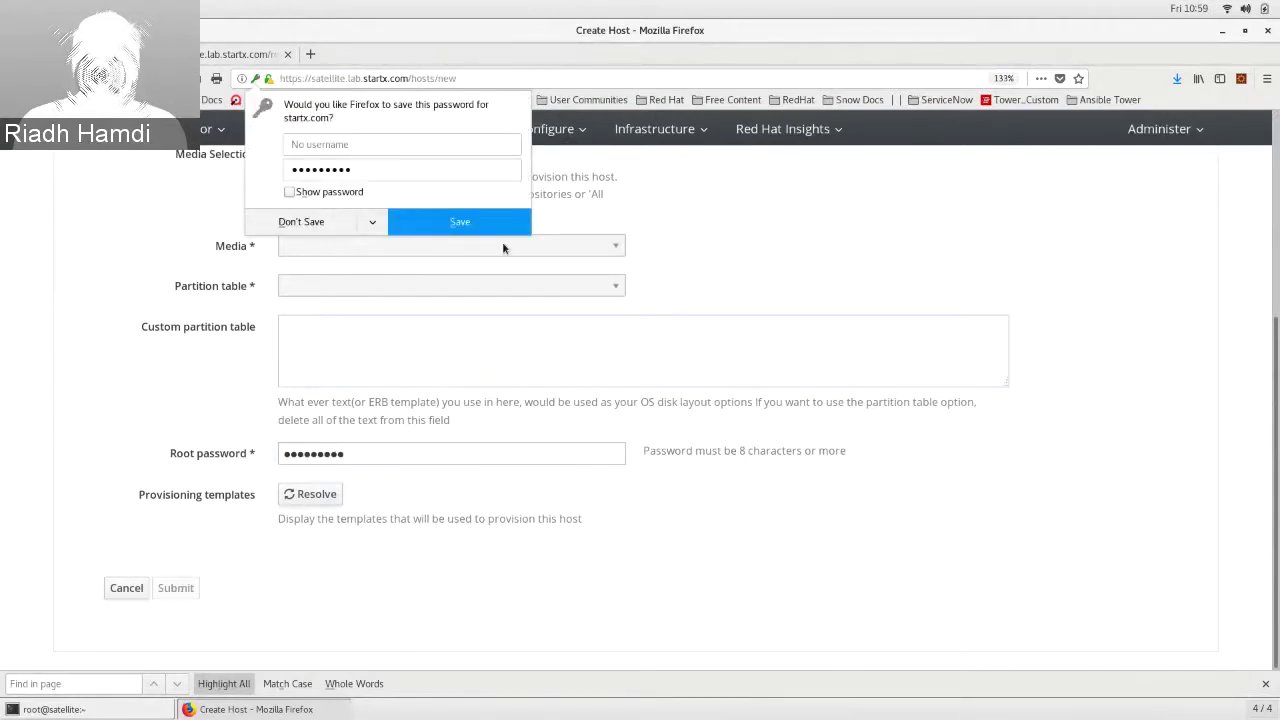
pyautogui.click(460, 224)
# Dismiss the conflict warning, select CentOS mirror media, re-enter the root password, and resubmit
pyautogui.click(868, 349)
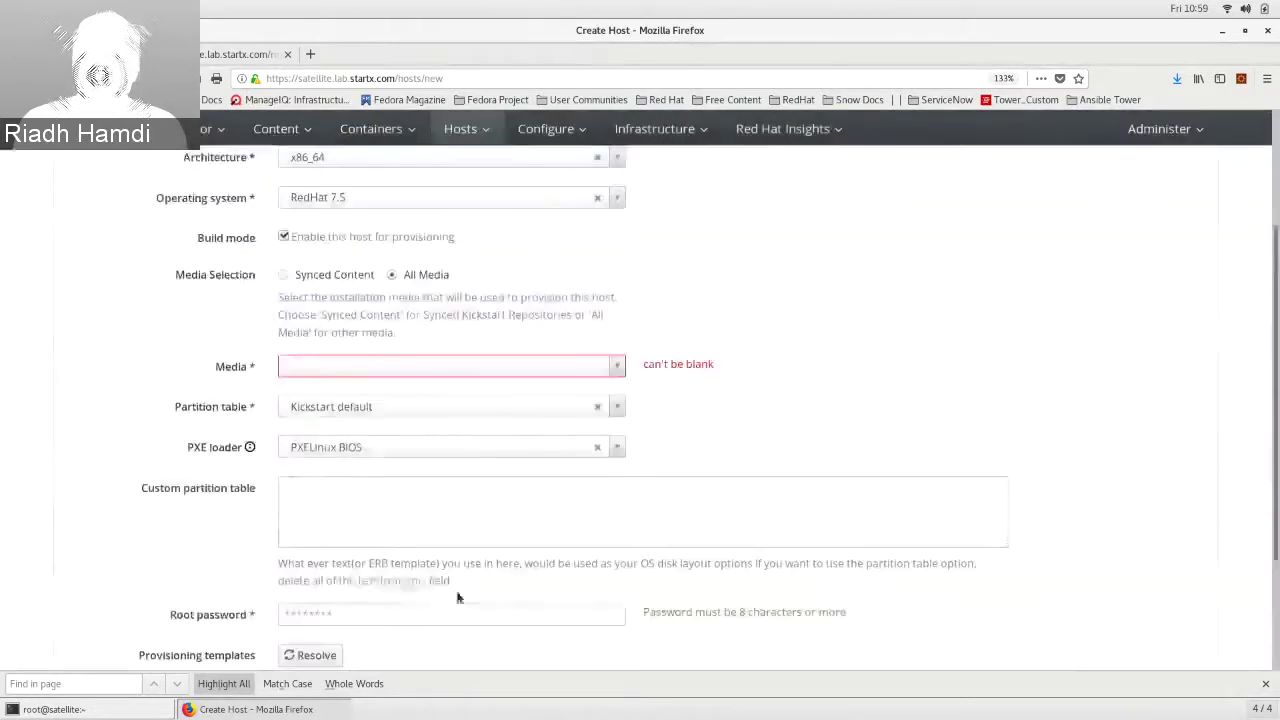
pyautogui.scroll(-1, 420, 480)
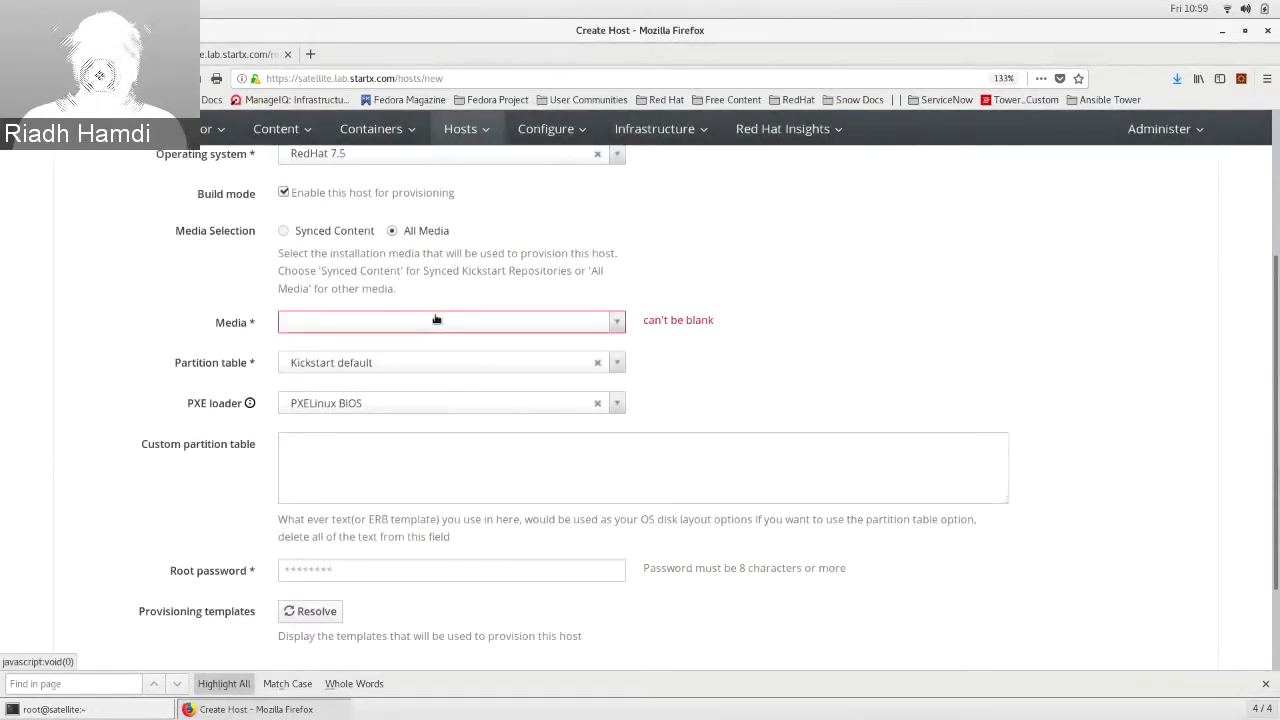
pyautogui.scroll(1, 430, 340)
pyautogui.click(421, 362)
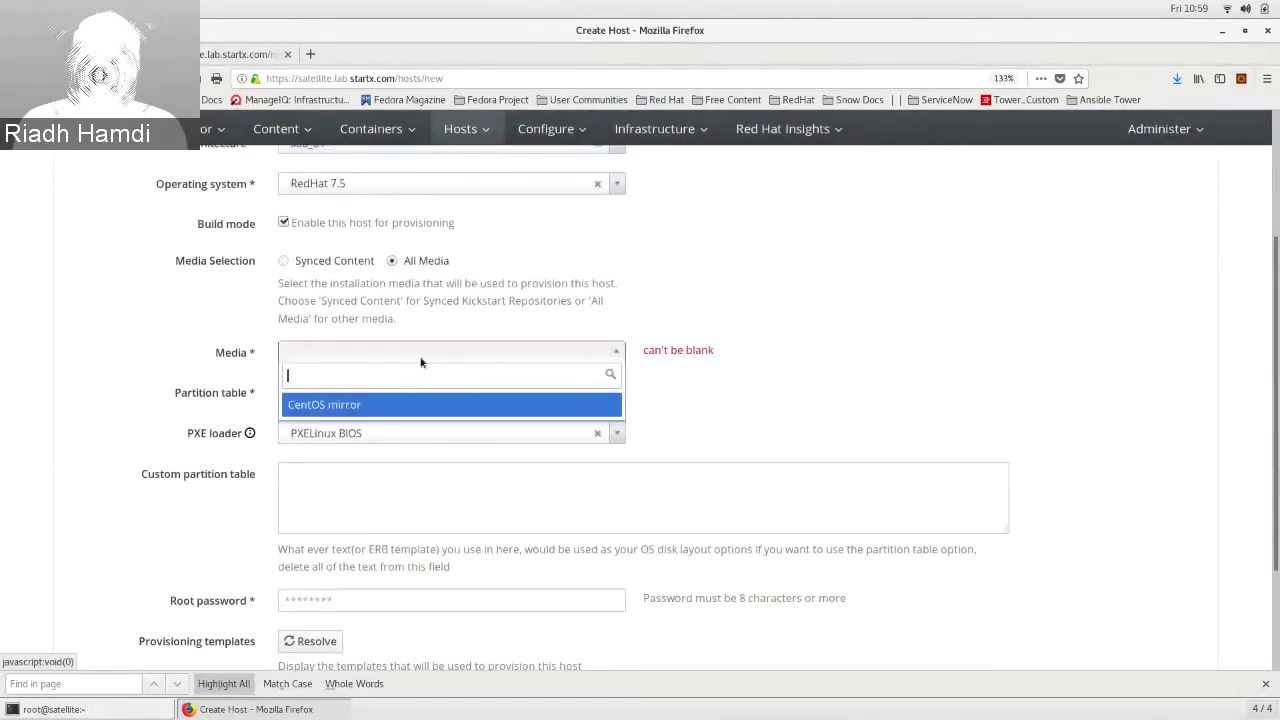
pyautogui.click(402, 410)
pyautogui.scroll(4, 443, 357)
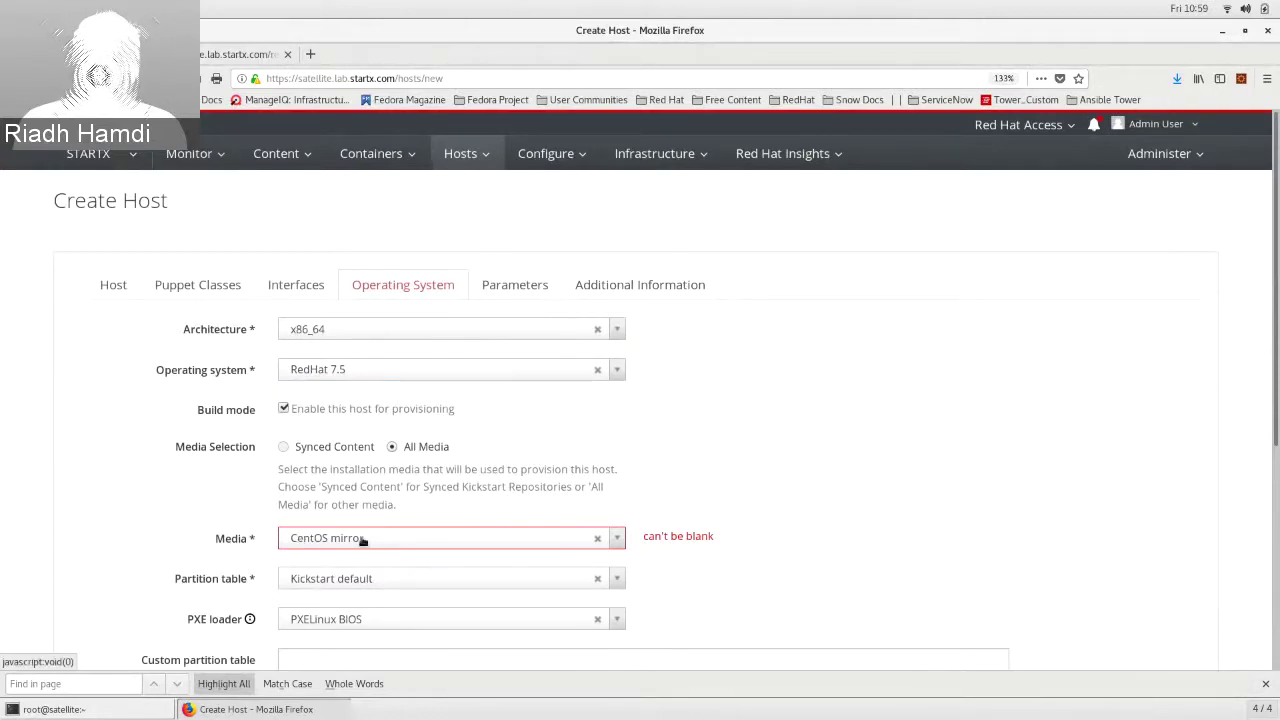
pyautogui.scroll(-5, 363, 540)
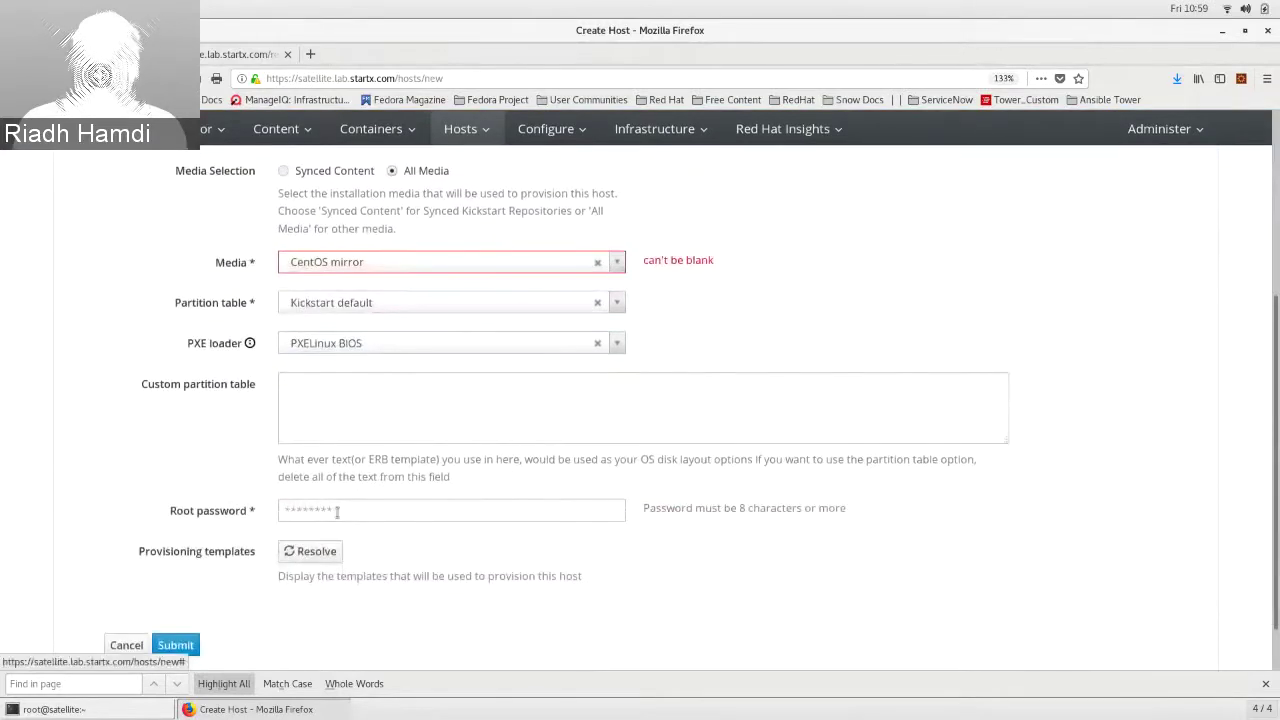
pyautogui.click(293, 509)
pyautogui.write('********')
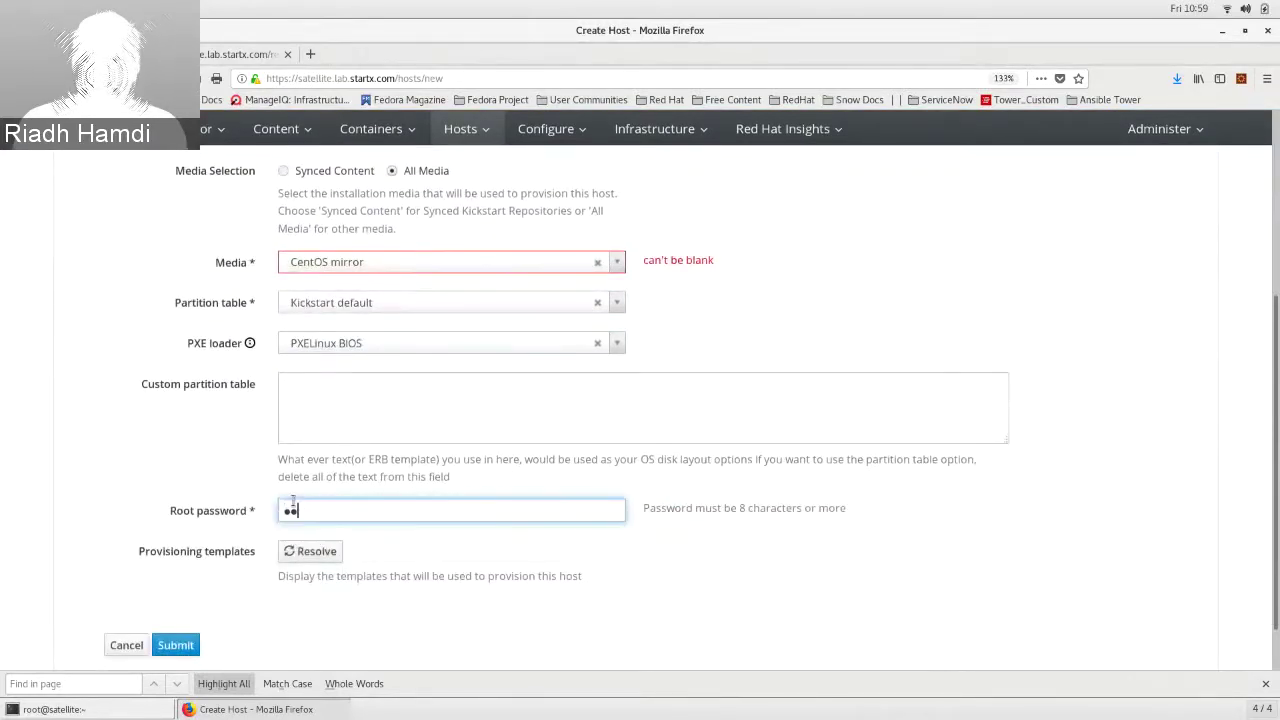
pyautogui.write('*')
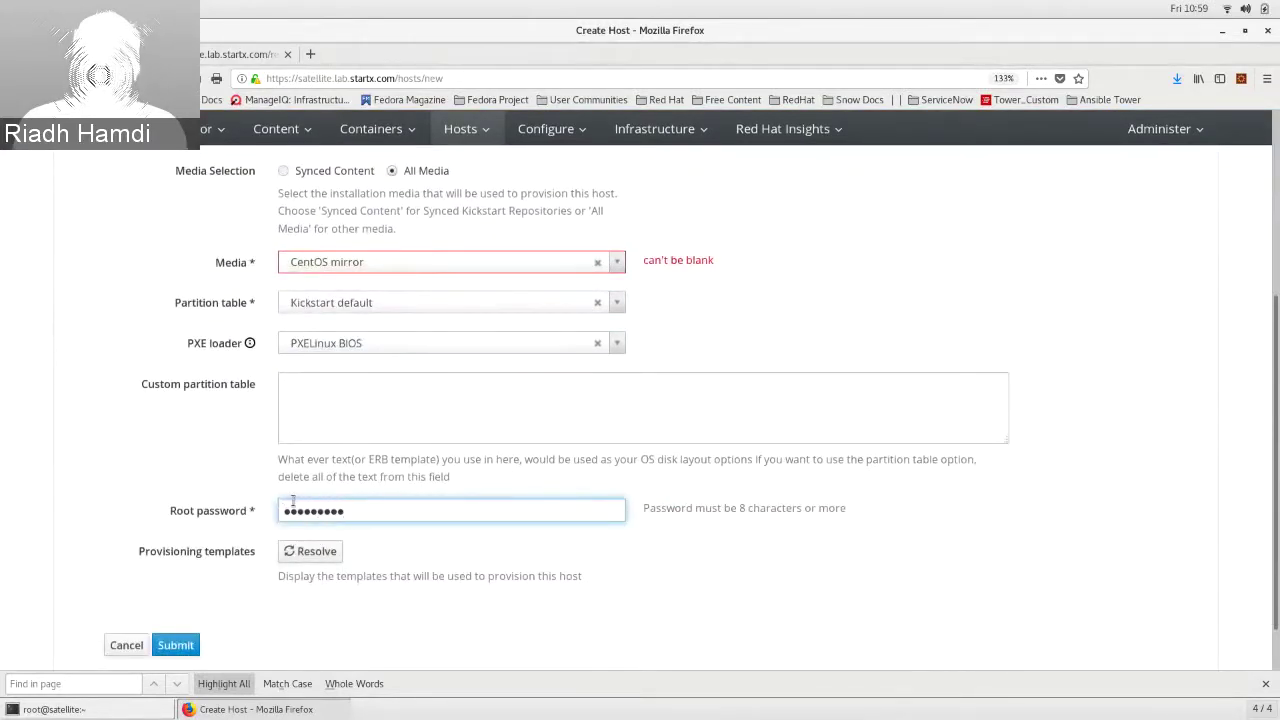
pyautogui.click(170, 648)
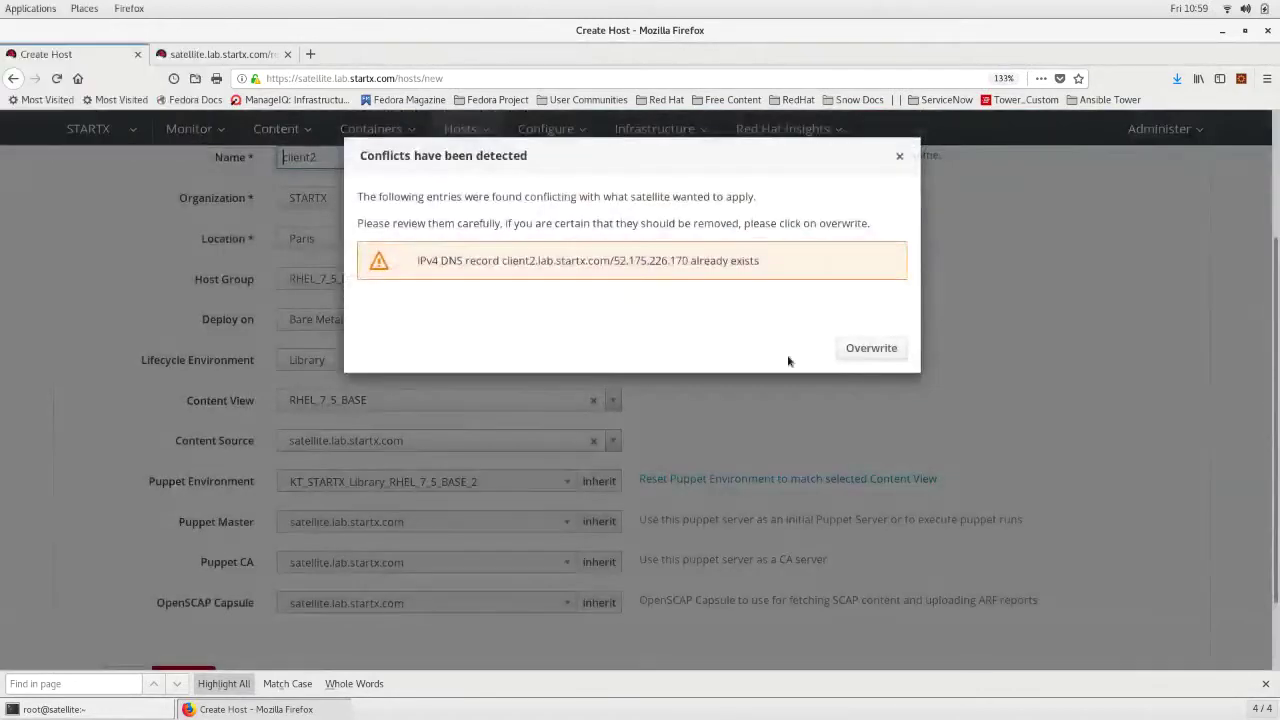
# Overwrite the conflicting client2.lab.startx.com DNS record, re-entering the root password, to create the host
pyautogui.click(851, 360)
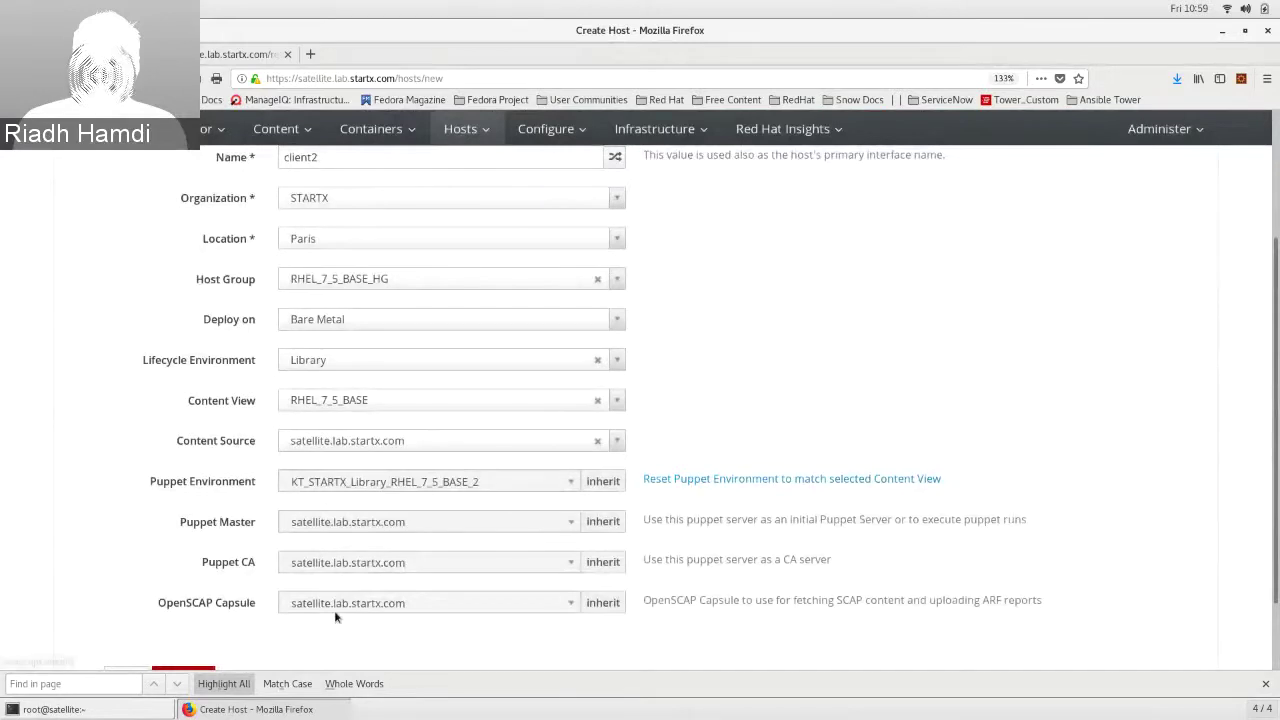
pyautogui.scroll(-2, 340, 620)
pyautogui.click(200, 588)
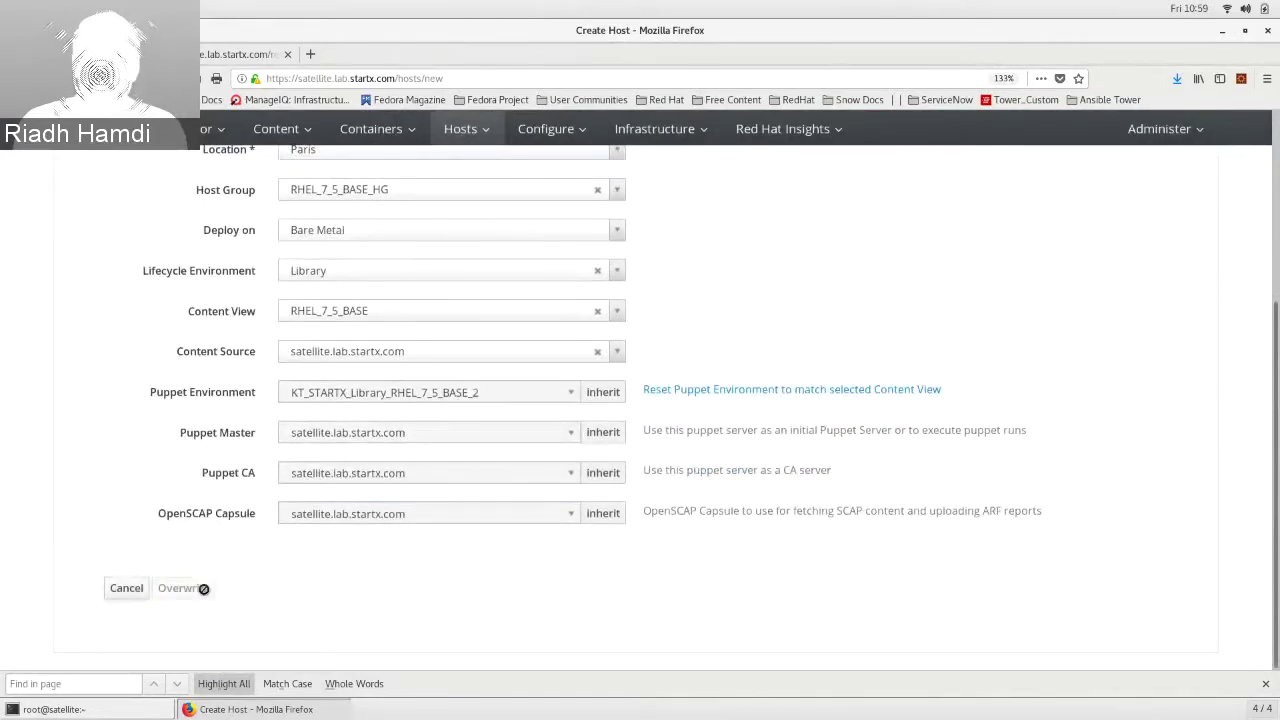
pyautogui.click(423, 606)
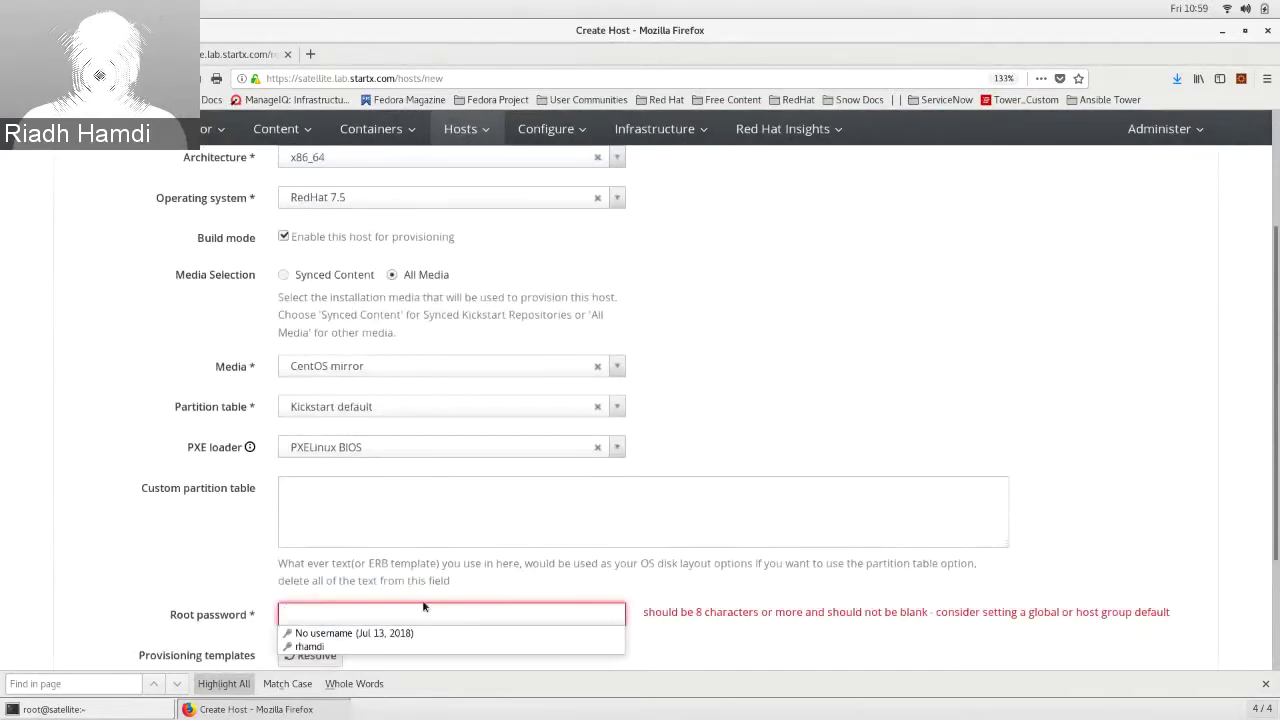
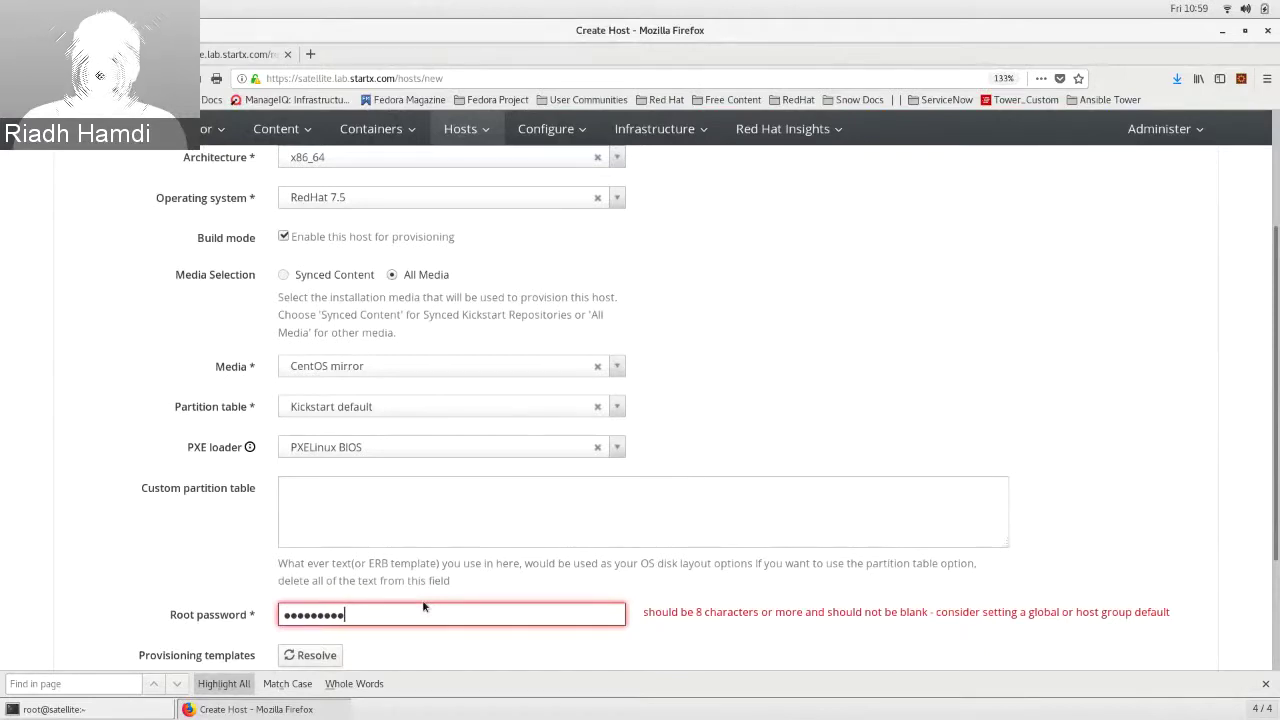
pyautogui.scroll(-3, 422, 599)
pyautogui.click(185, 597)
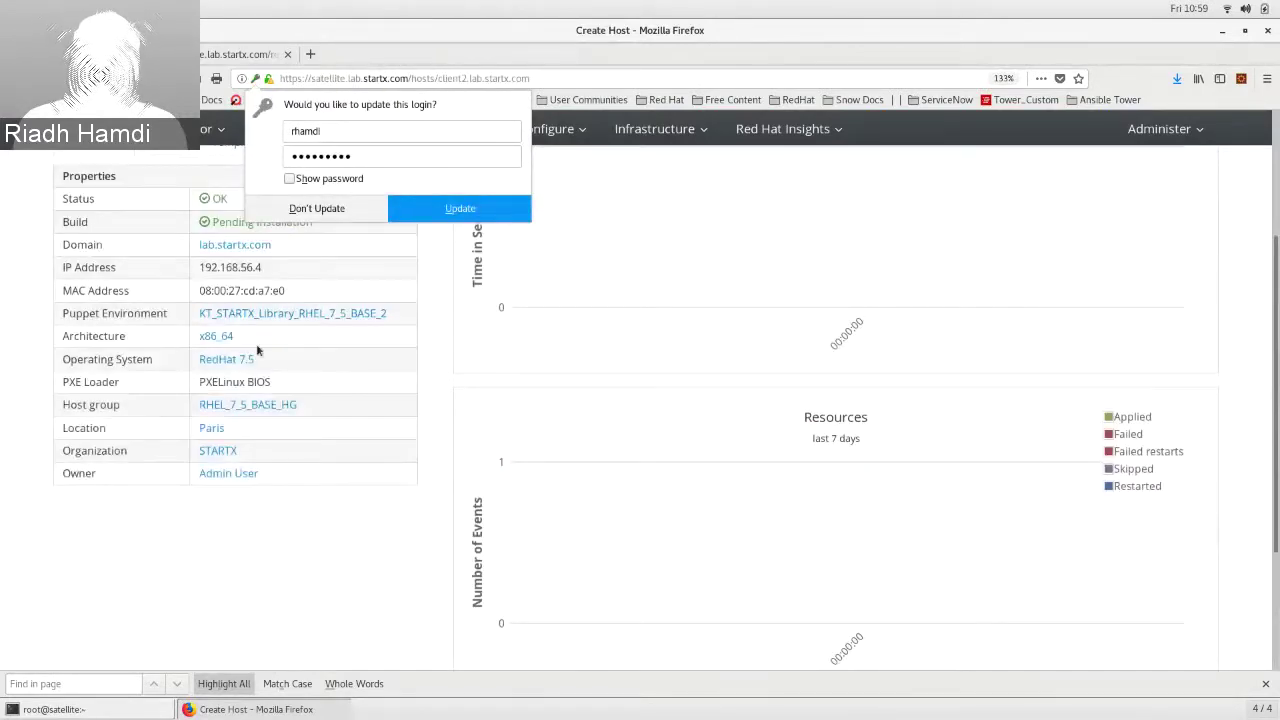
# Decline Firefox's saved-login update and switch to the VirtualBox workspace showing client2's network settings
pyautogui.click(320, 636)
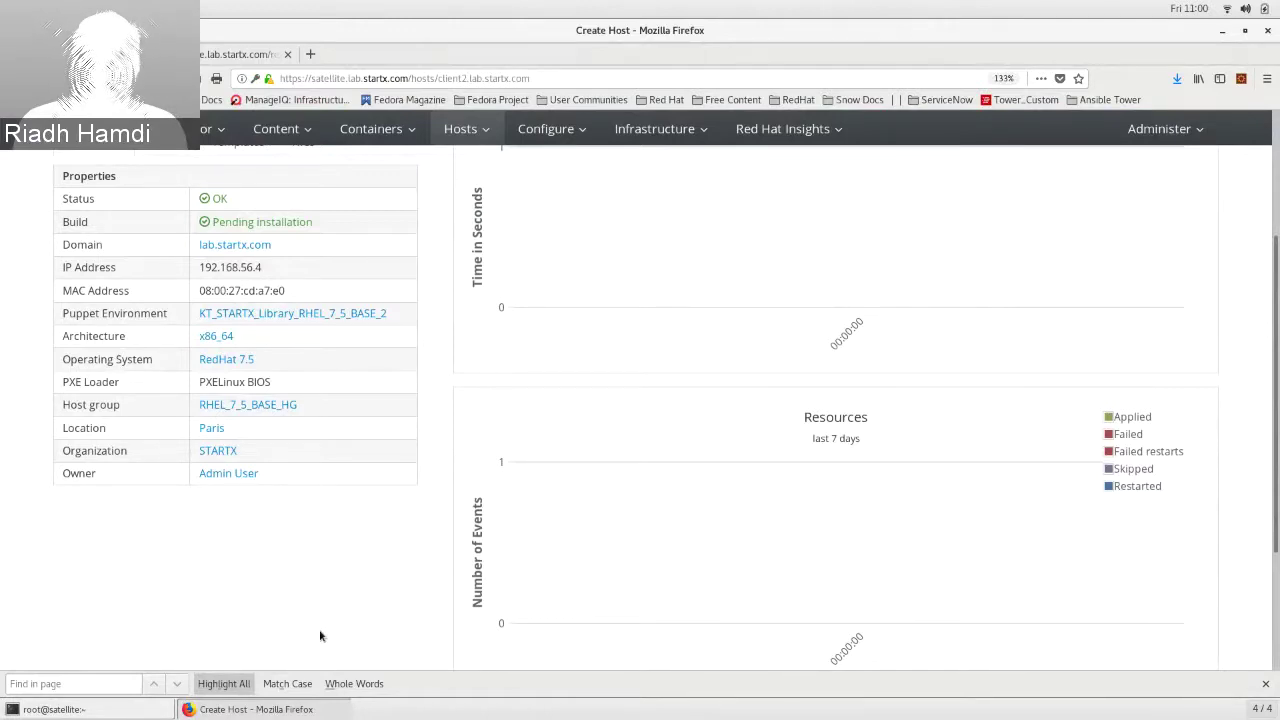
pyautogui.hotkey('ctrl', 'alt', 'Up')
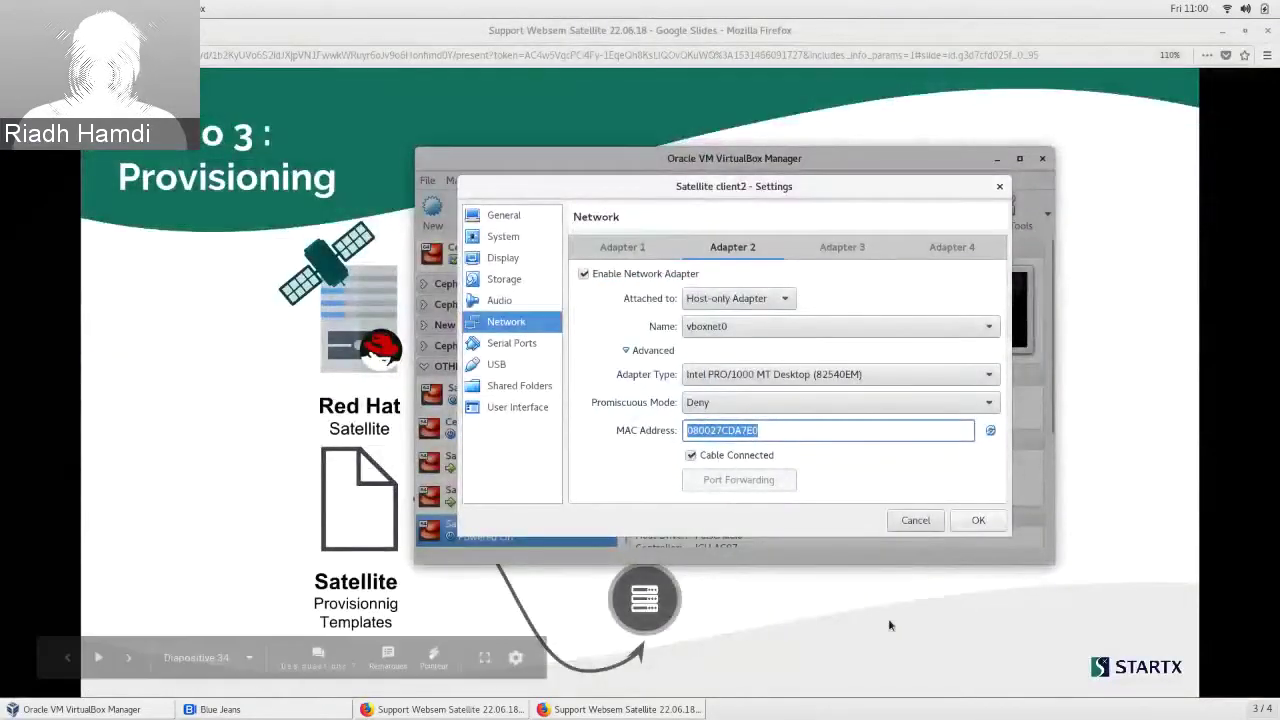
# Close client2's settings unchanged, boot the Satellite client2 VM, and minimize its console
pyautogui.click(915, 519)
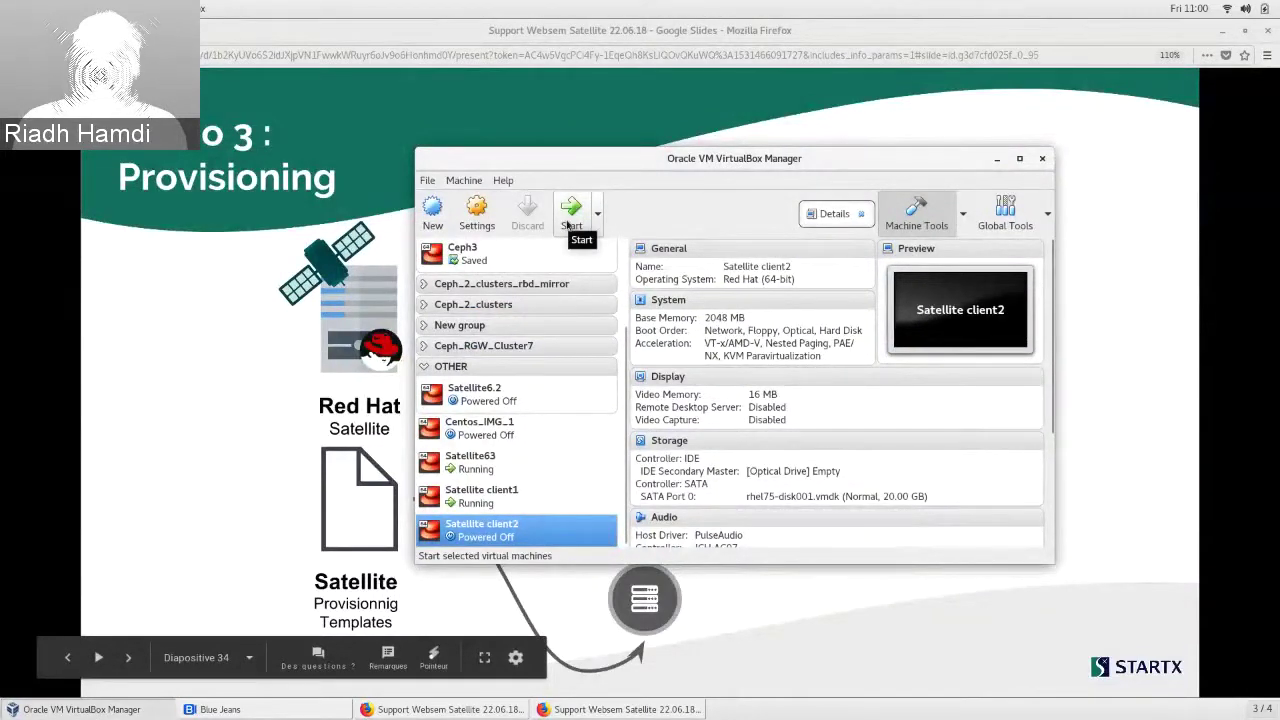
pyautogui.click(568, 222)
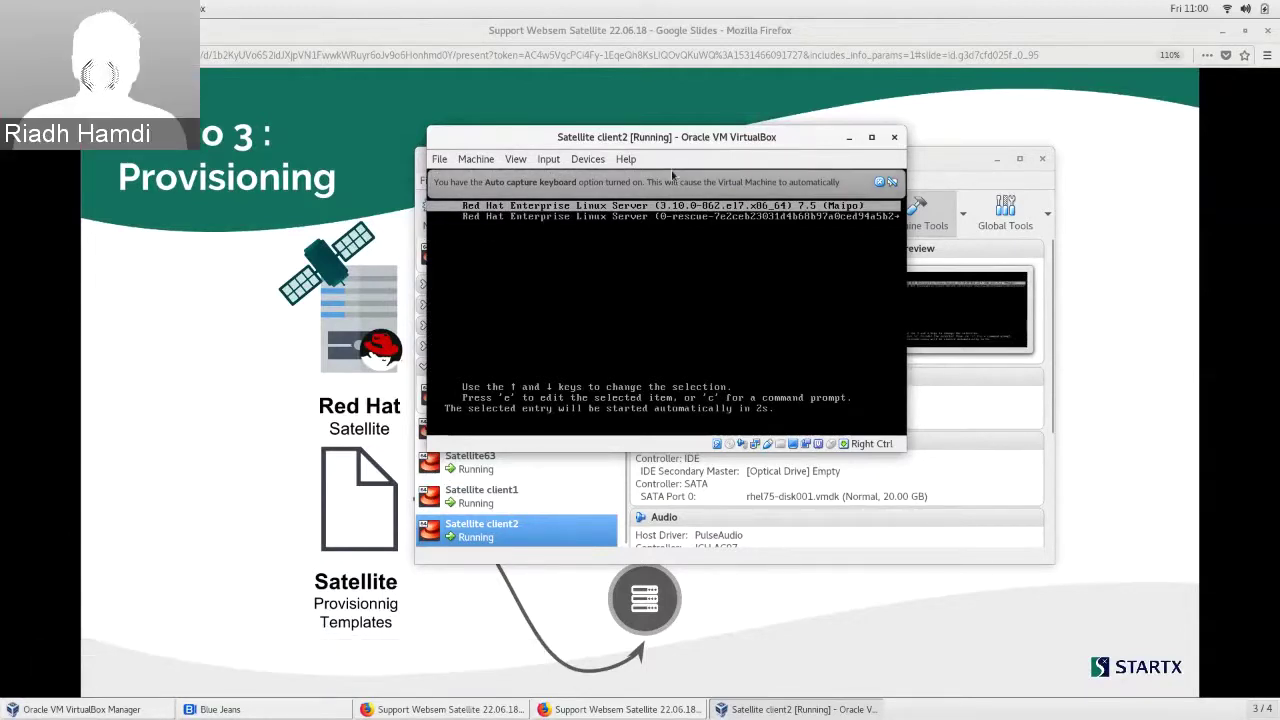
pyautogui.click(847, 138)
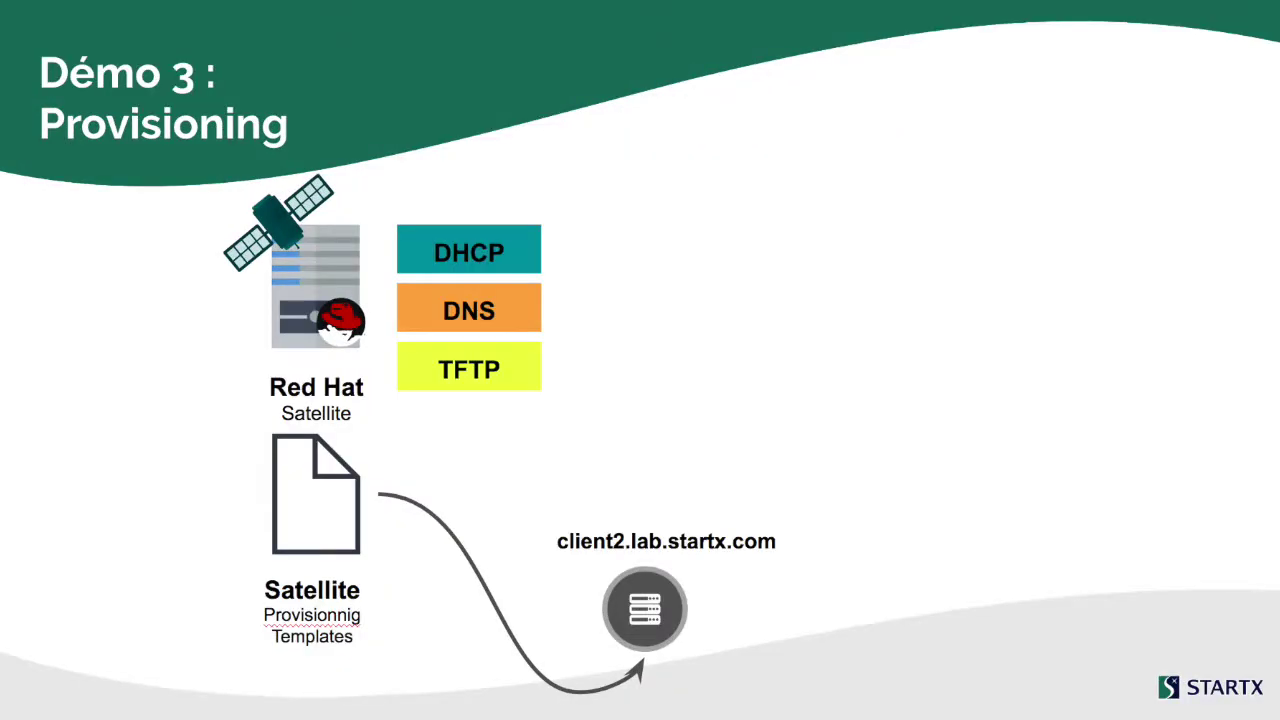